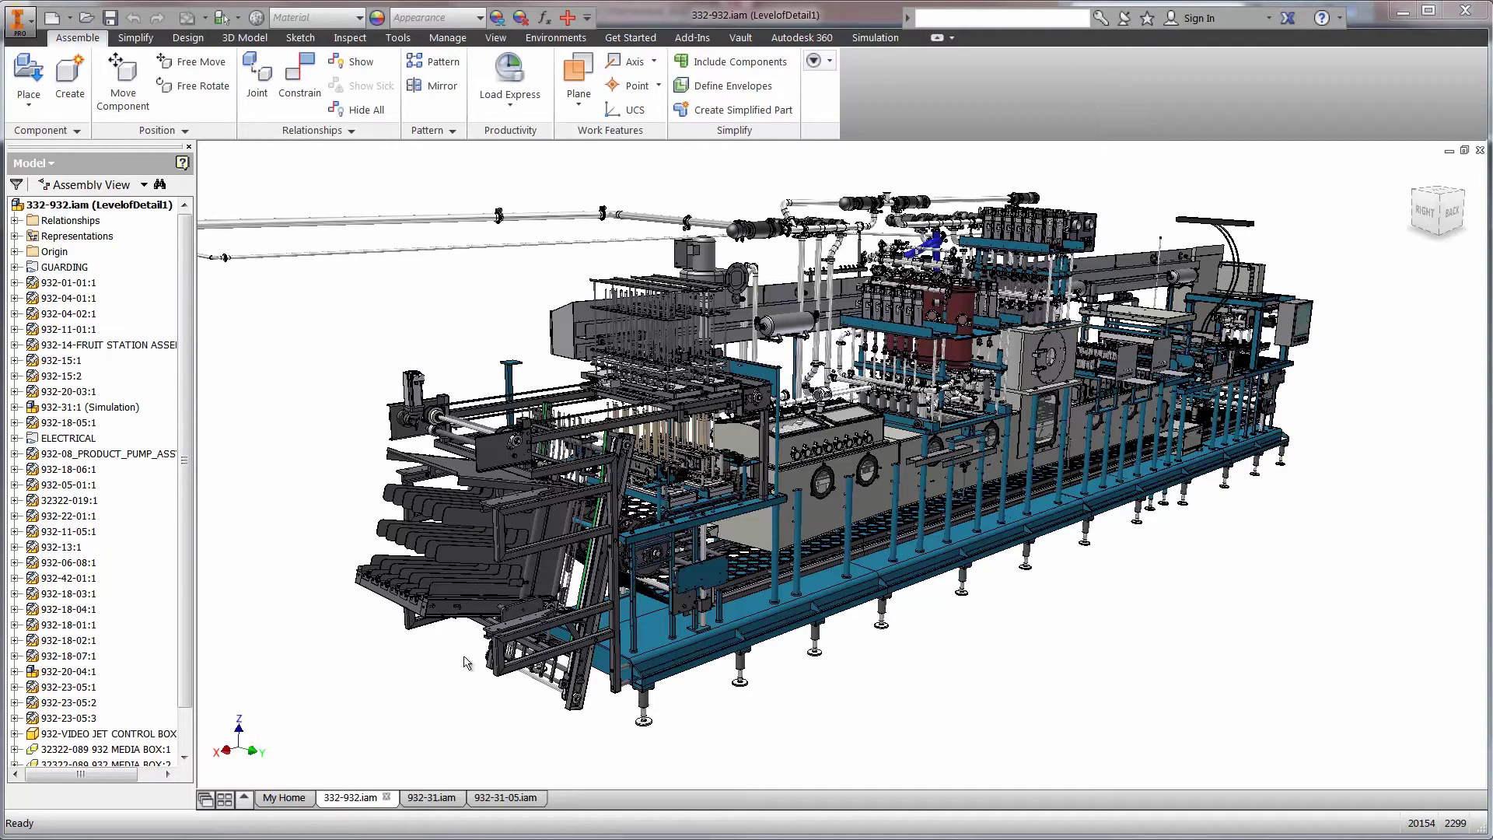
Open the 932-31 station from the line assembly in its own tab
click(563, 542)
right_click(564, 542)
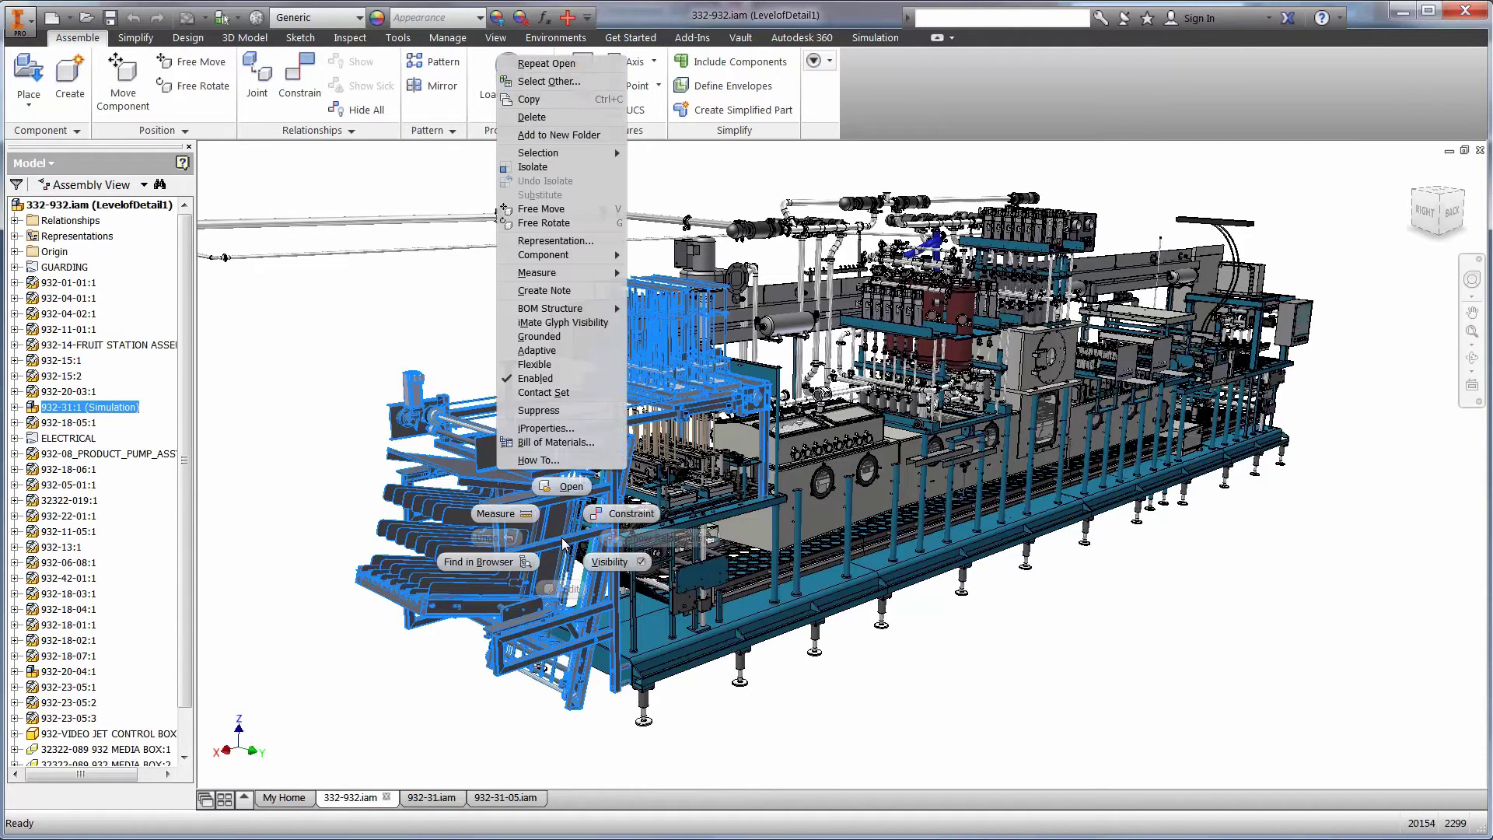
click(573, 484)
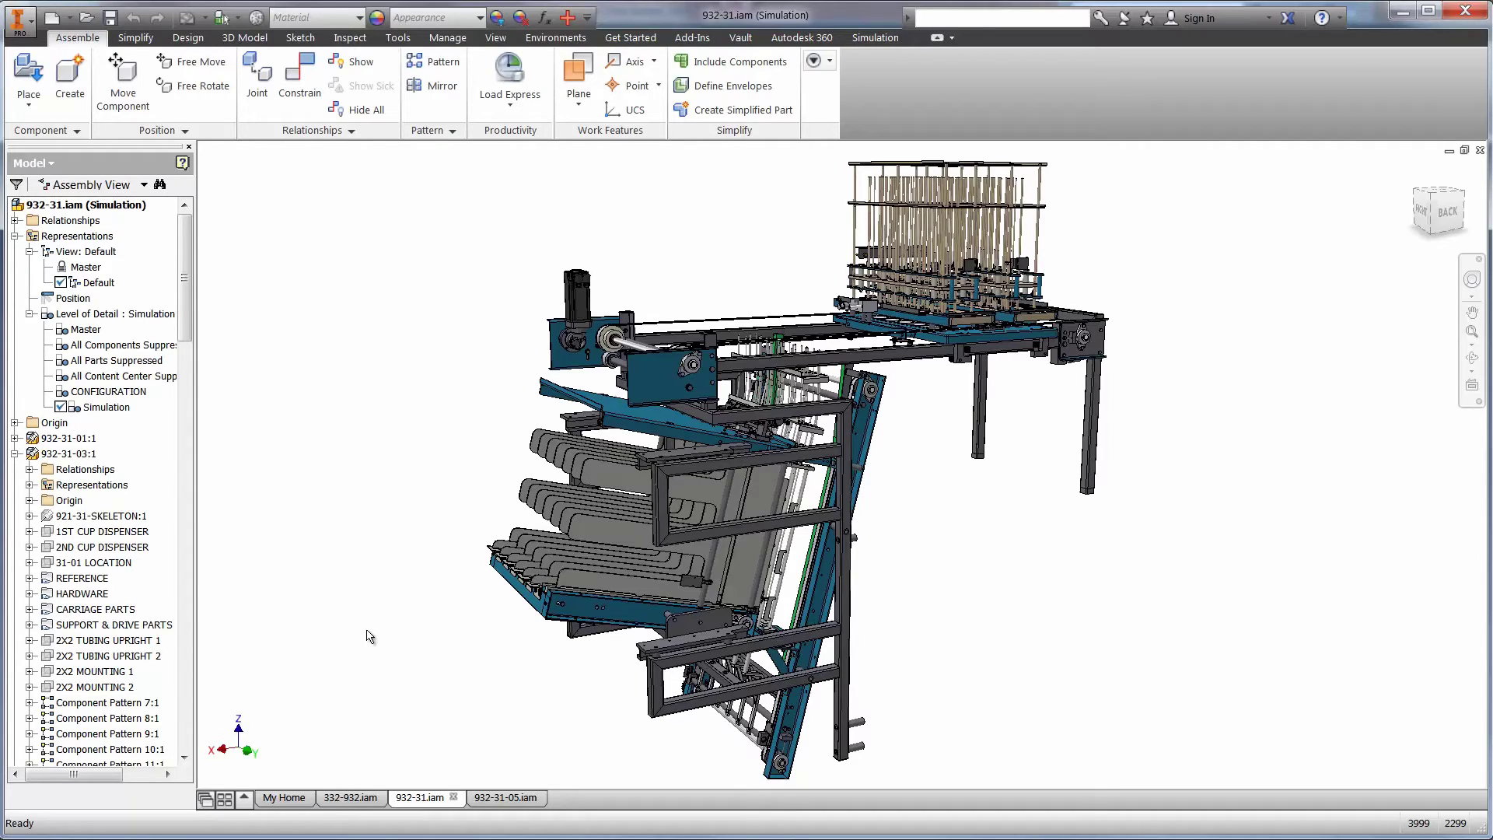
Open the station's 932-31-05 frame subassembly
click(668, 546)
right_click(667, 542)
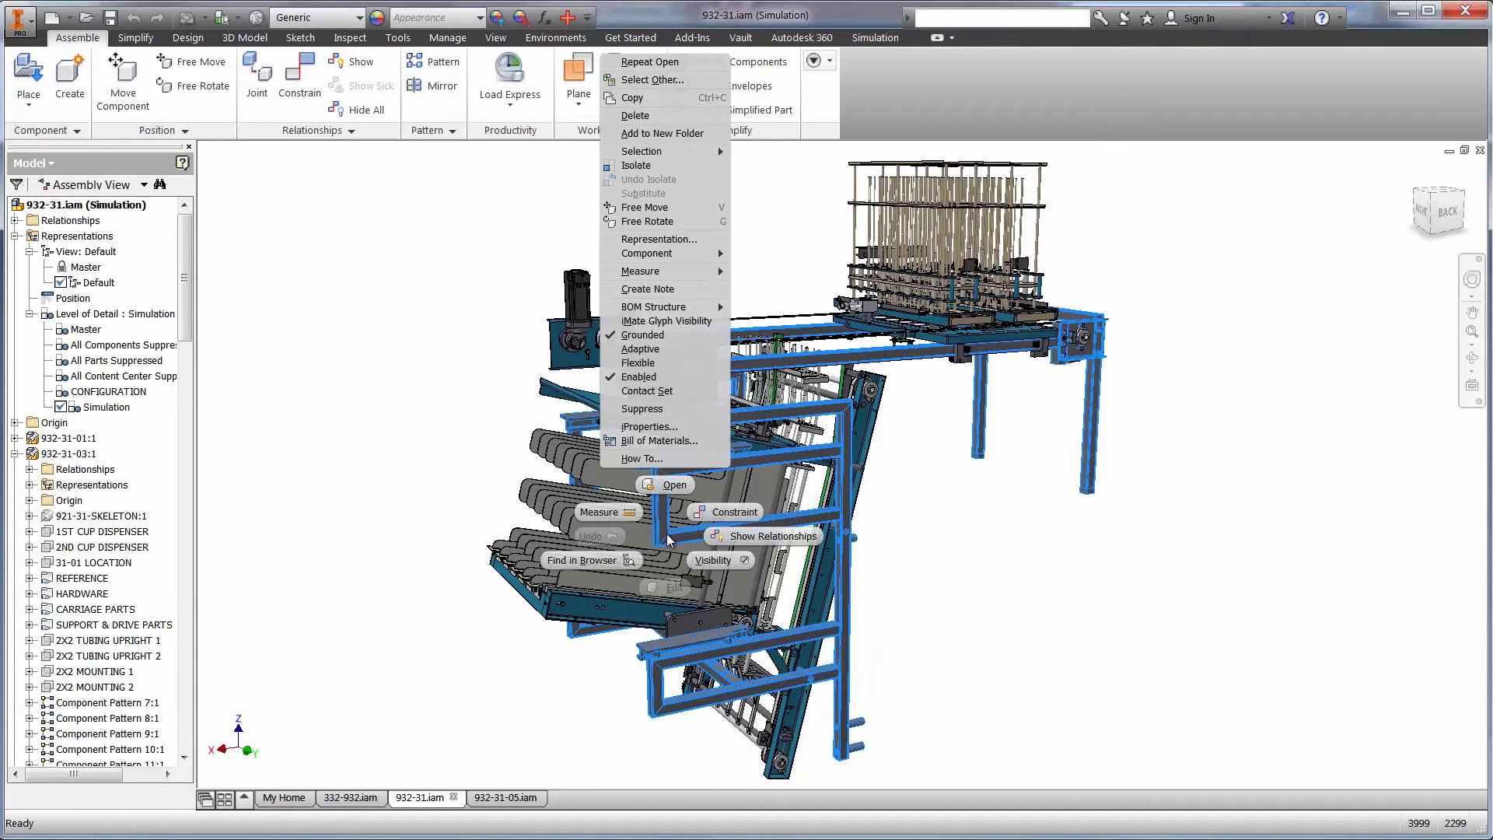
click(667, 484)
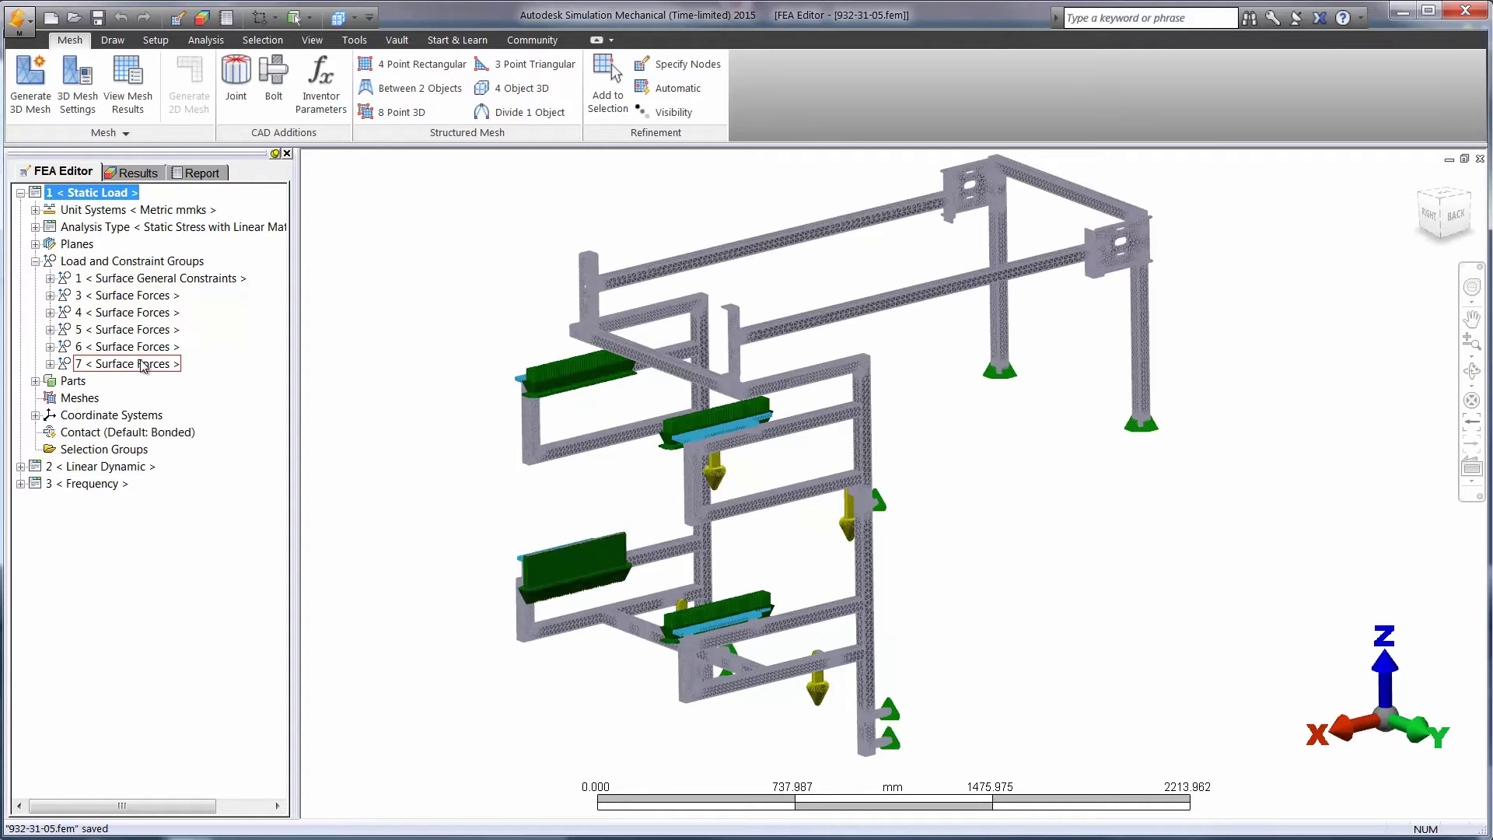
Show the static-load stress results with the maximum stress location marked
click(151, 173)
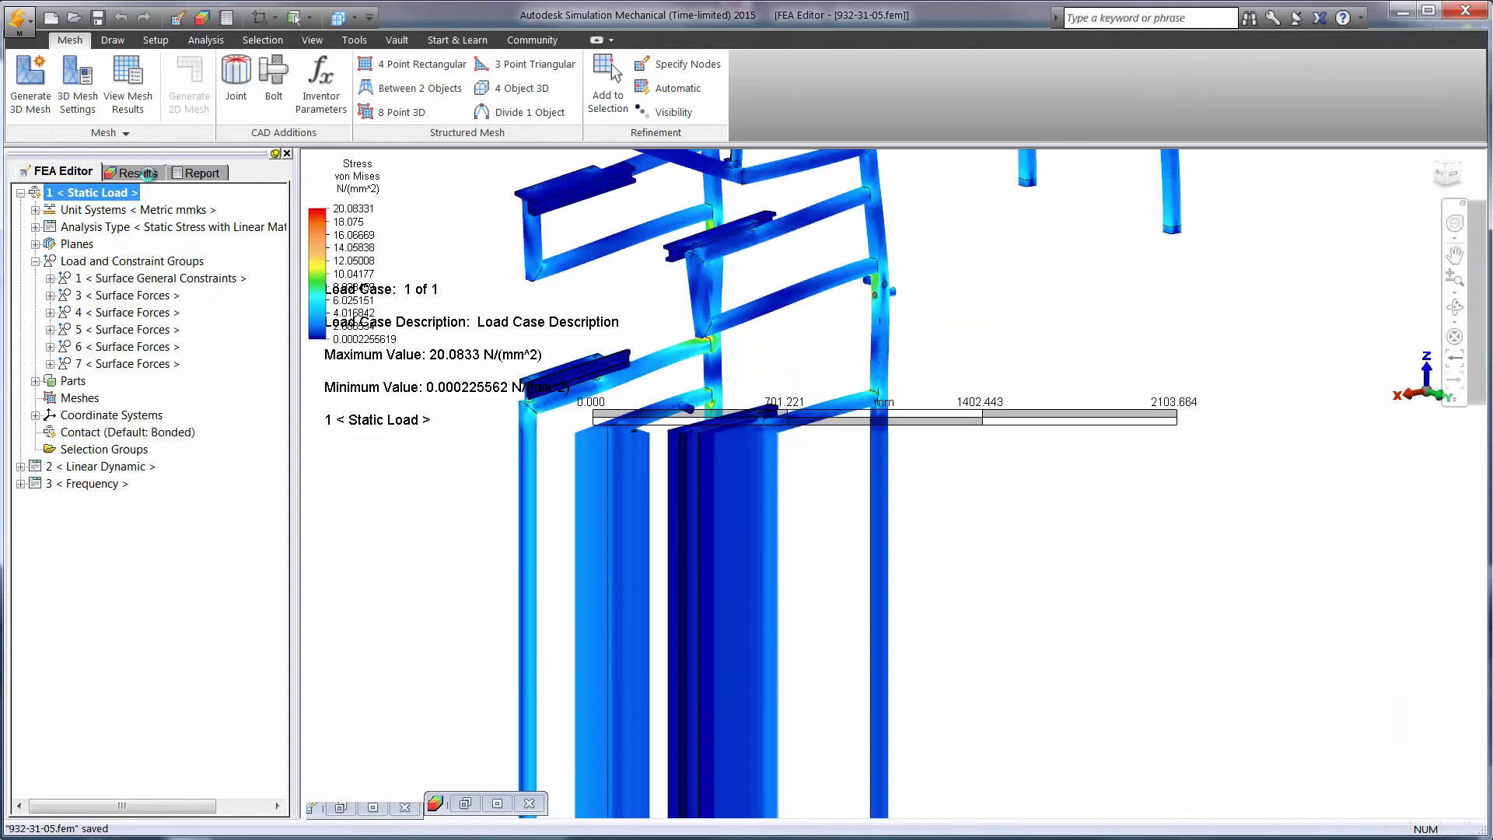
click(207, 45)
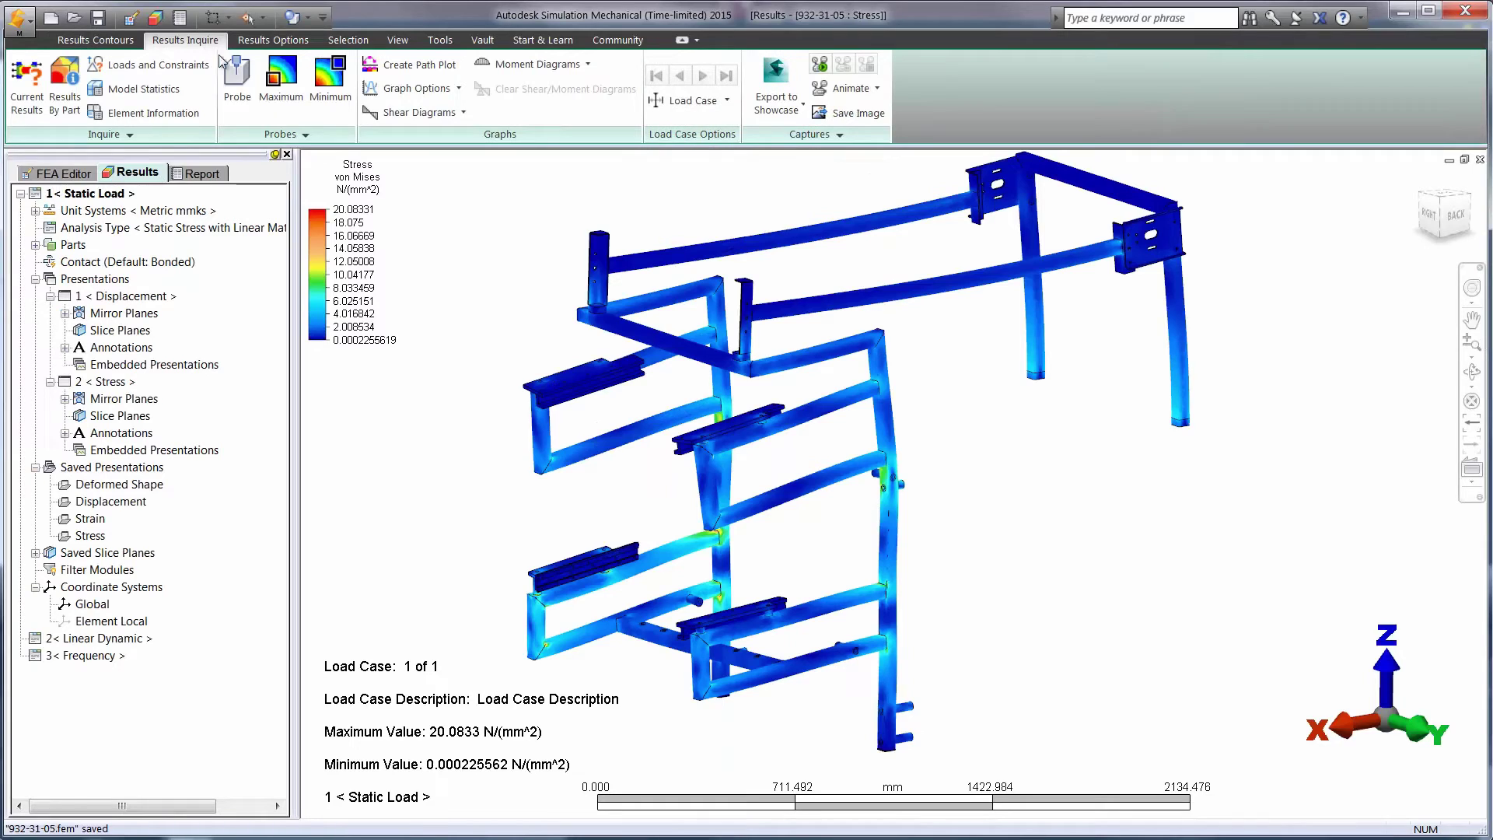
click(282, 84)
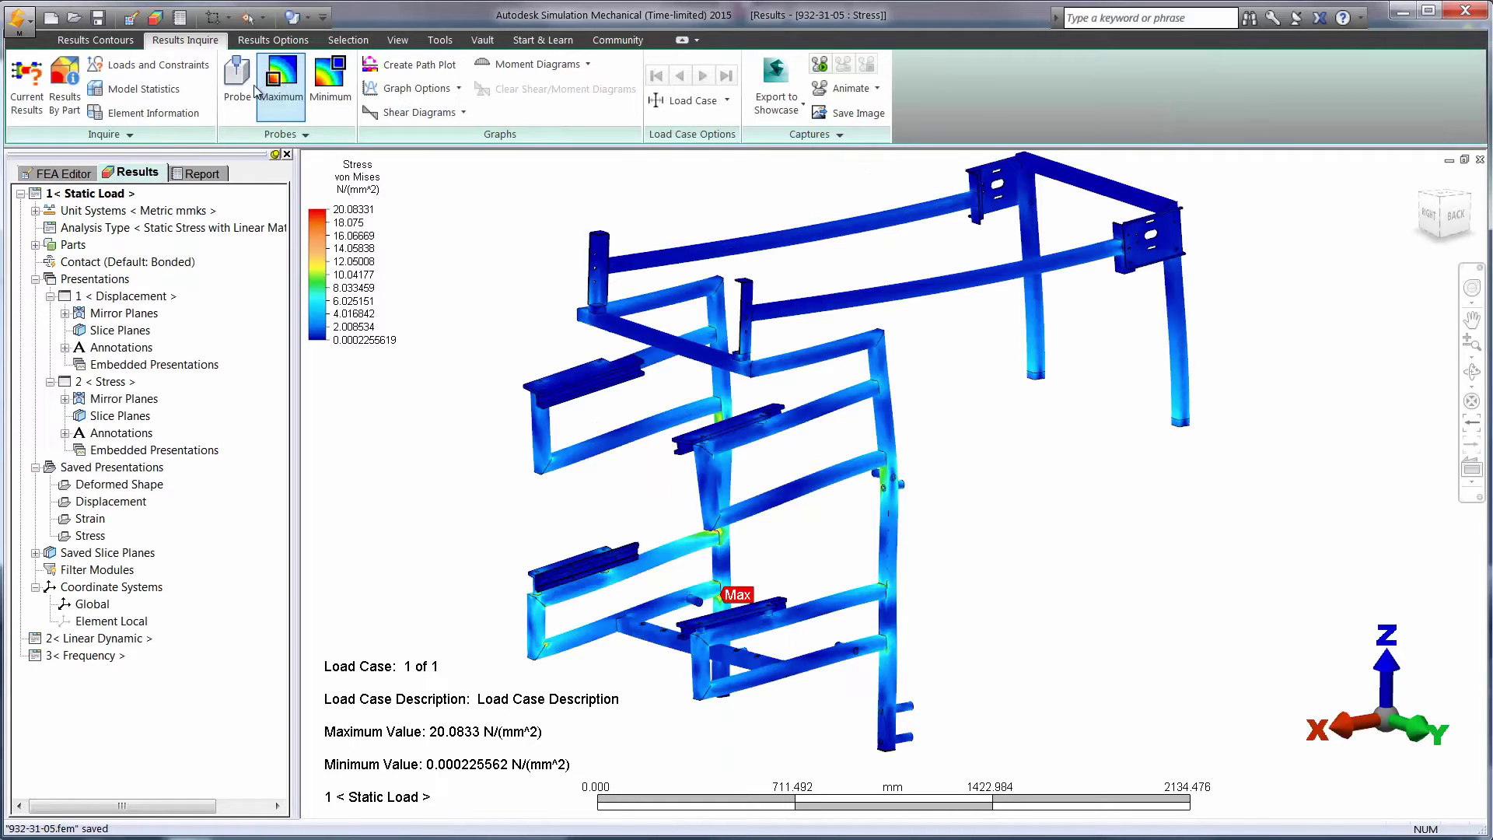
Cap the stress legend's high value at 10 and animate the stress result
click(119, 42)
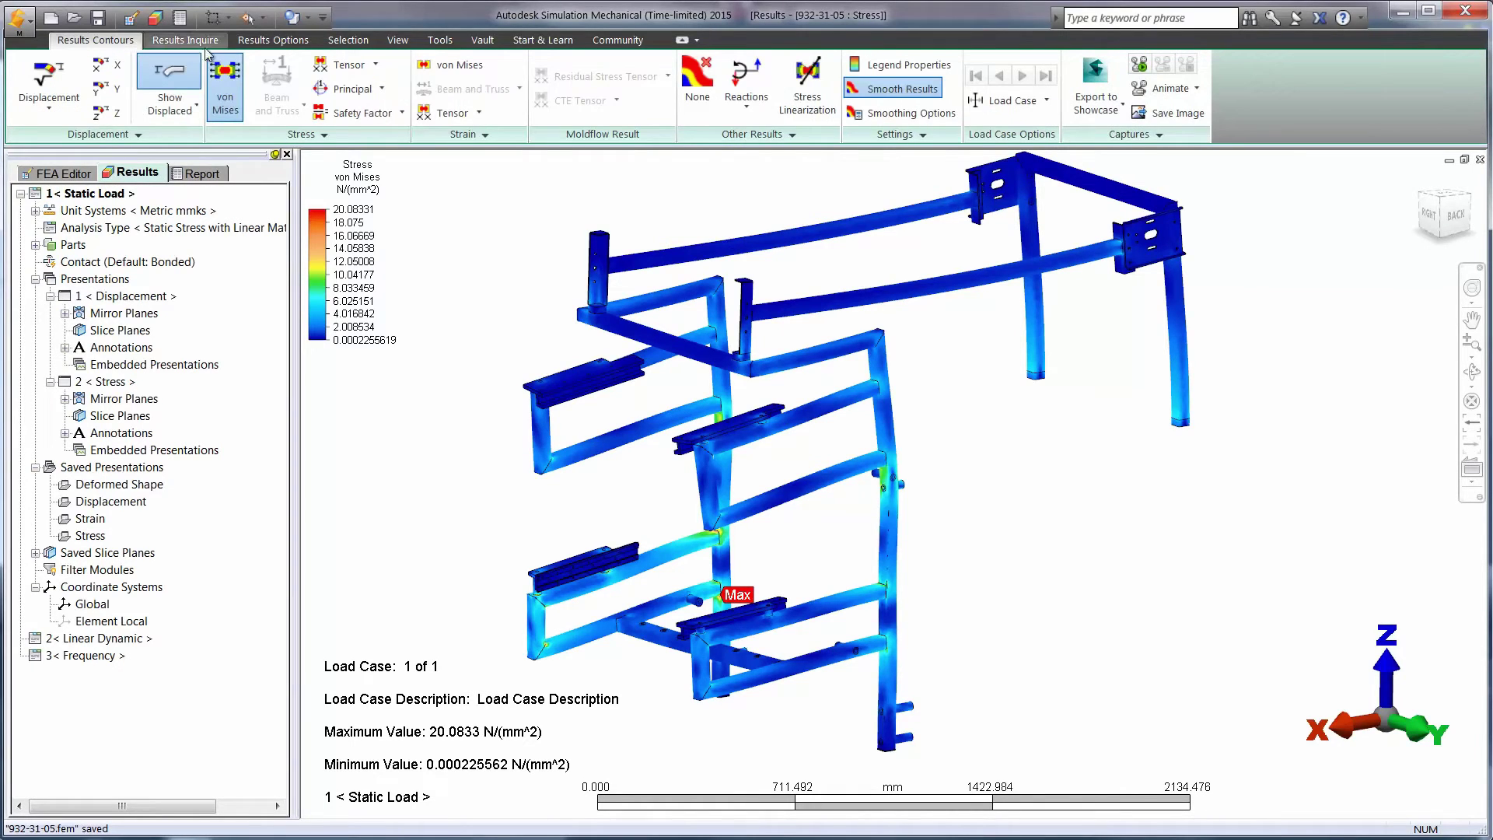
click(902, 64)
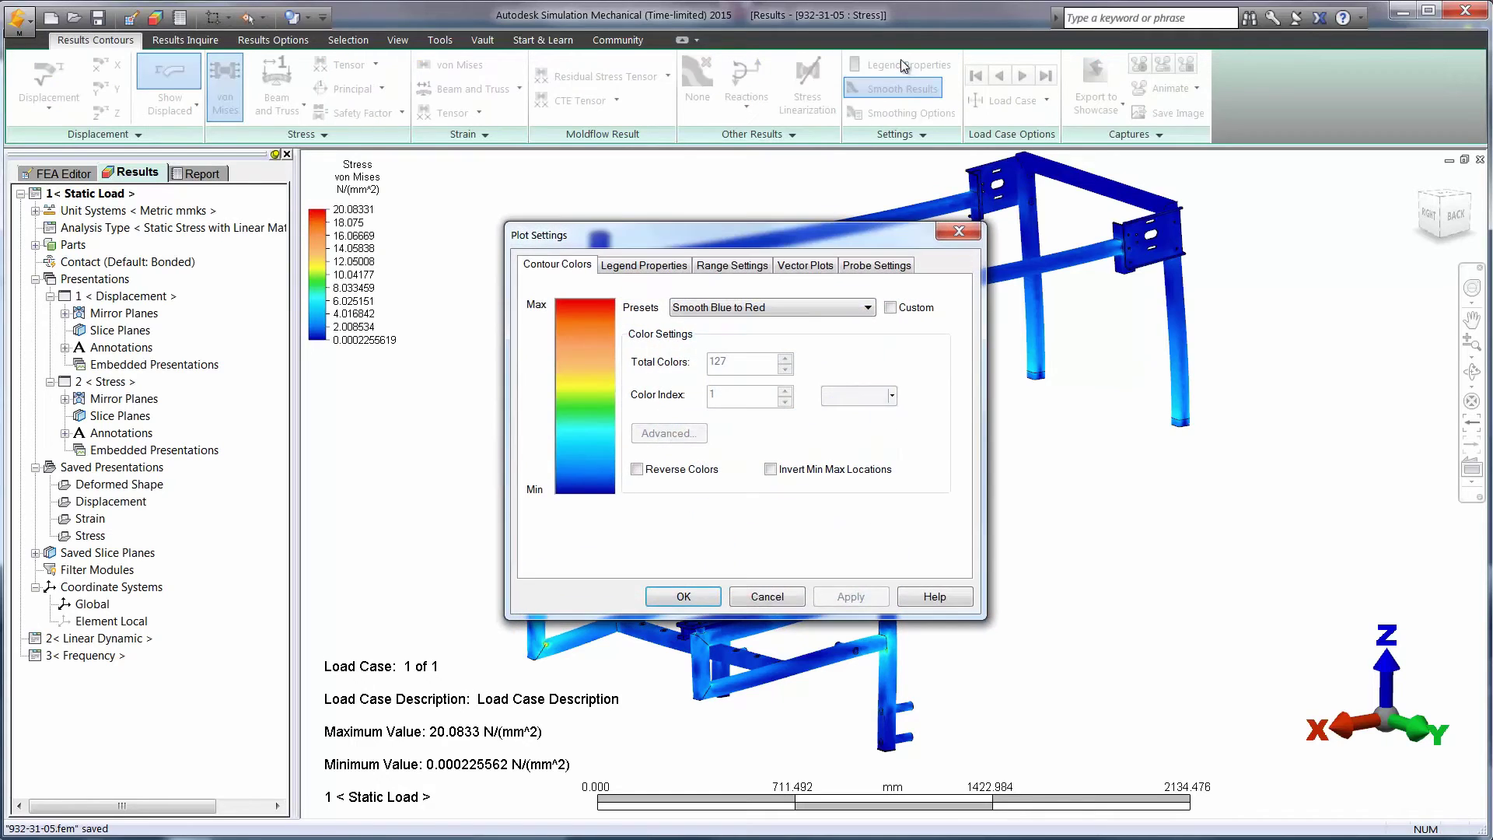
click(737, 267)
click(699, 315)
drag(859, 335, 746, 350)
text(10)
key(Return)
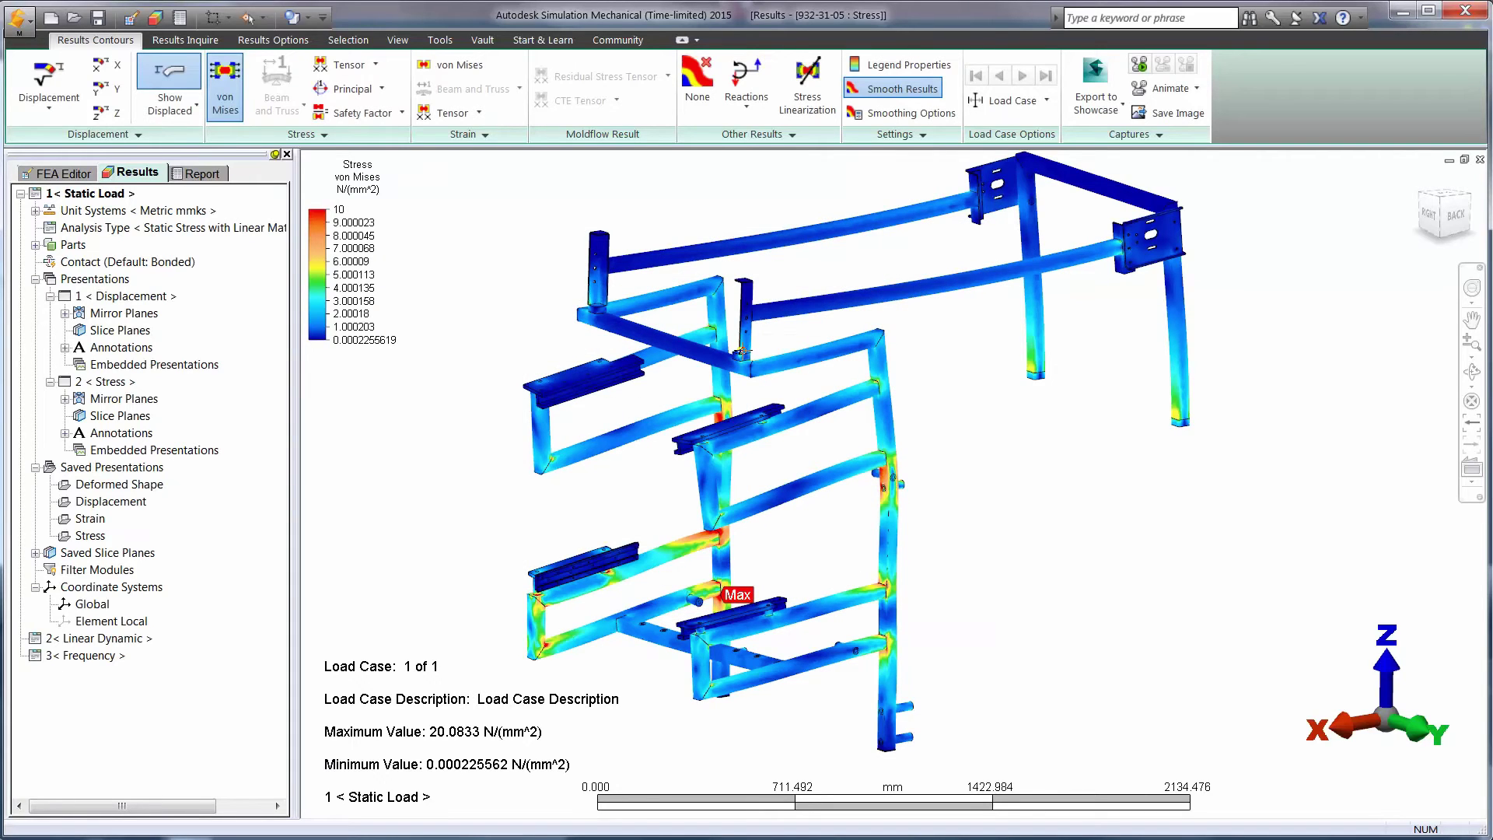
click(1139, 65)
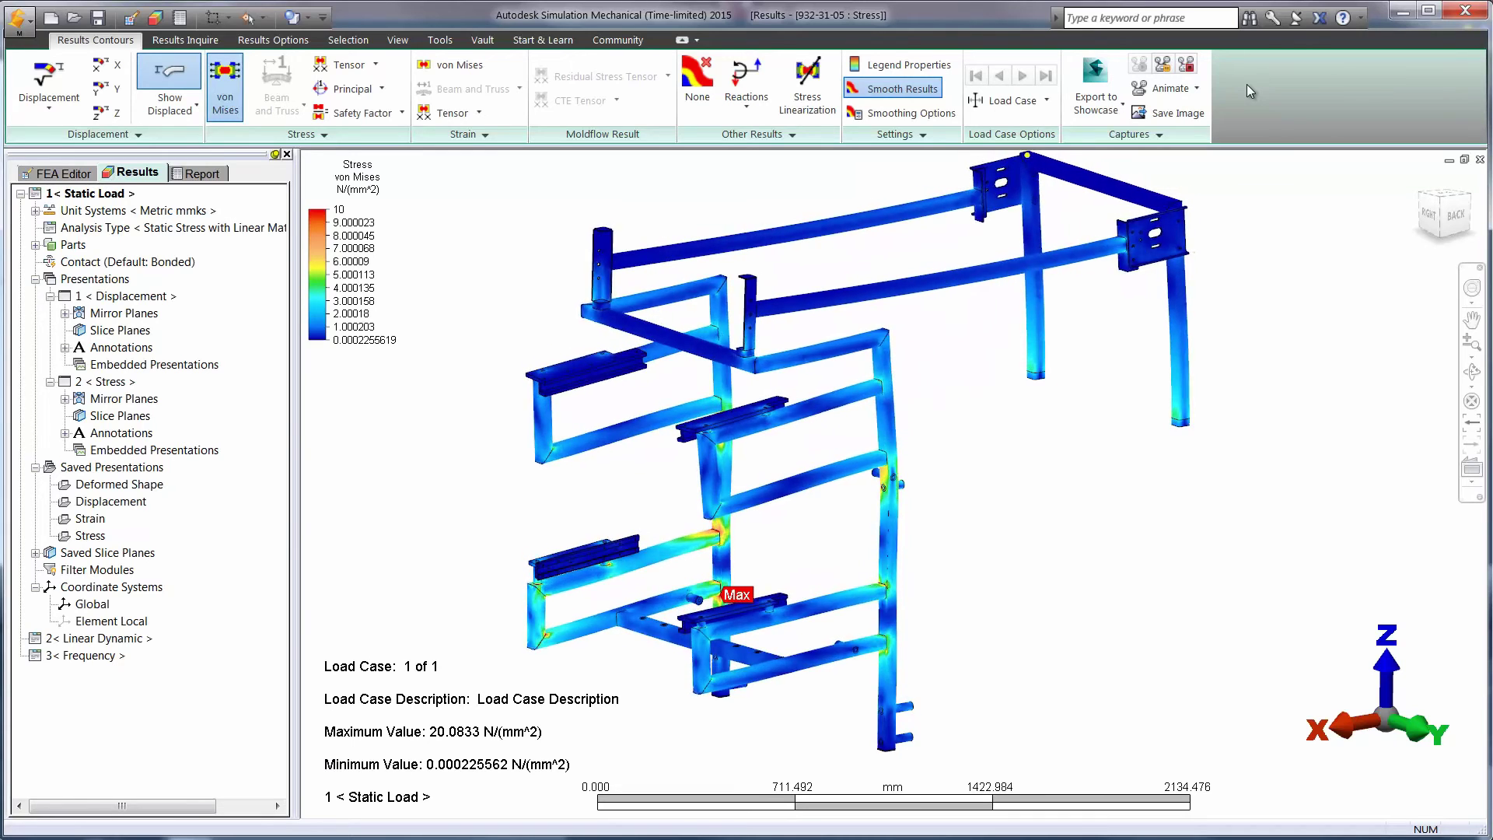
click(1185, 64)
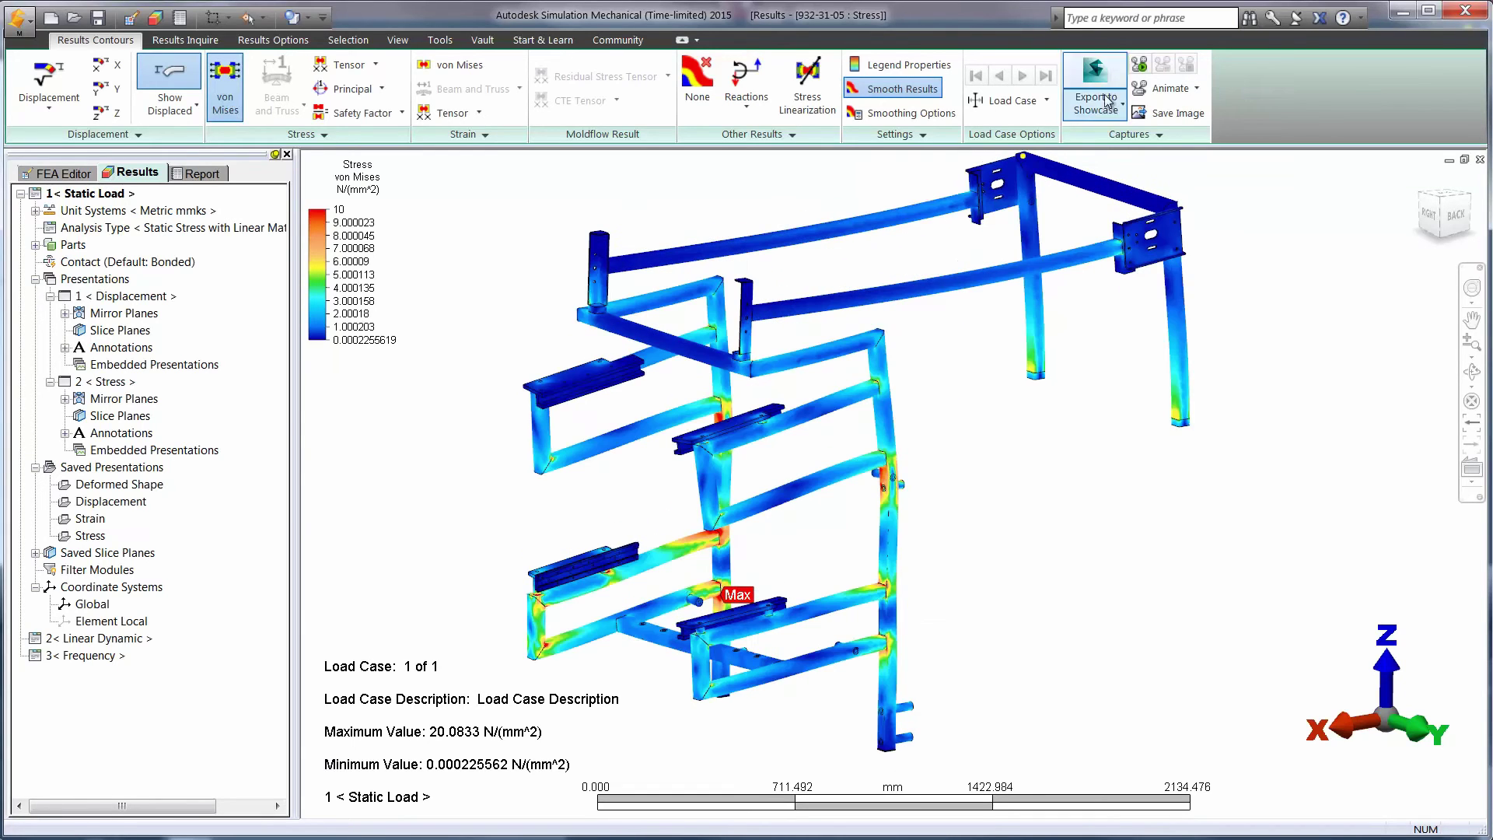
Show displacement with its maximum marked, then load the 3<Frequency> results
double_click(153, 298)
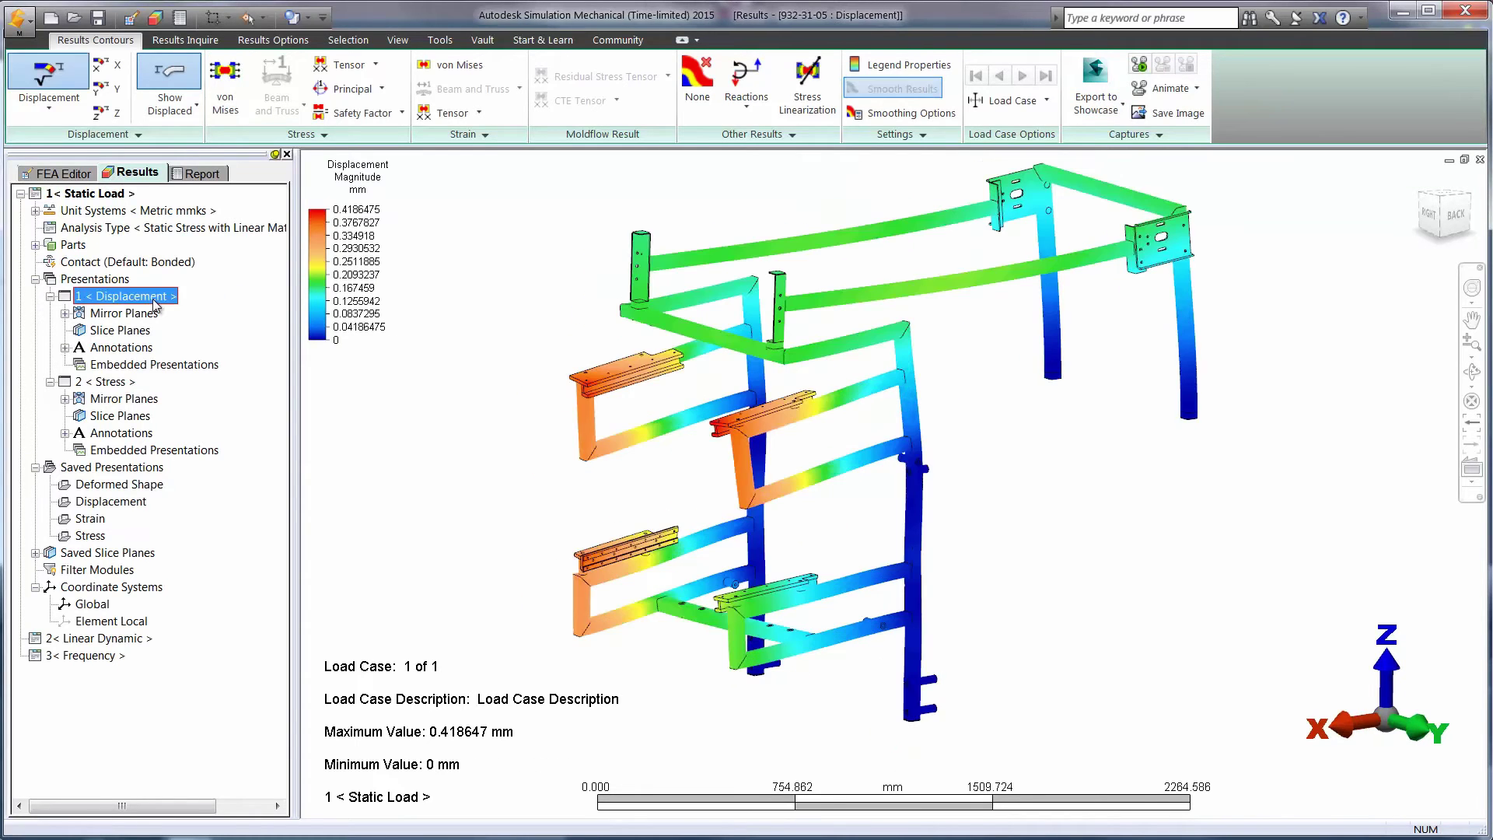
click(195, 40)
click(278, 97)
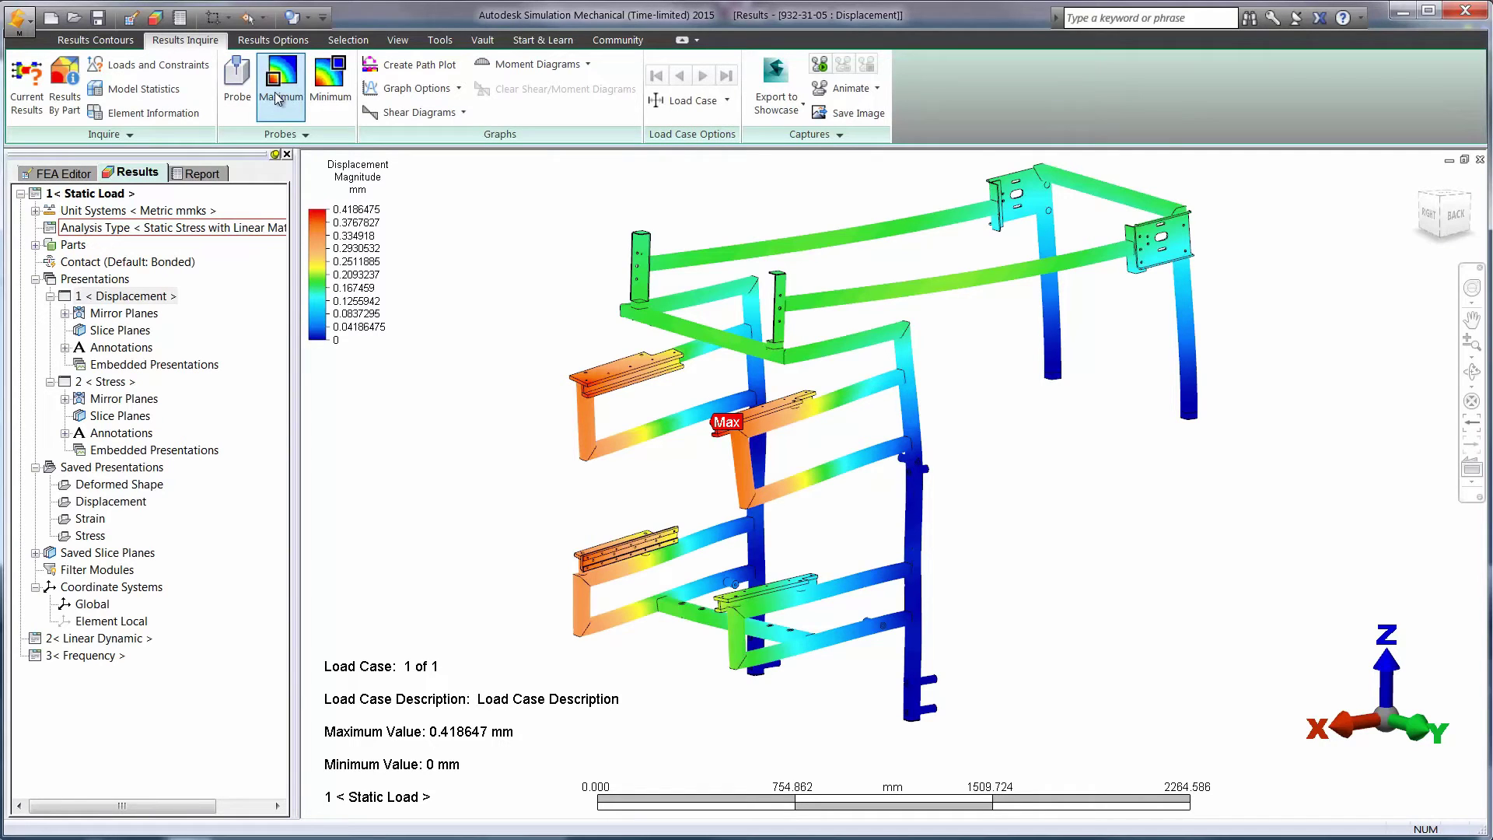
right_click(80, 656)
click(87, 662)
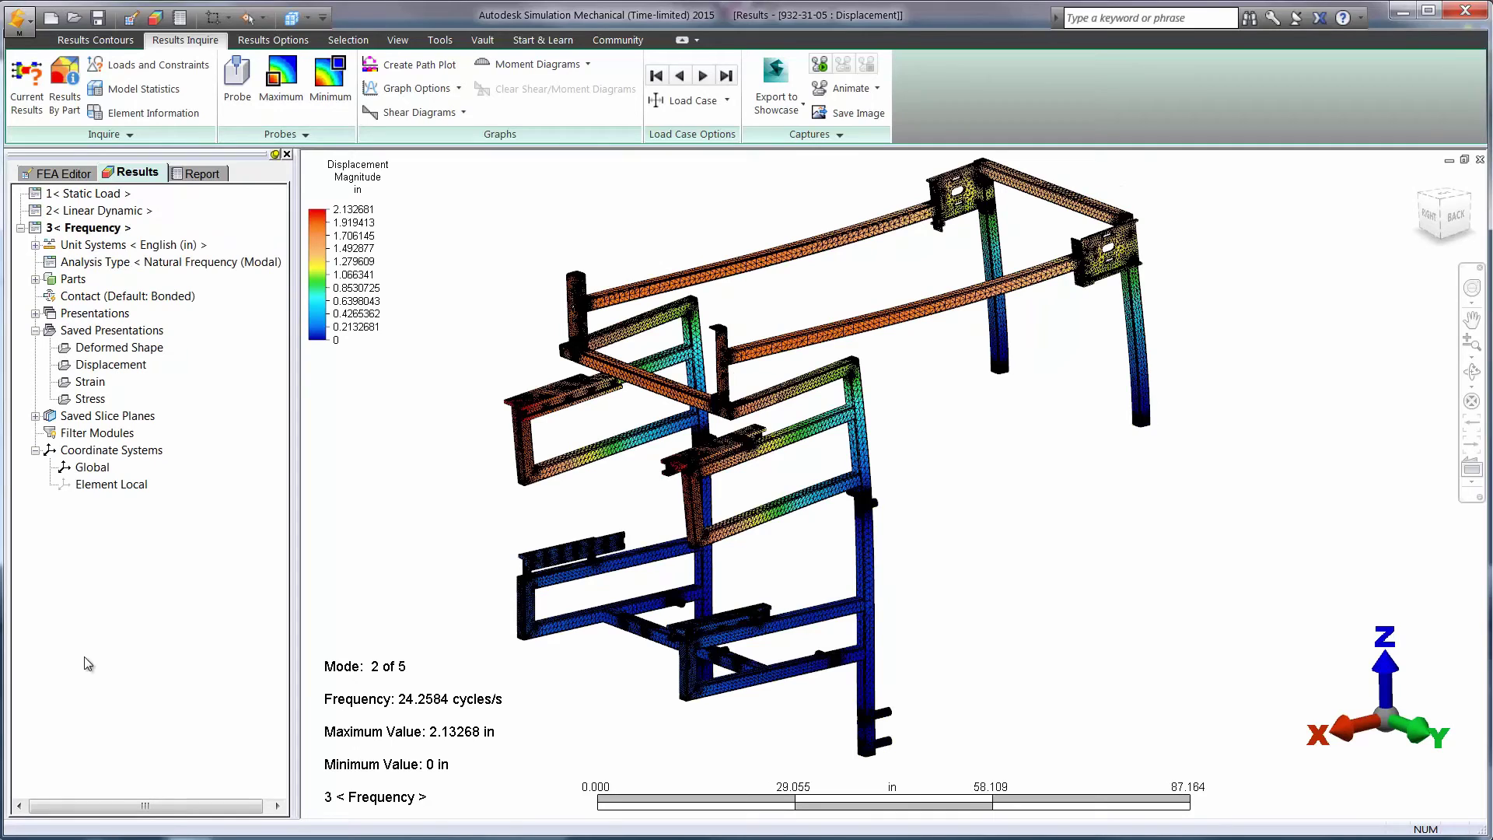
Show and animate the first vibration mode
click(681, 75)
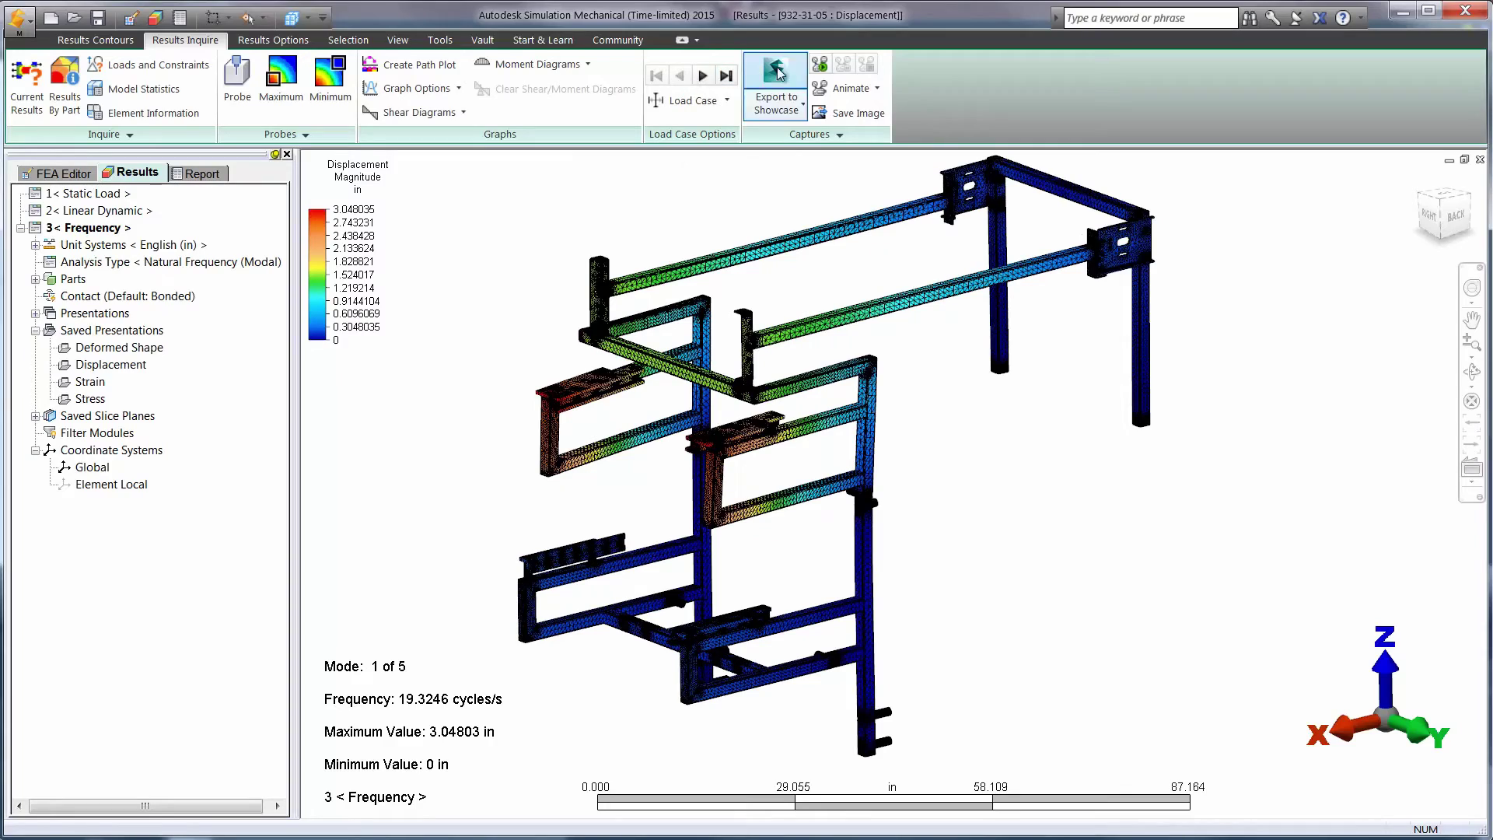
click(819, 64)
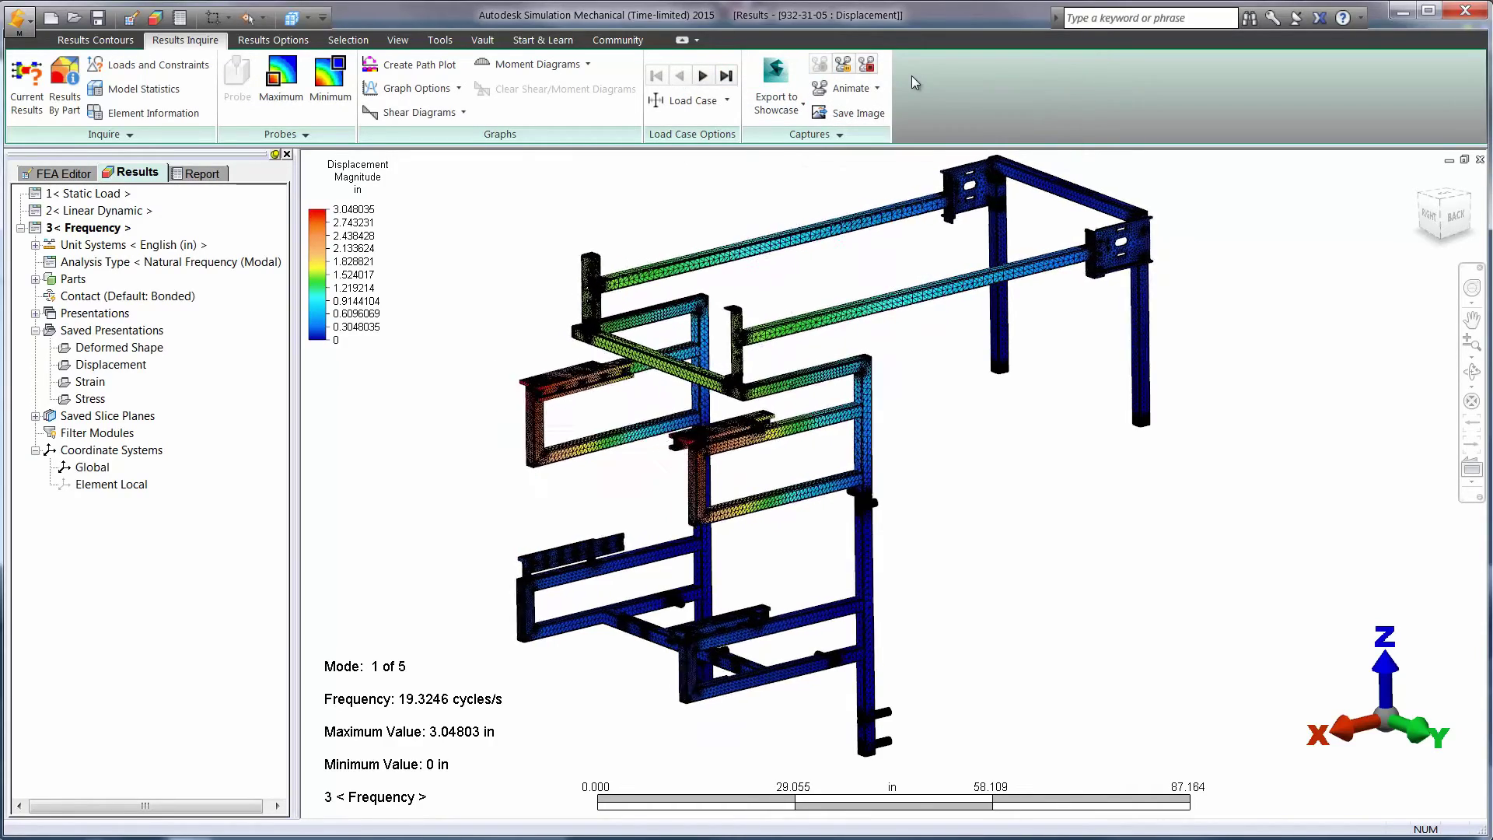
click(866, 64)
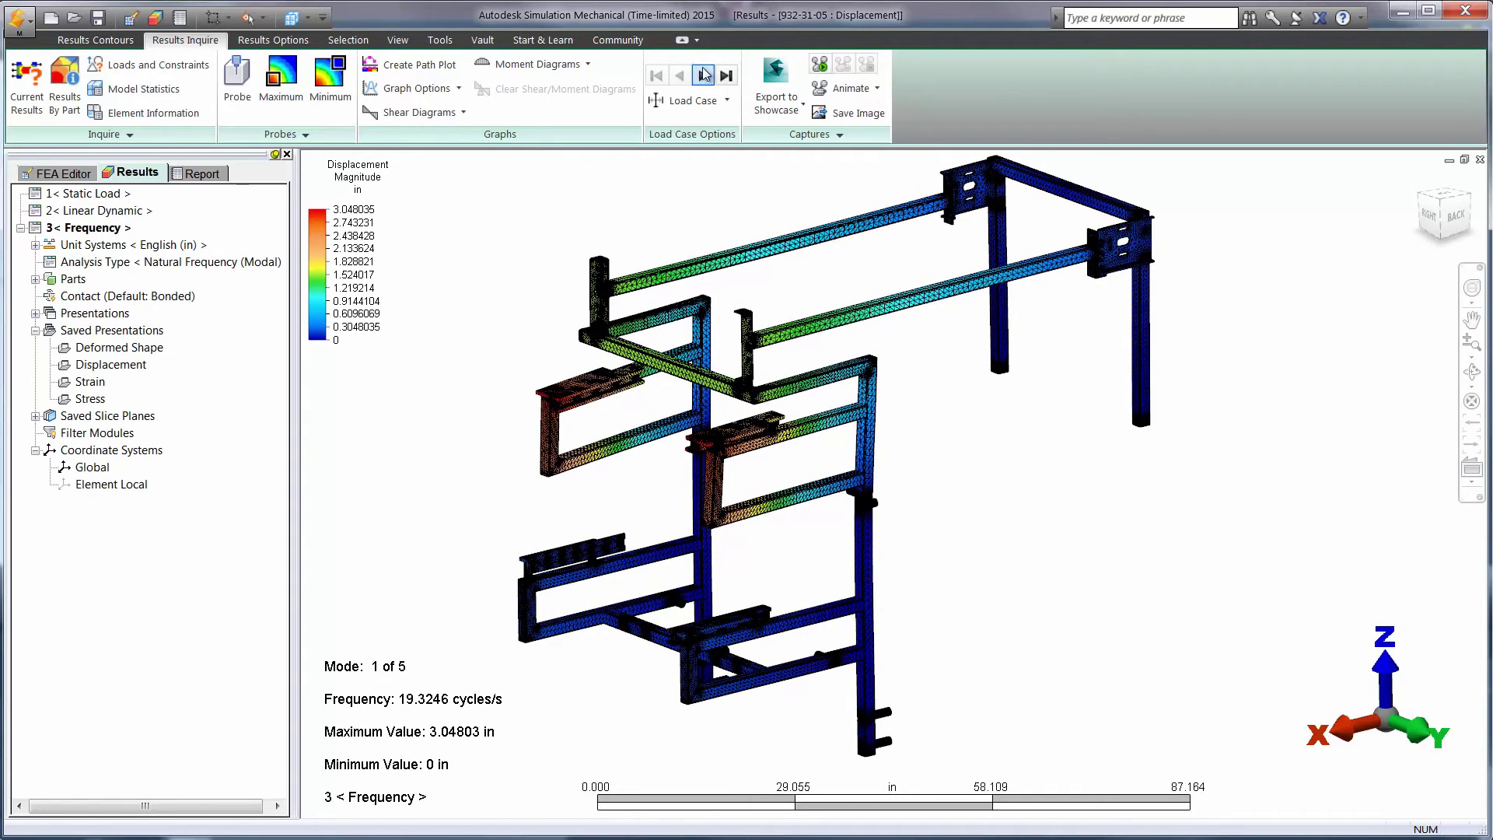
Animate the second vibration mode, then relaunch the frame from Inventor via Launch Active Model
click(704, 74)
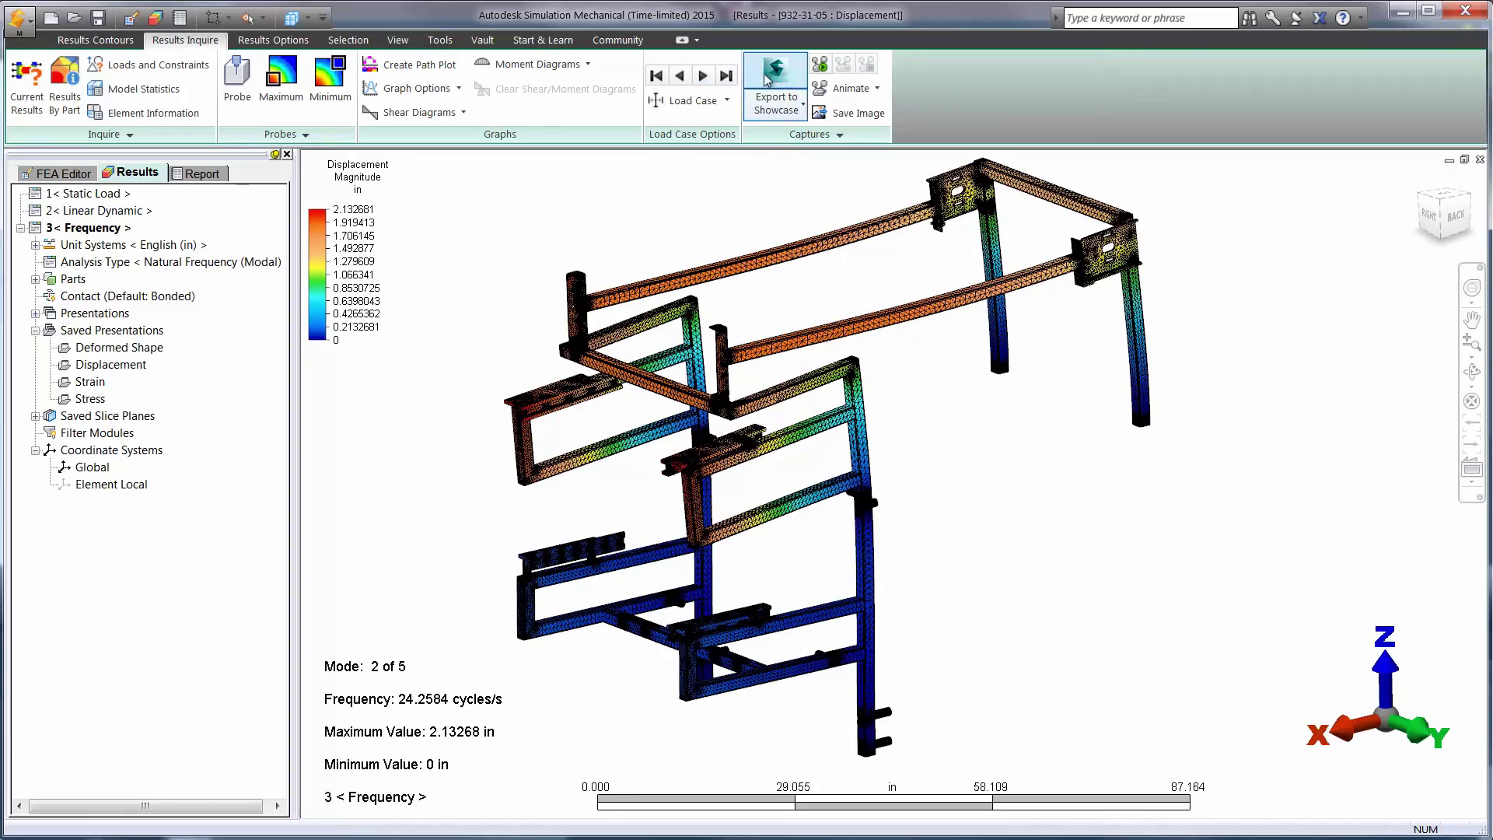
click(820, 64)
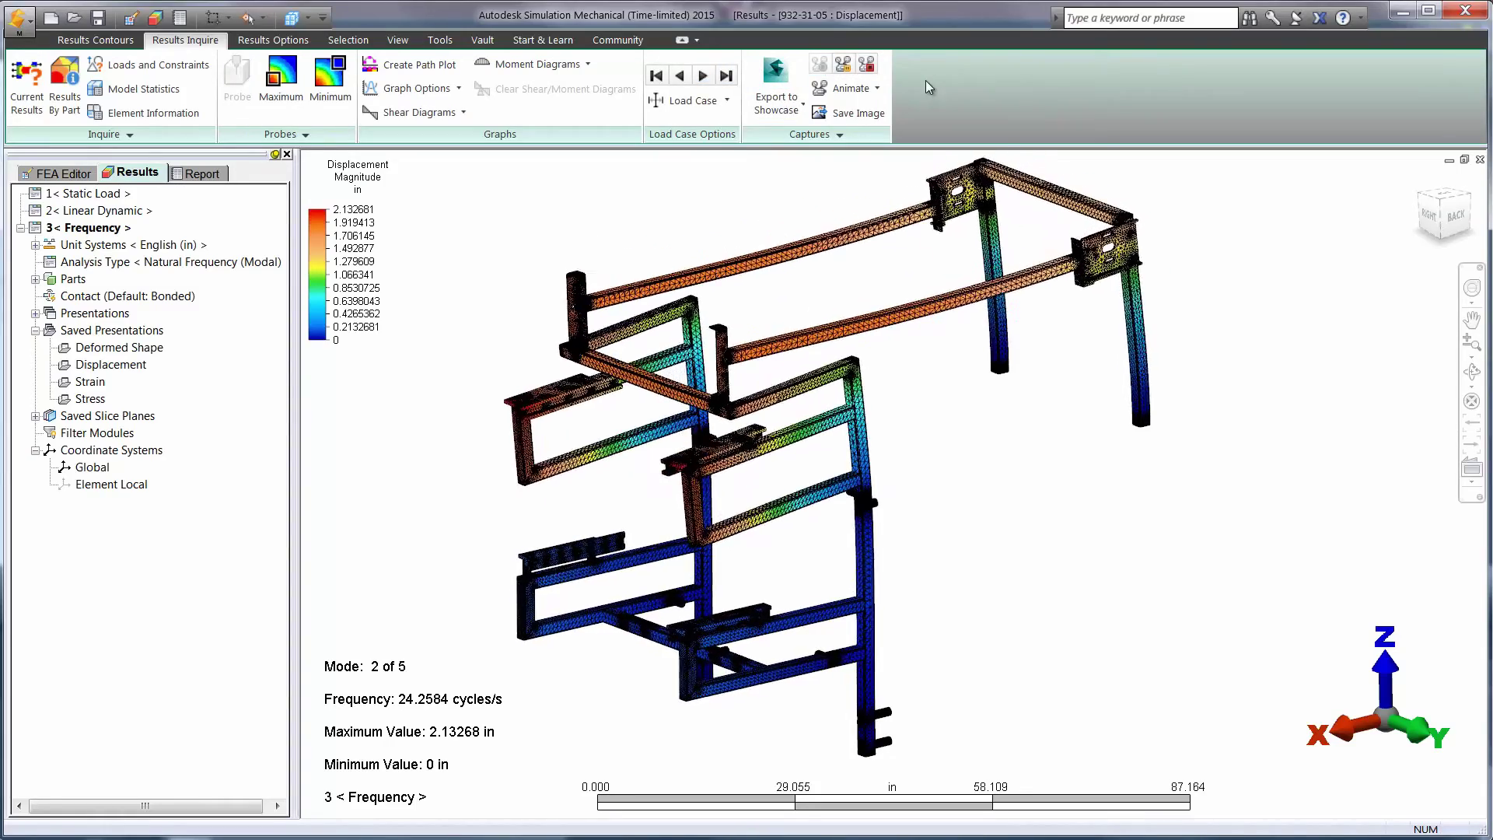
click(869, 67)
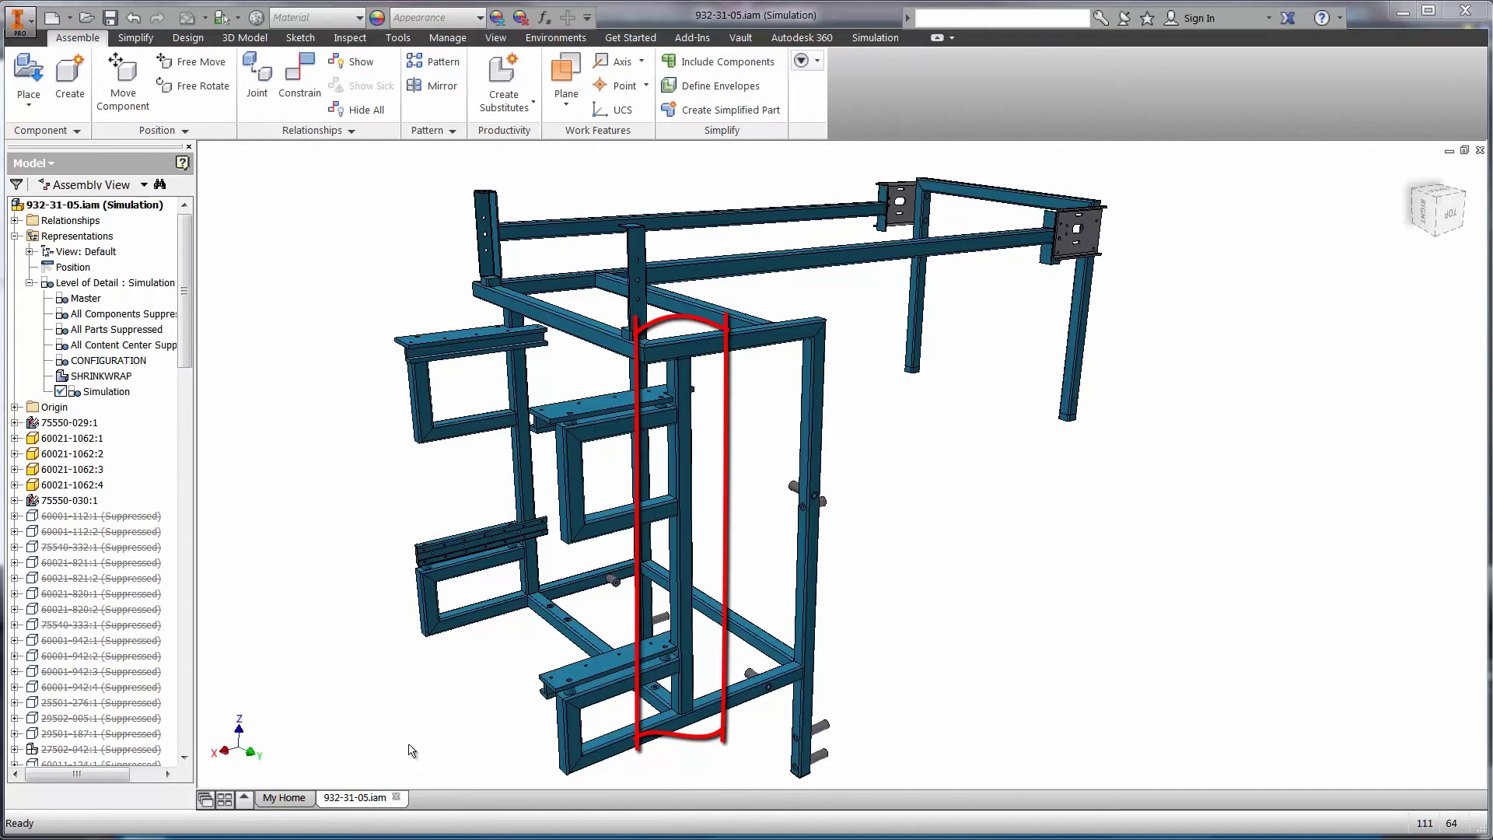
click(872, 39)
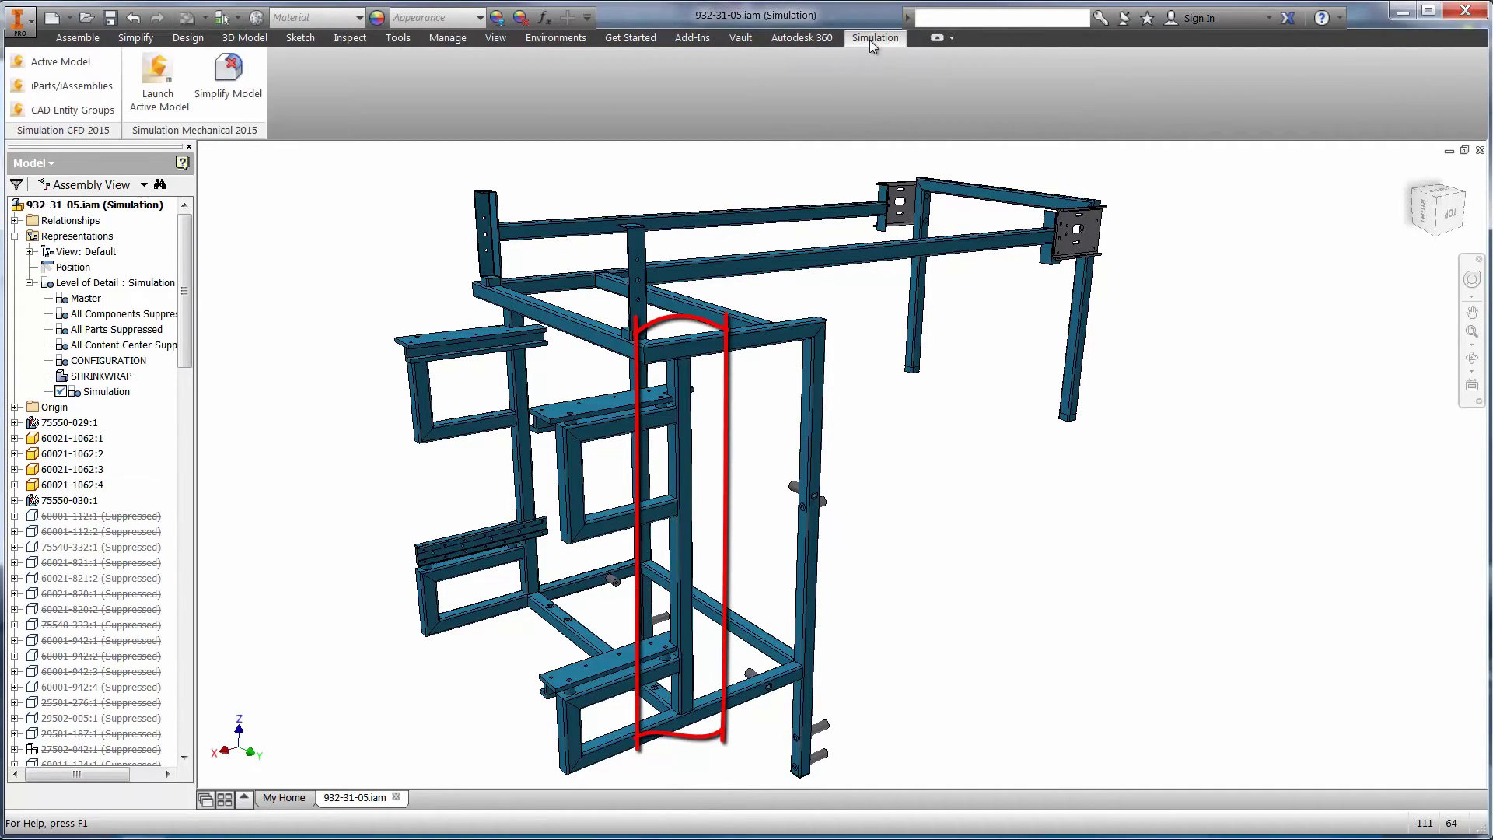
click(155, 85)
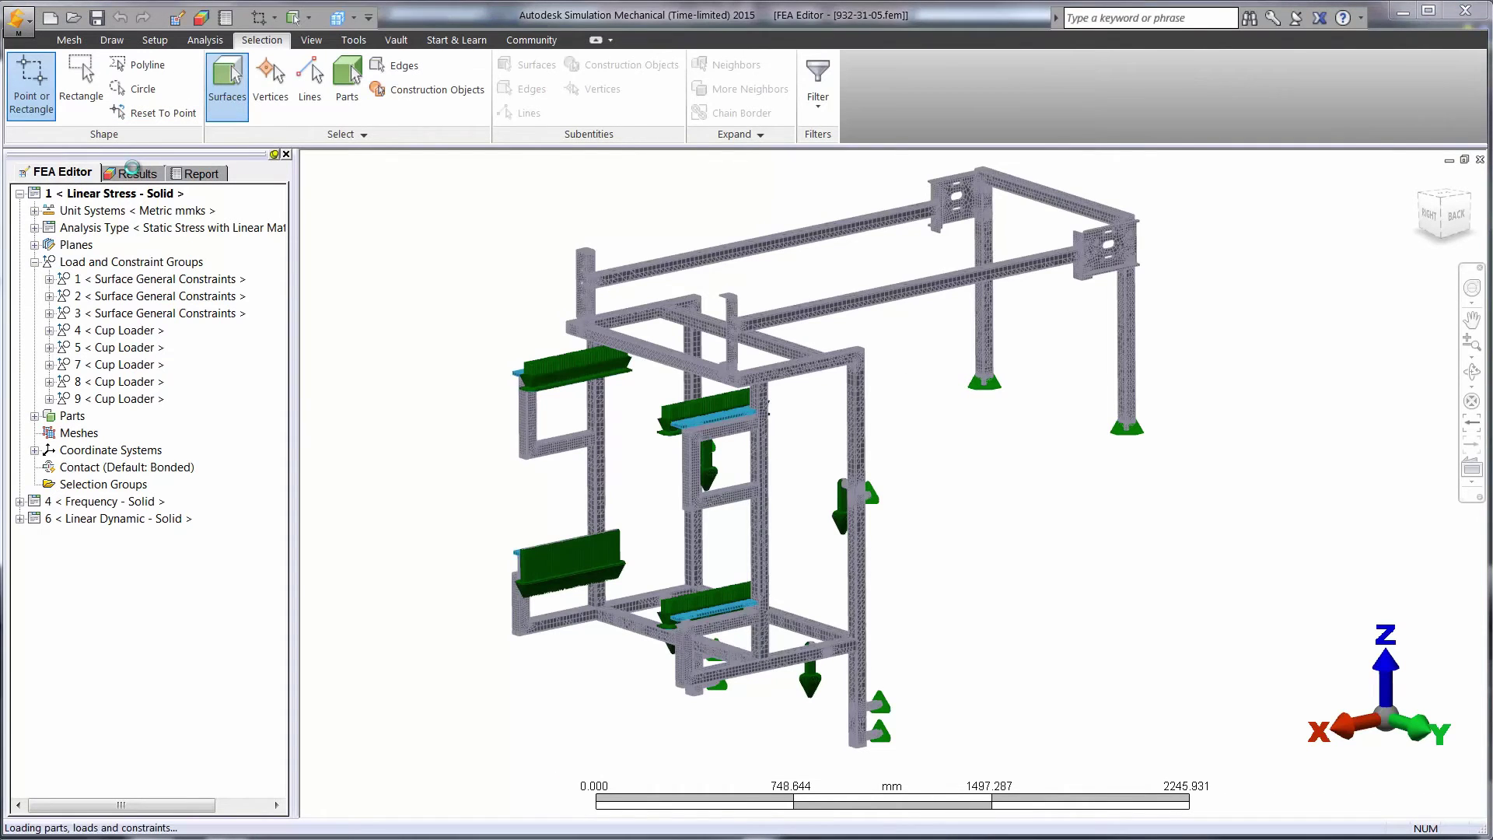
Animate the linear stress displacement results
click(134, 171)
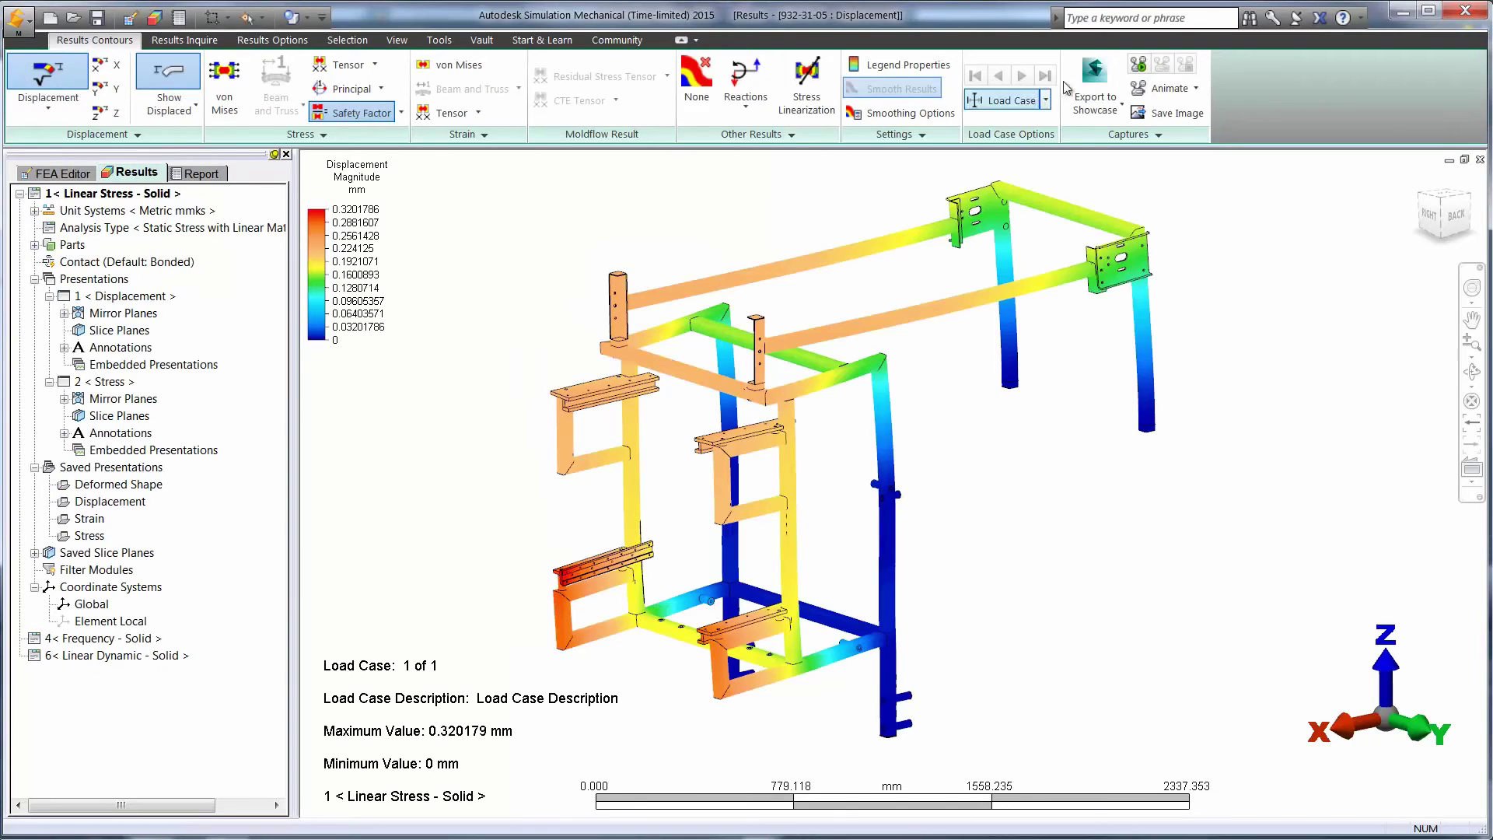
click(1137, 66)
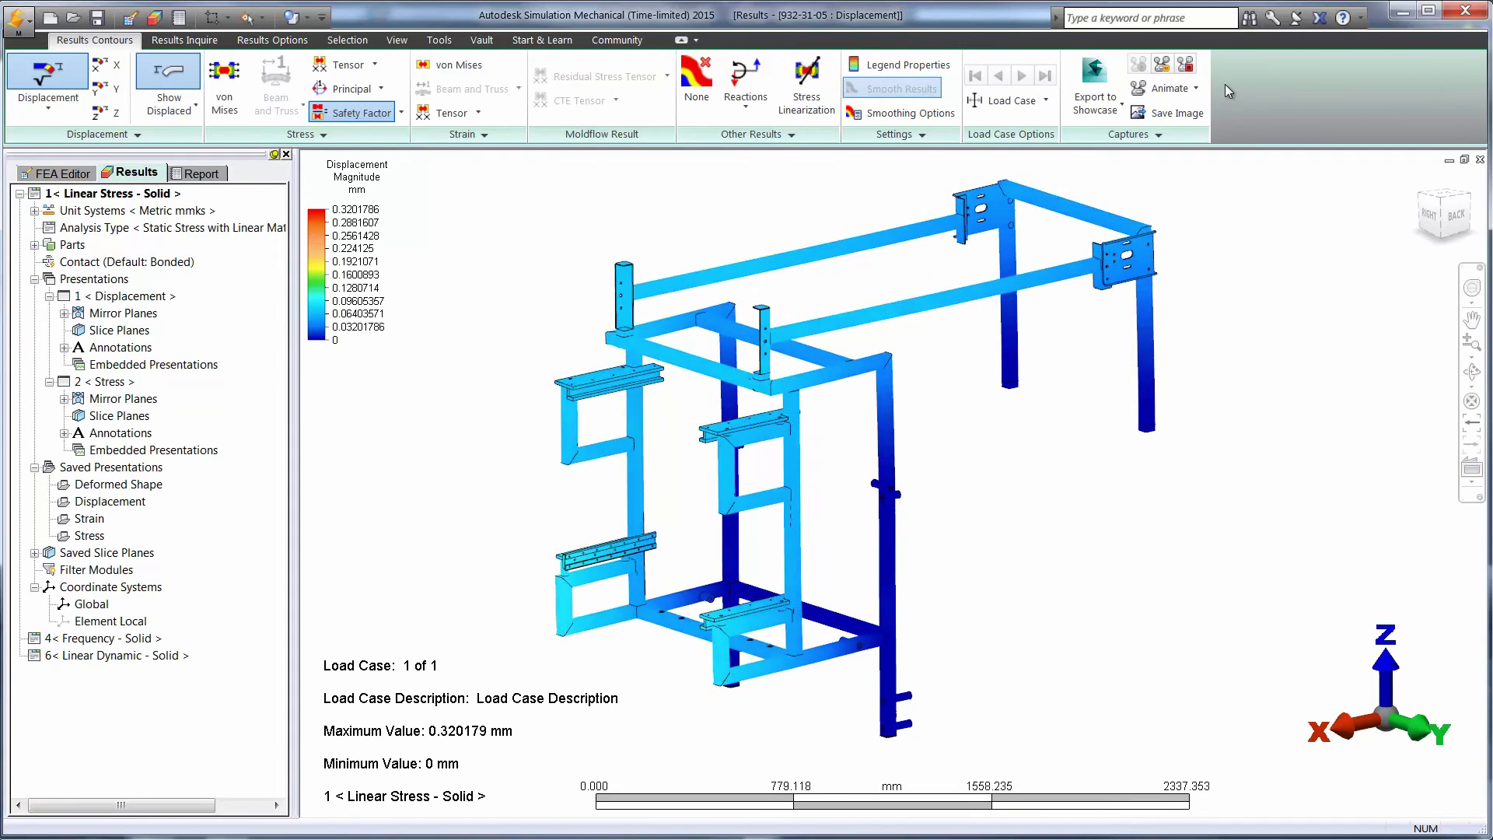
click(1192, 65)
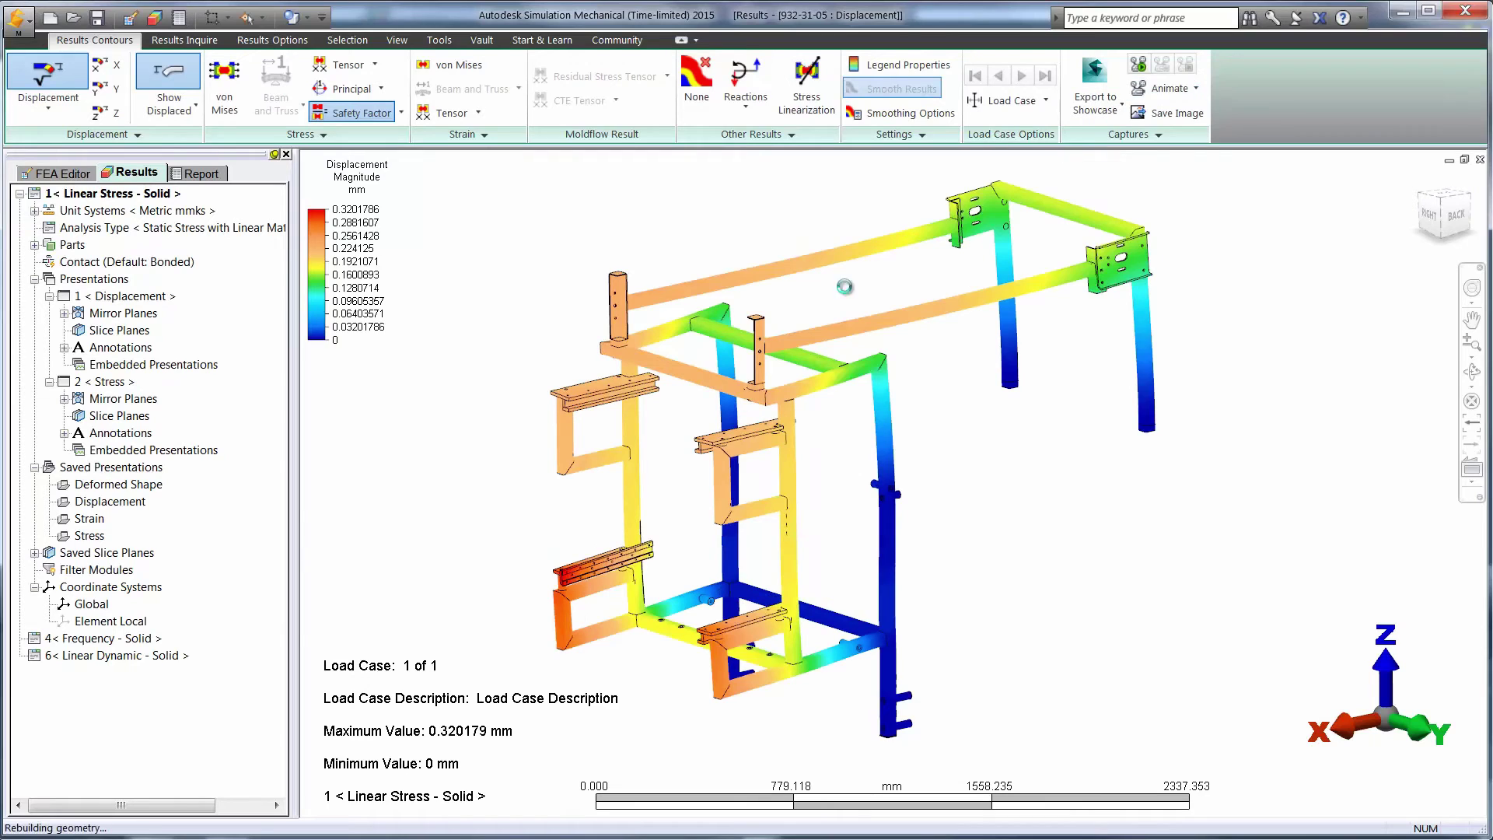
Load and animate the Frequency - Solid mode shapes, then return to the FEA Editor
click(109, 638)
right_click(115, 645)
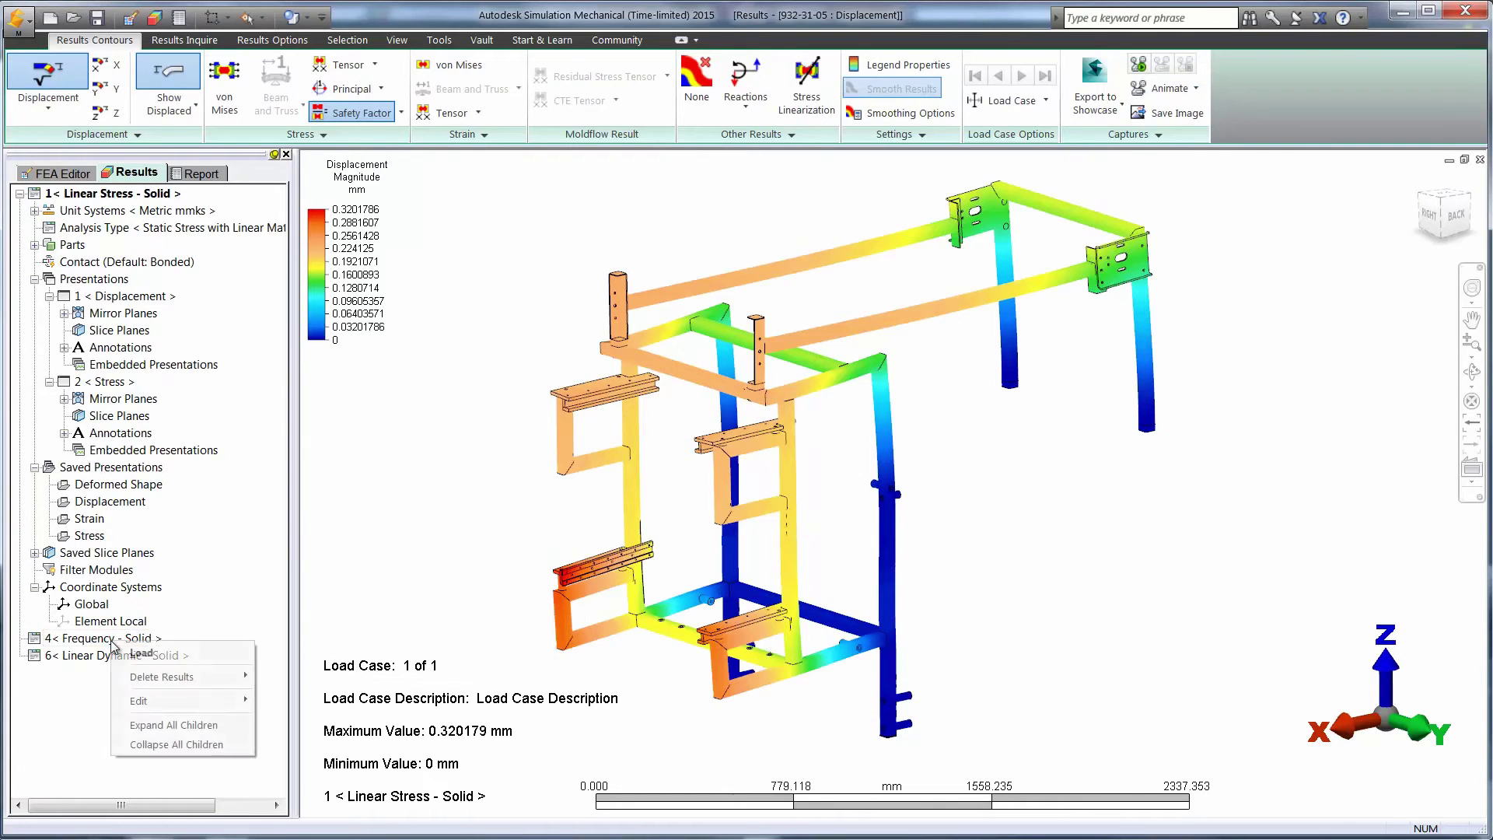
click(171, 654)
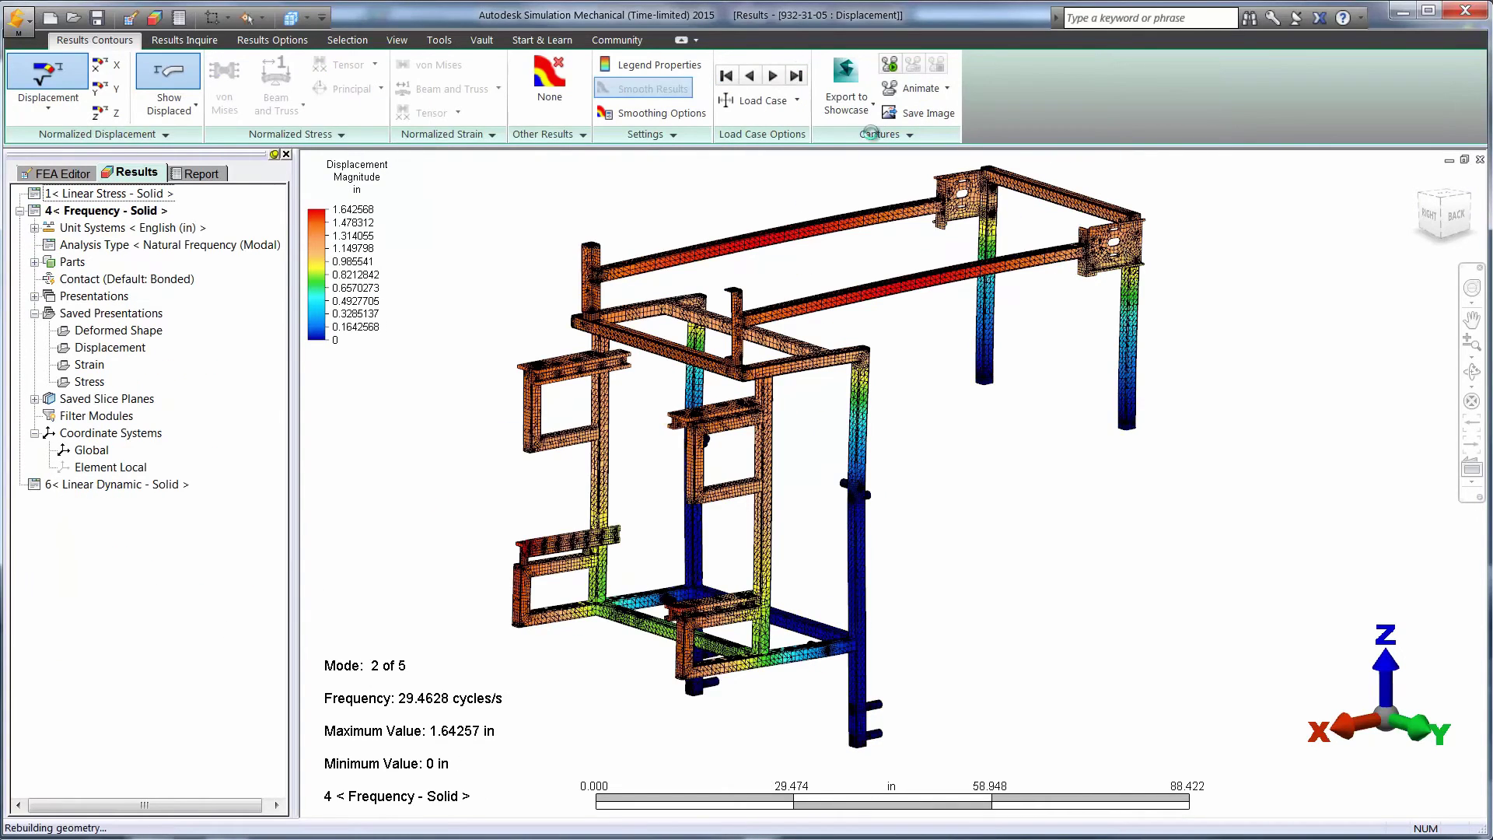
click(890, 64)
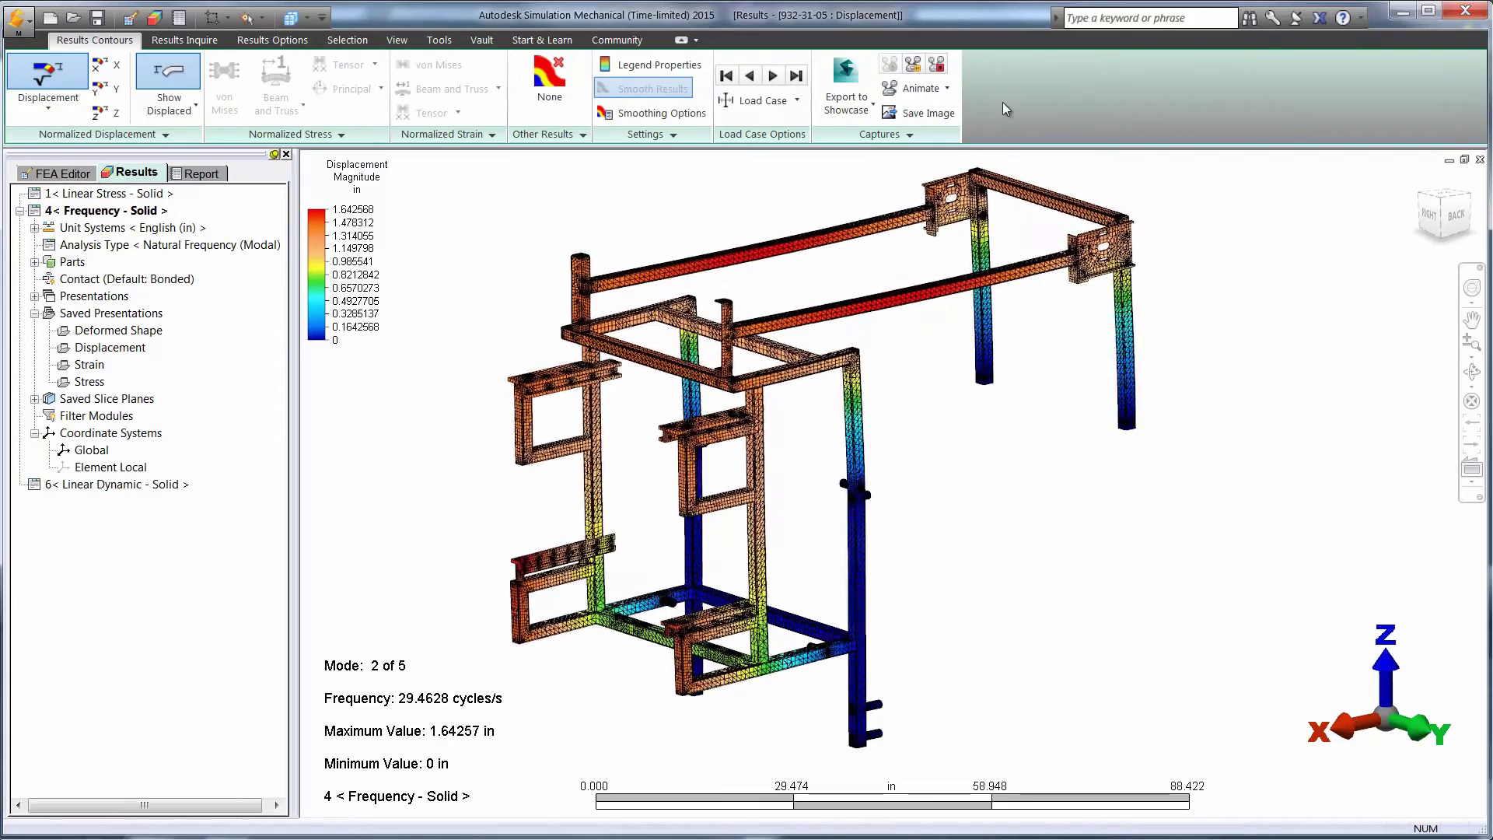
click(937, 65)
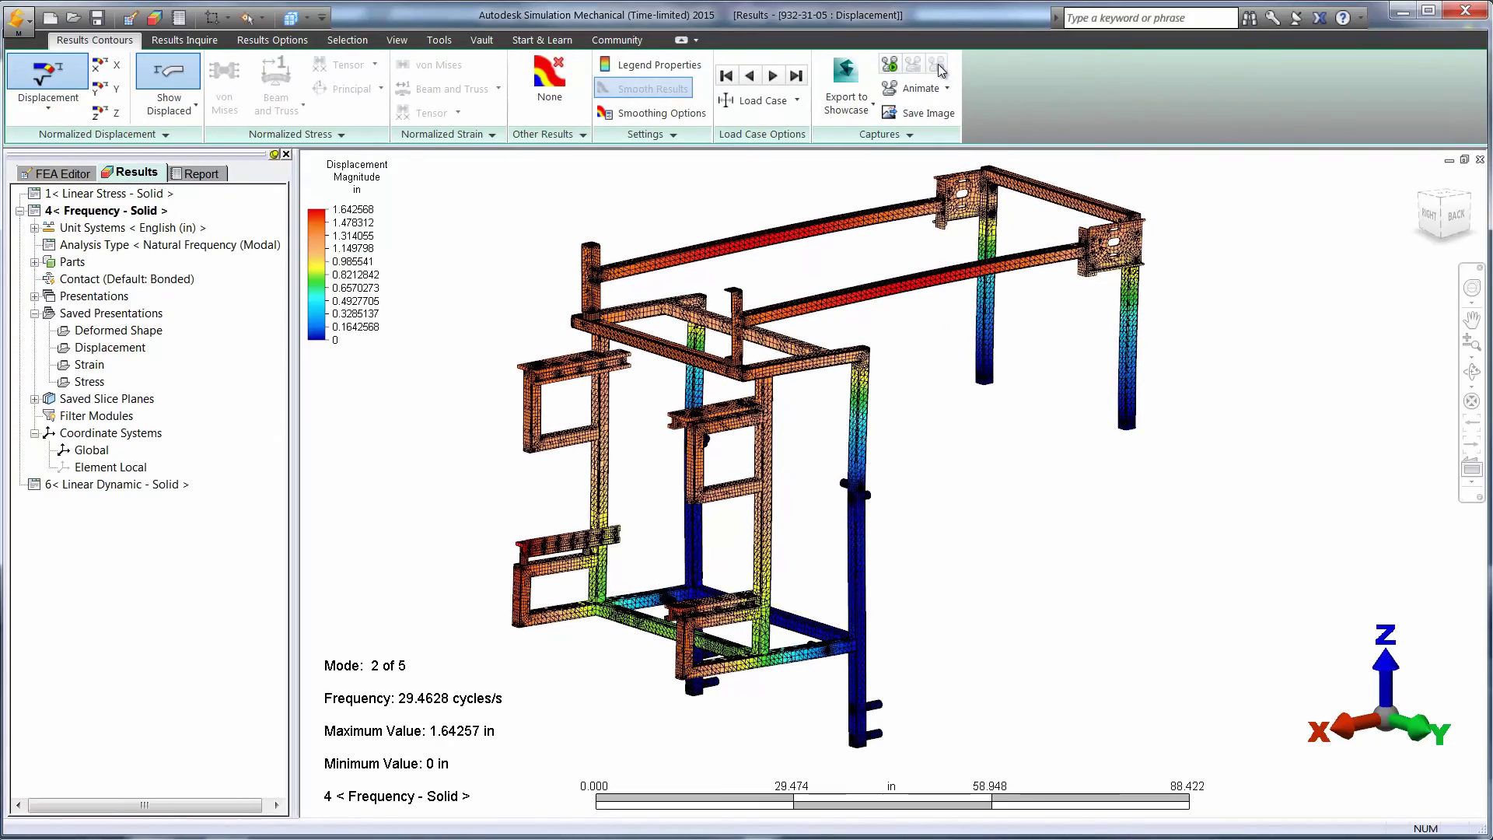
right_click(115, 488)
click(67, 174)
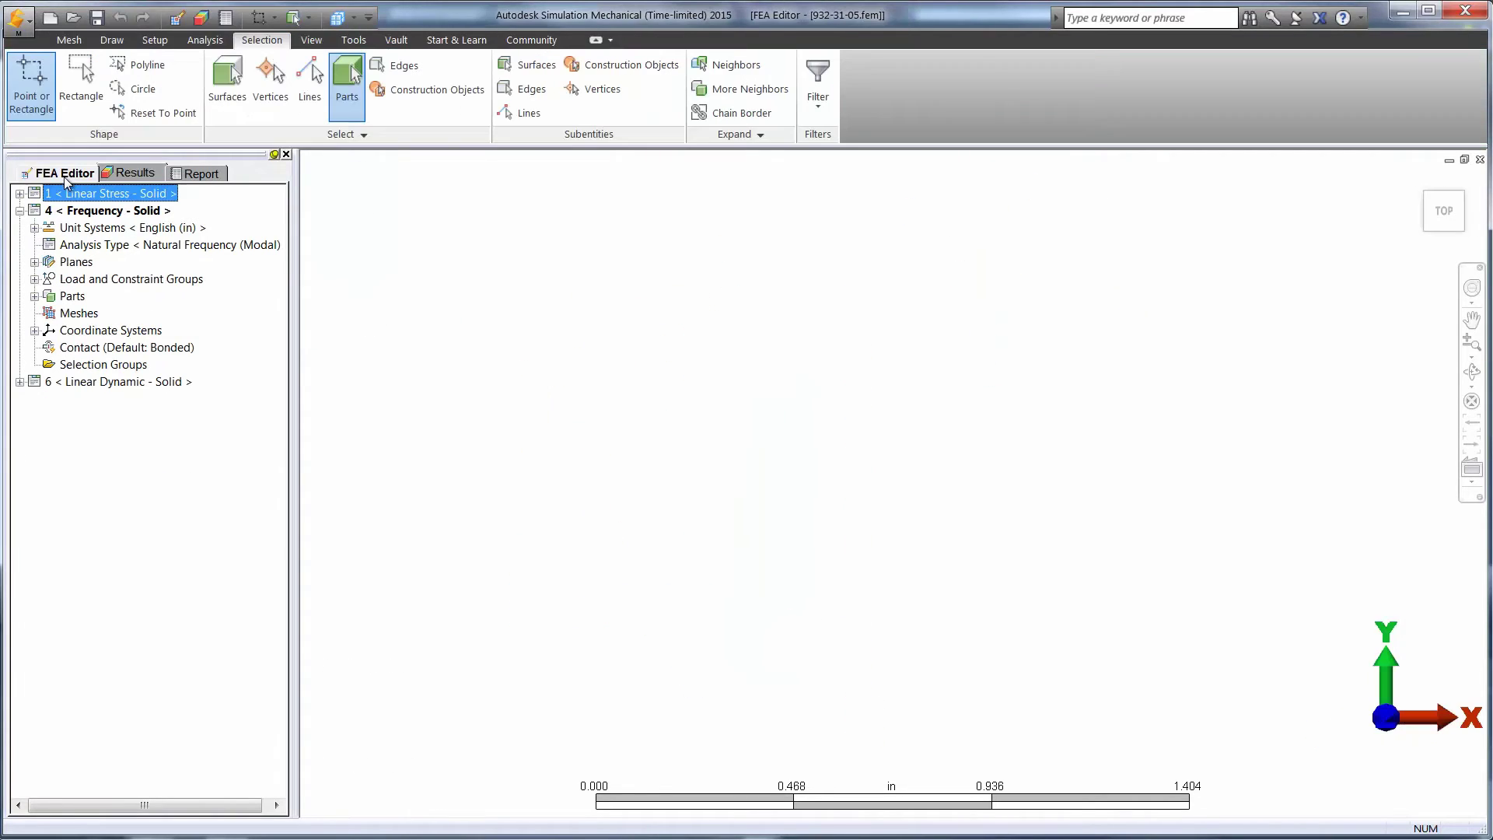
Load the Linear Dynamic model and inspect its surface-force load curve without changes
right_click(77, 389)
click(107, 422)
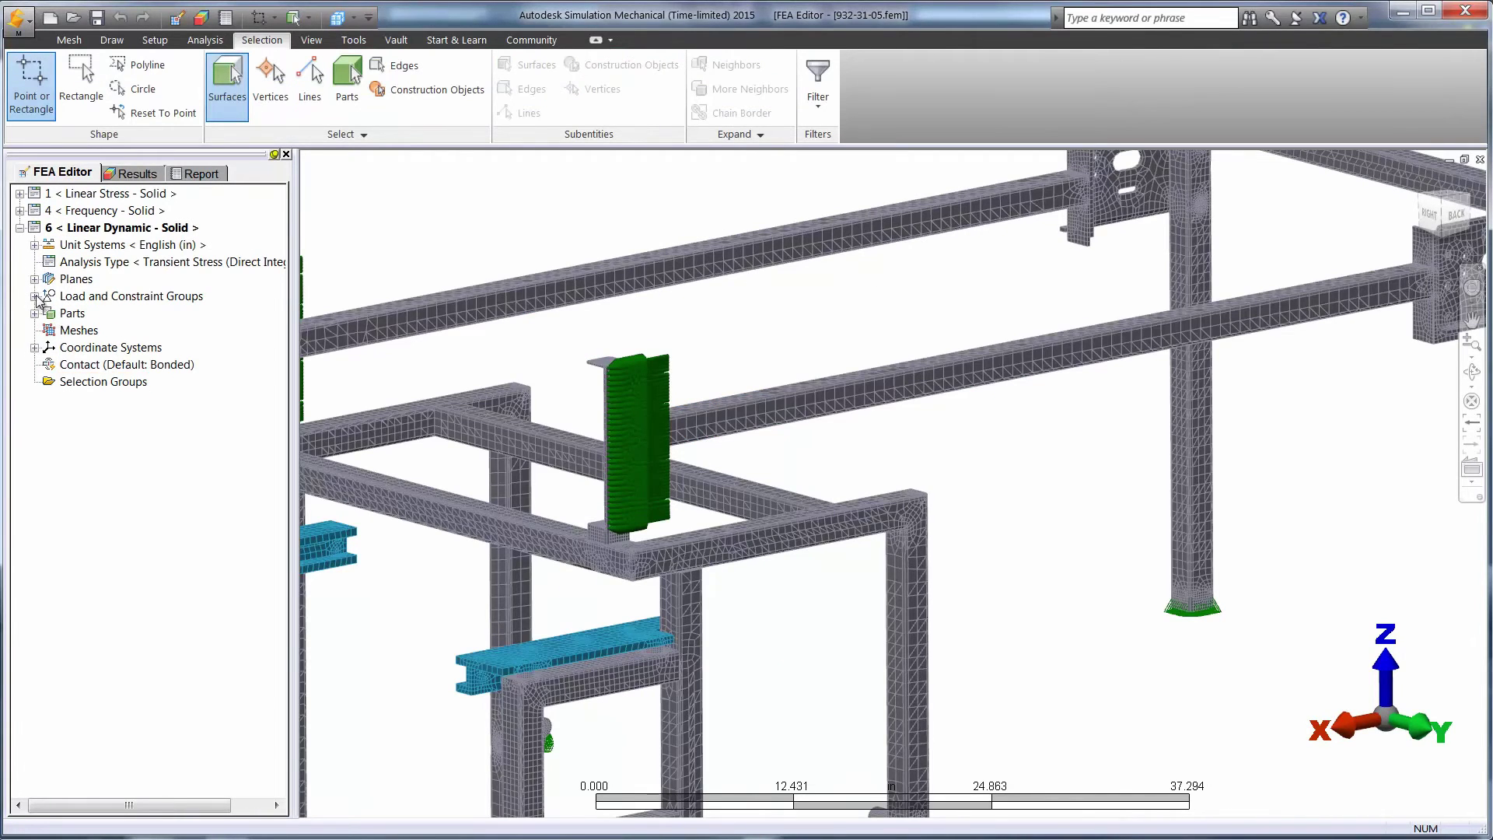
click(34, 296)
right_click(113, 365)
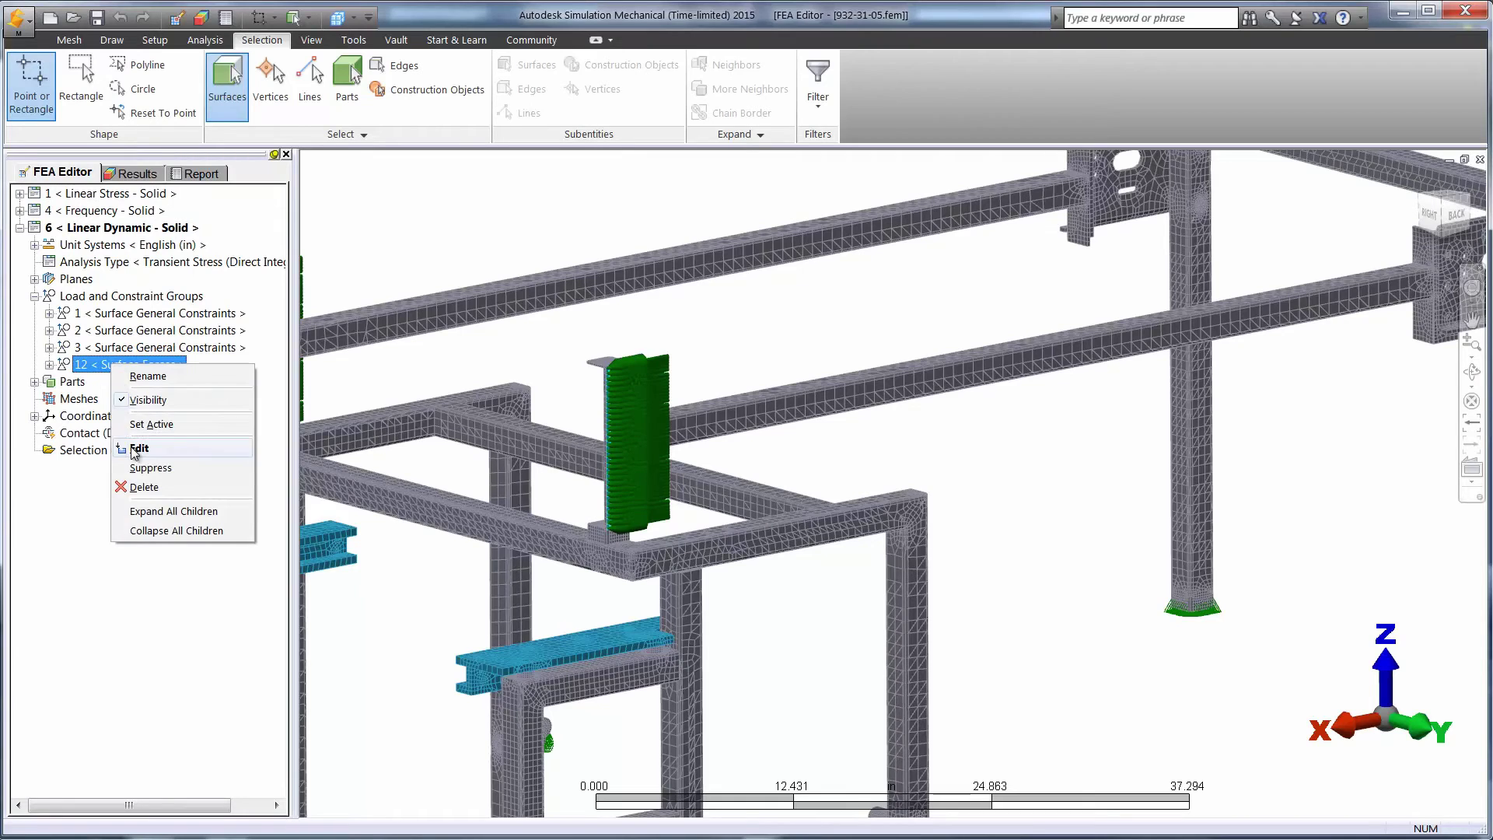
click(134, 451)
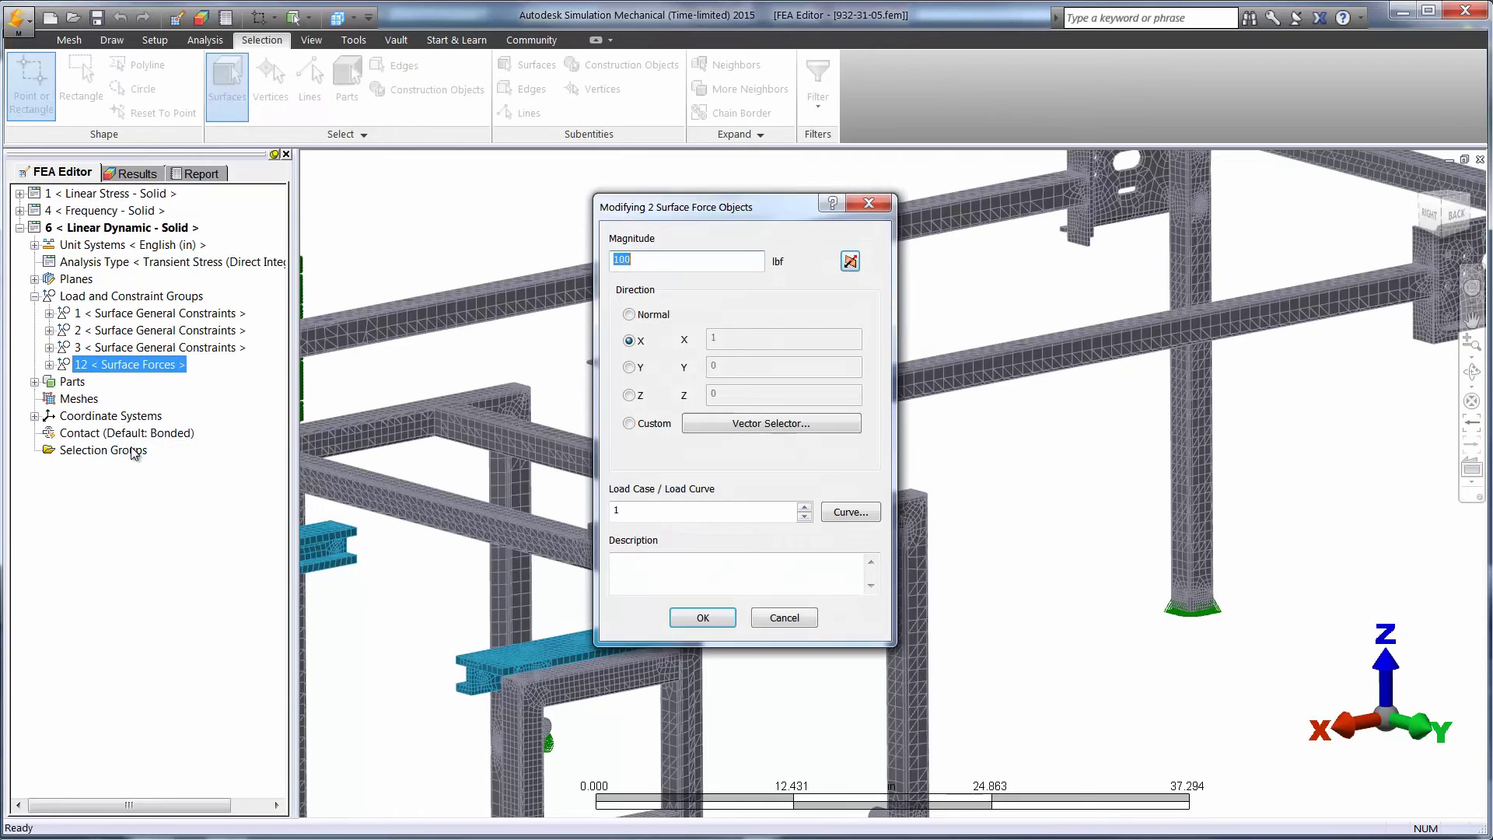
click(829, 513)
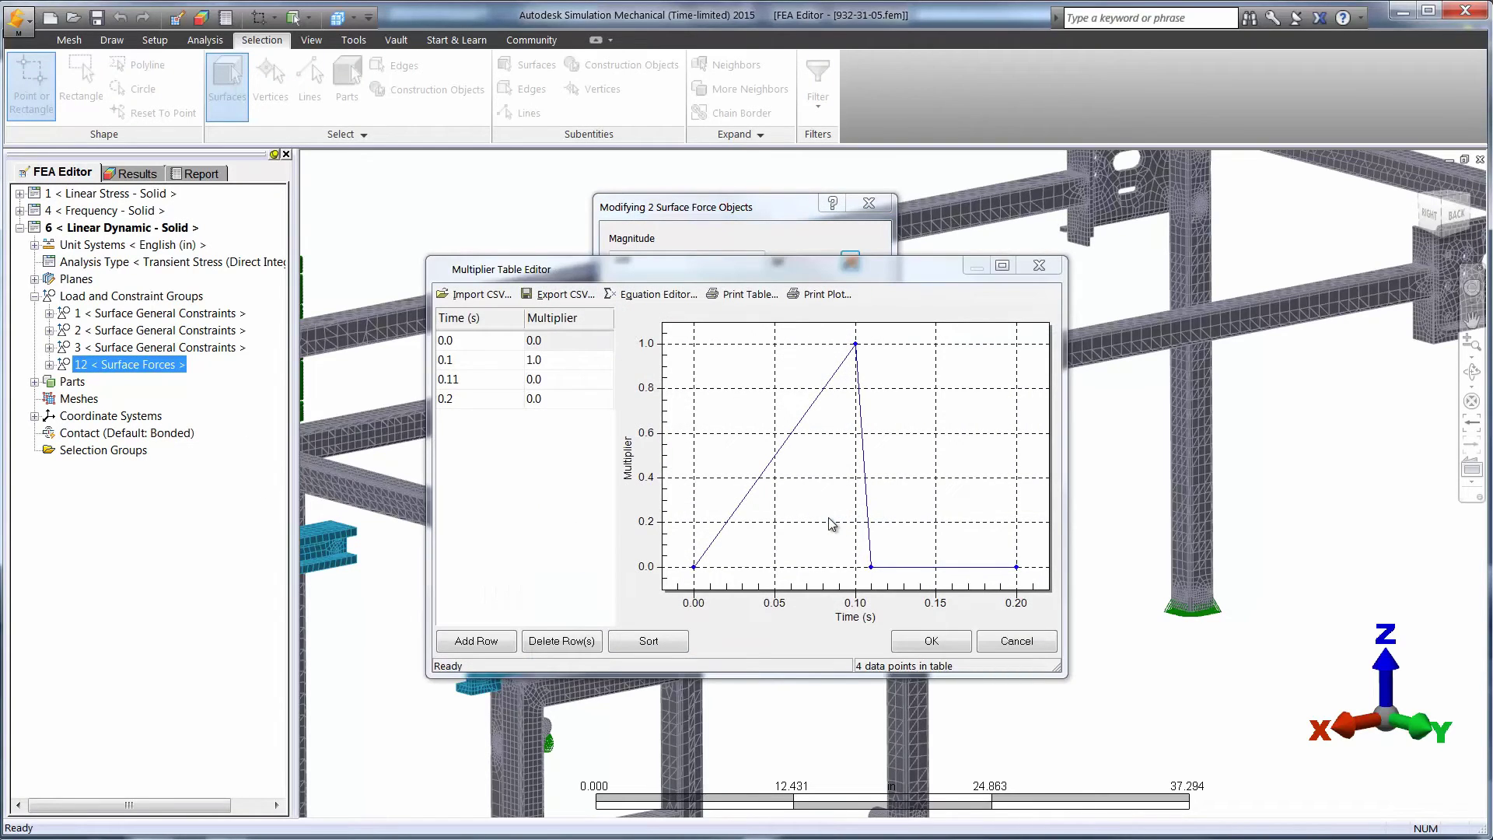
click(963, 641)
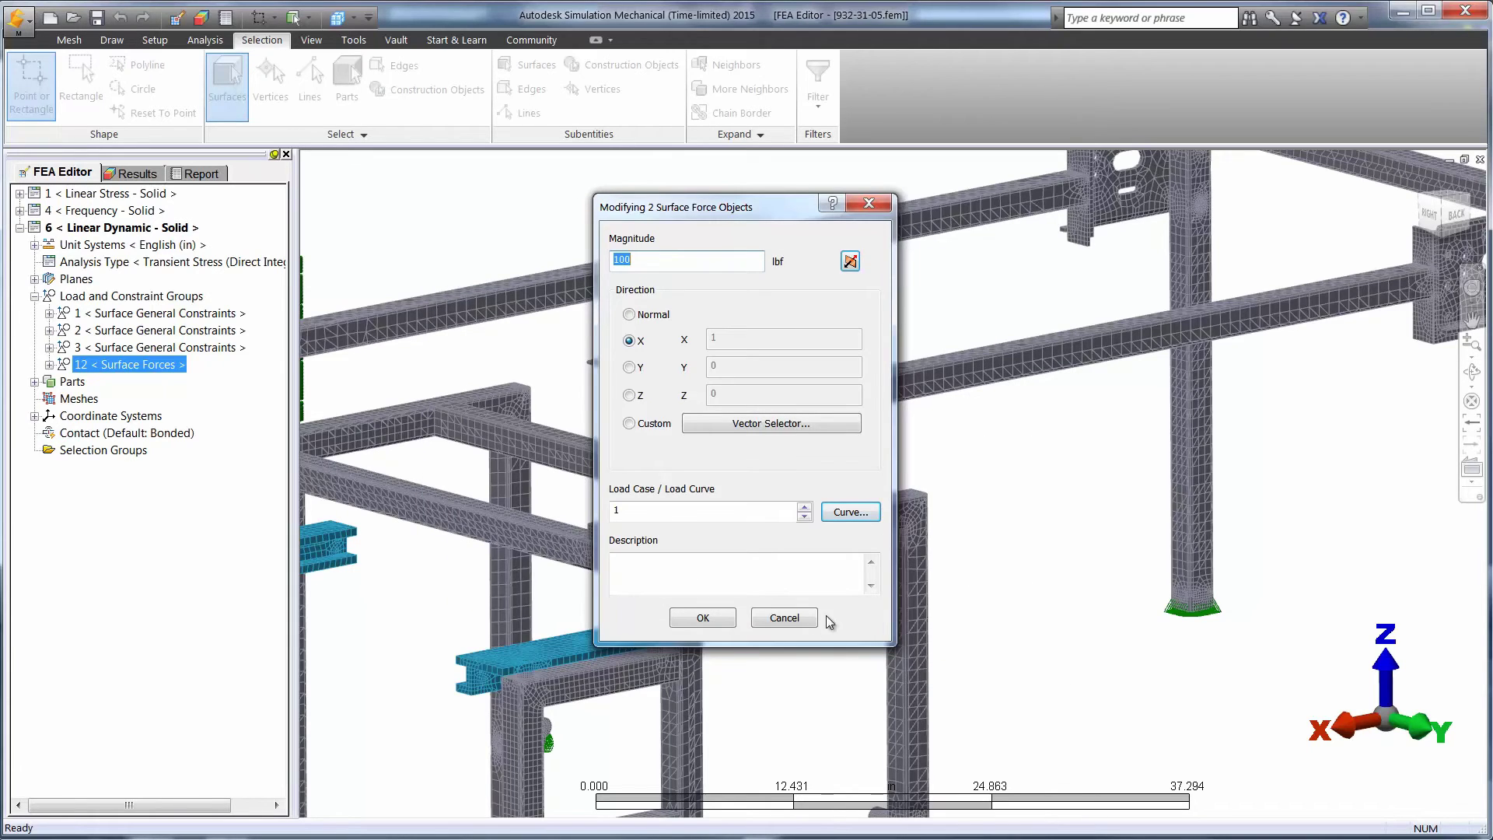
click(785, 619)
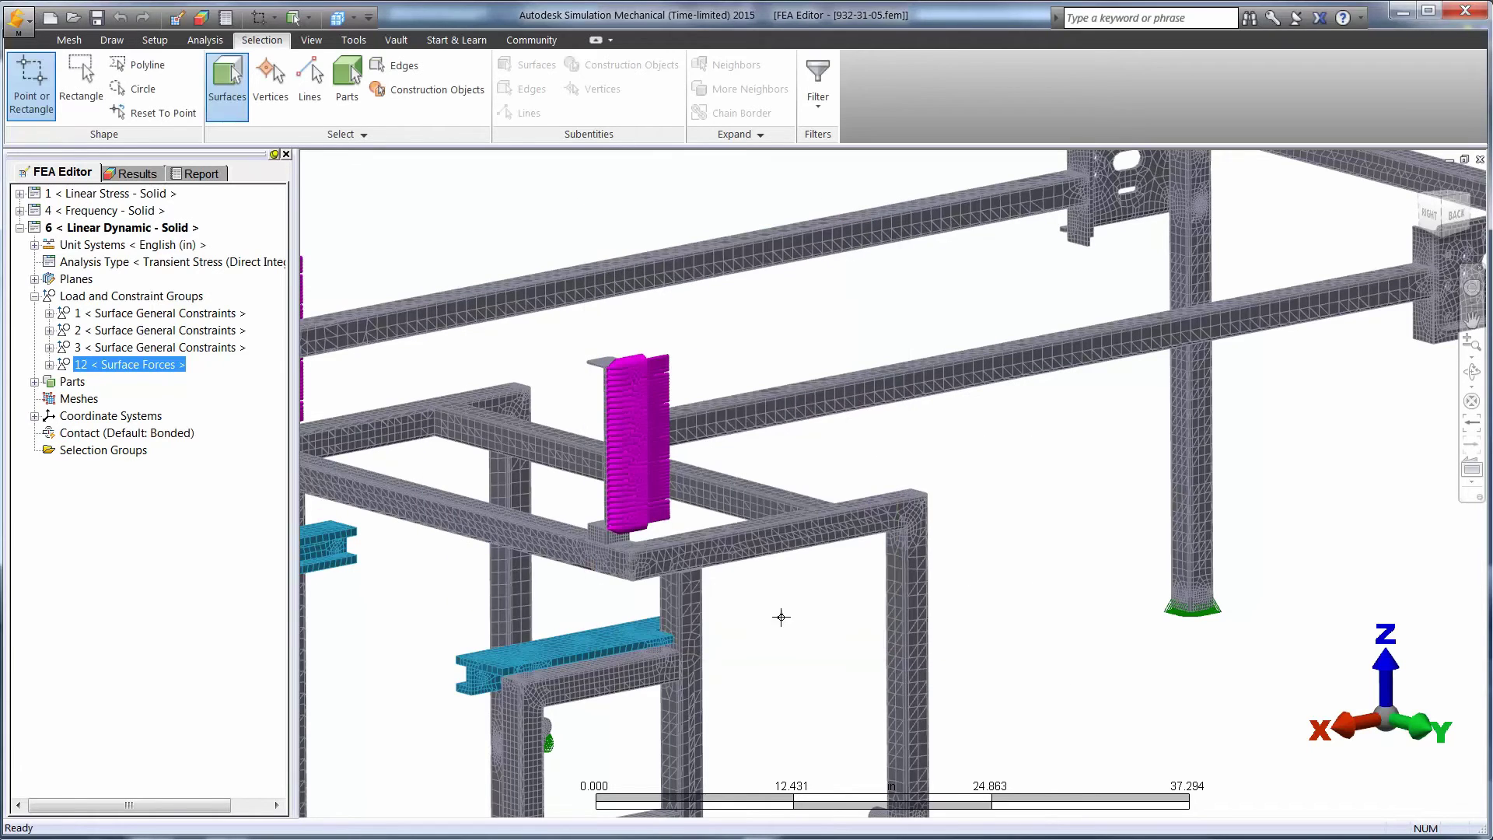
View the Linear Dynamic displacement animation over 100 time steps, then open the report
click(130, 172)
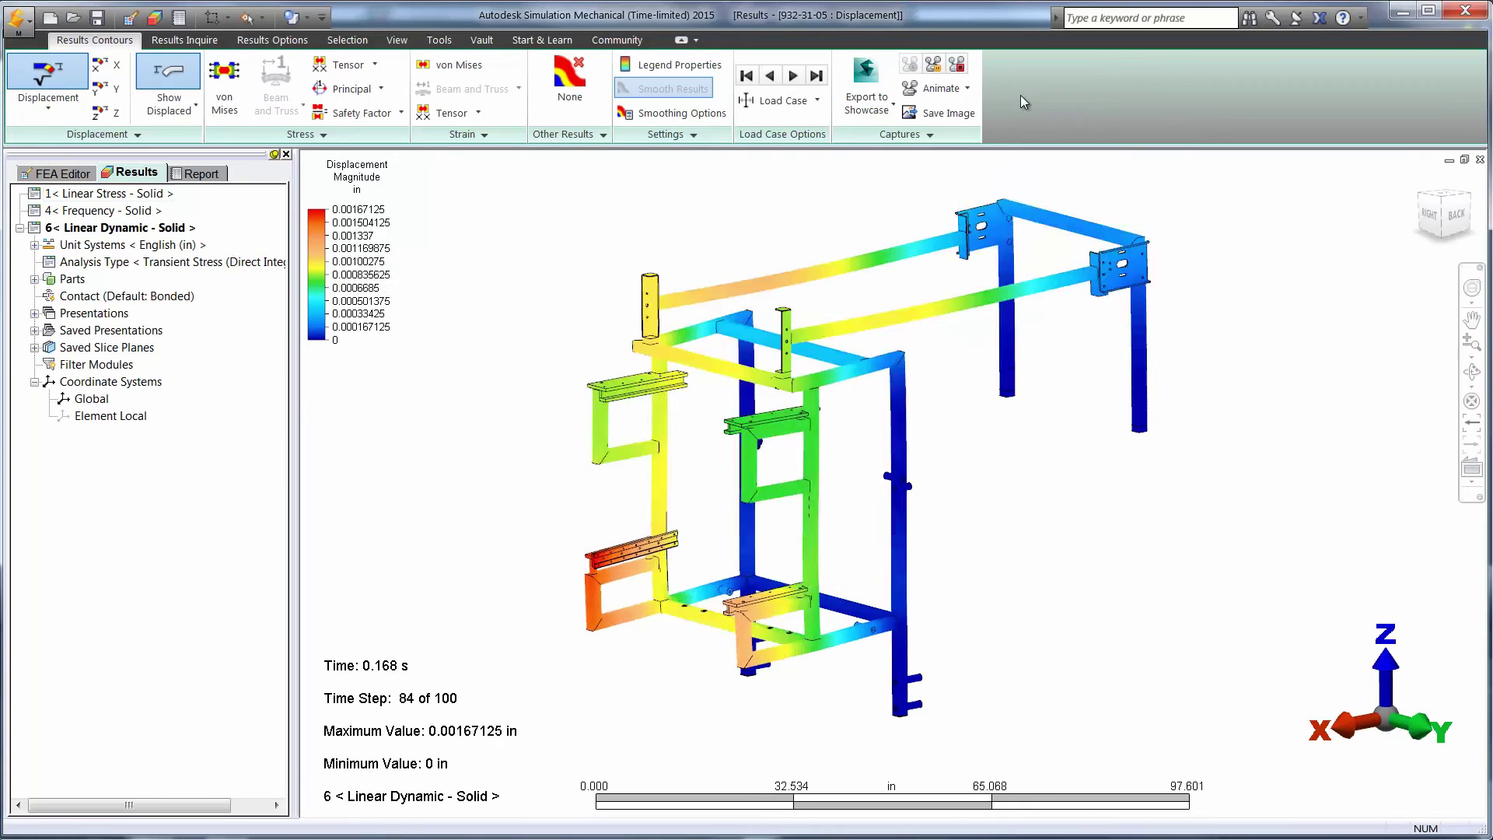
click(957, 66)
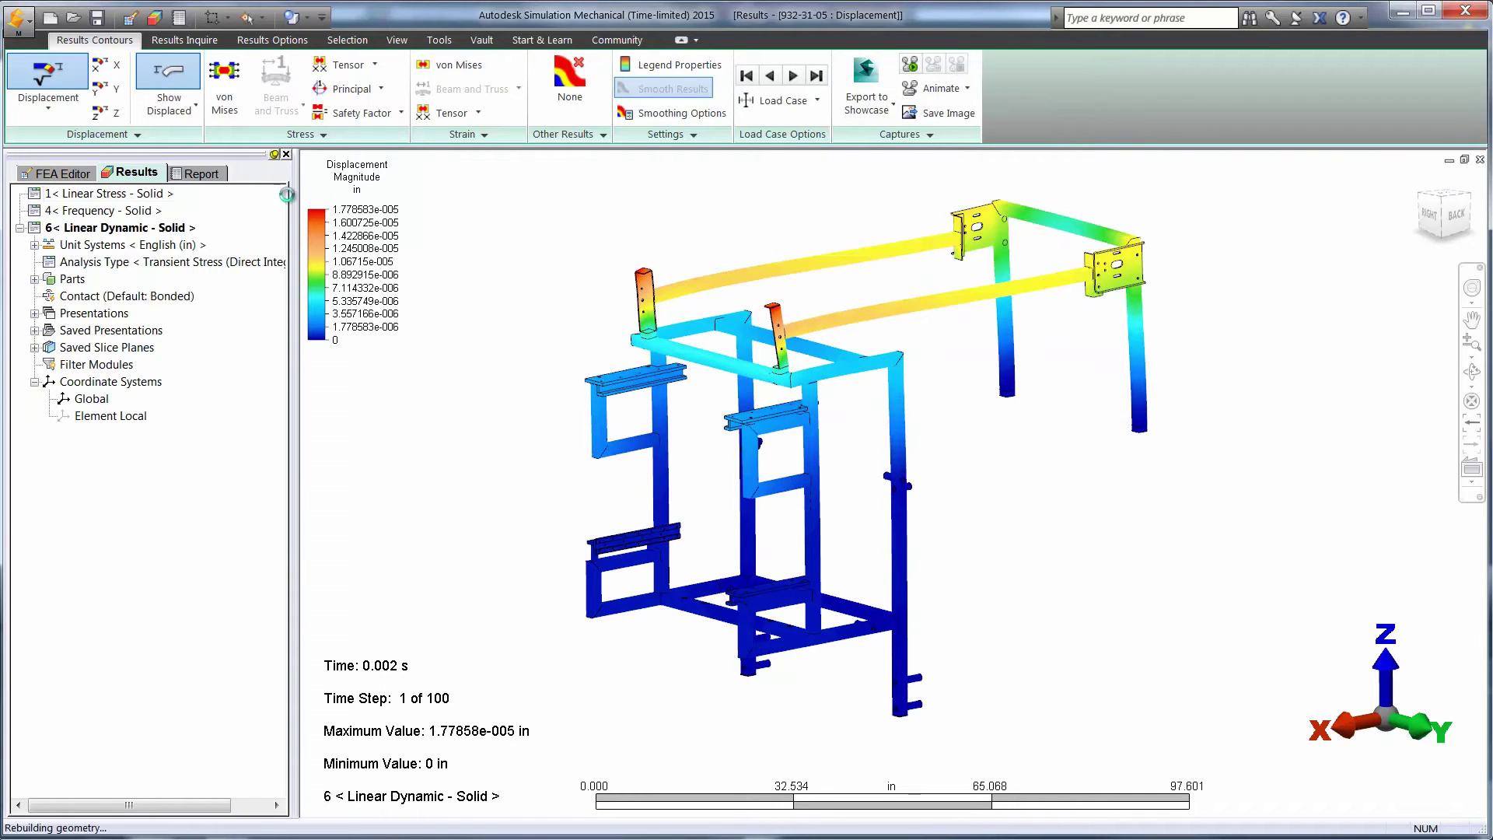
click(200, 174)
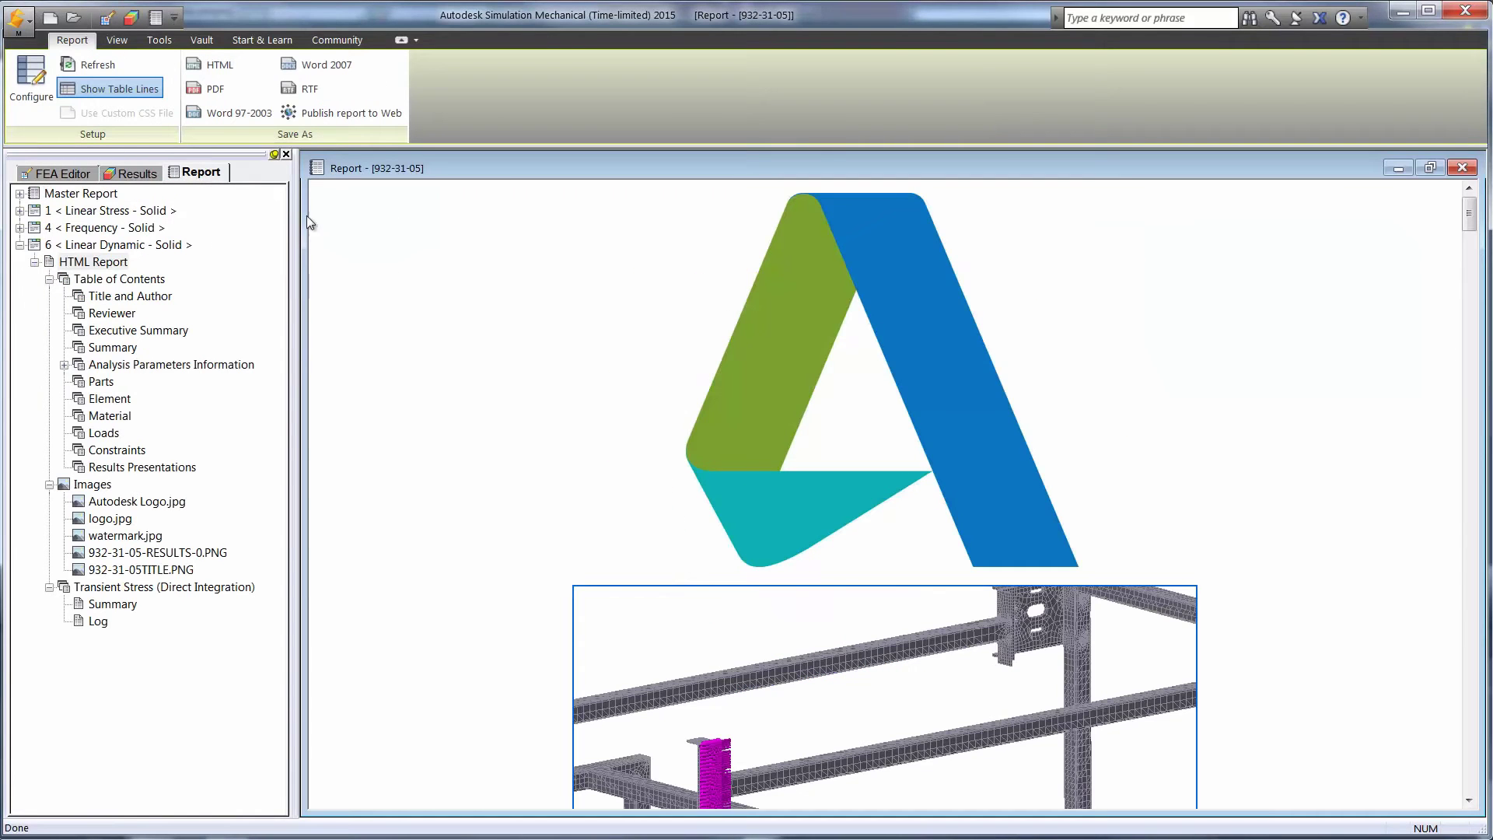
drag(1468, 218, 1439, 781)
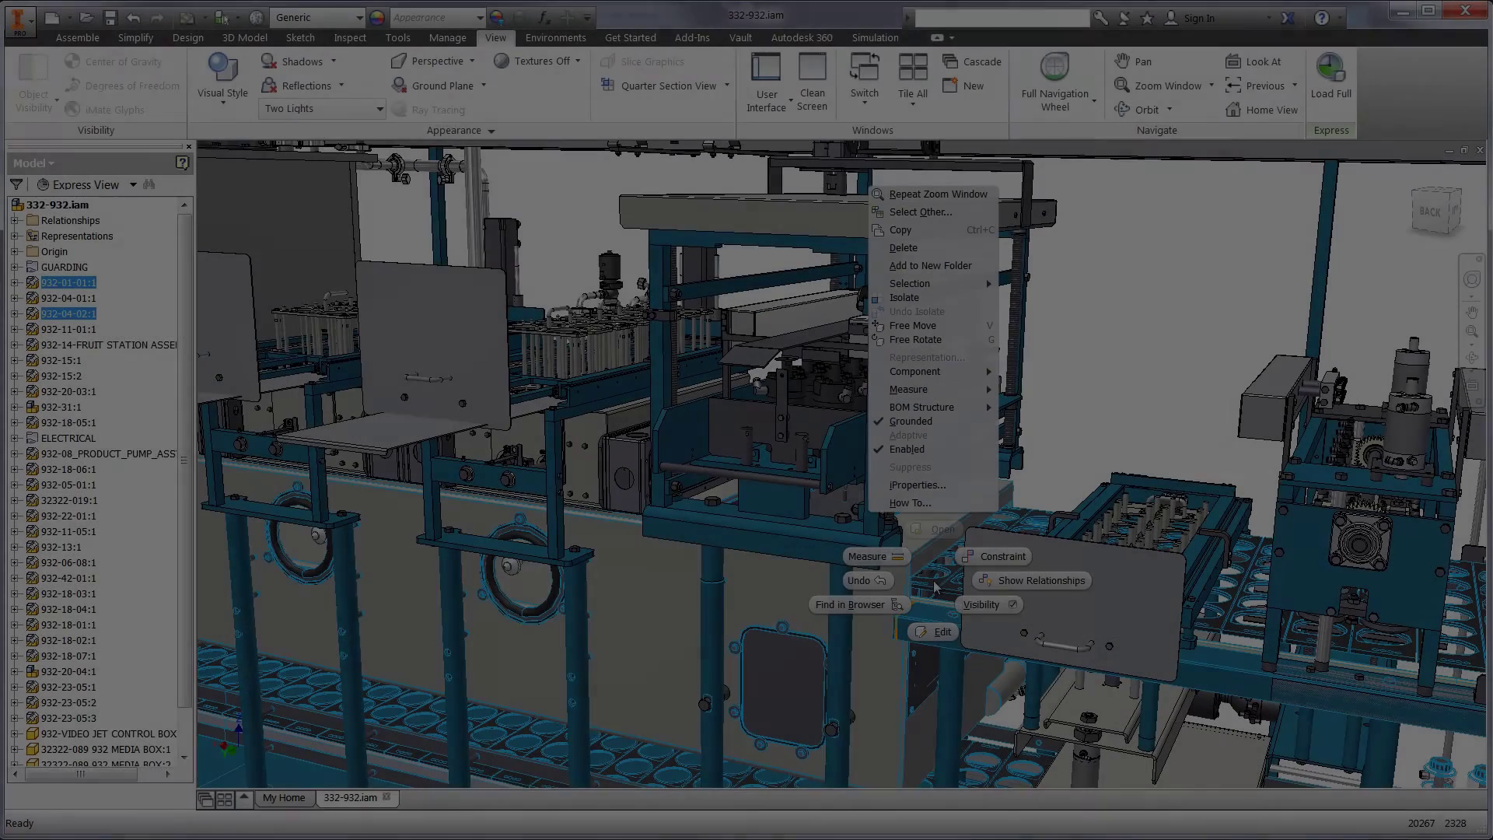
Zoom in on and select the 932-11-05:1 frame subassembly
key(Escape)
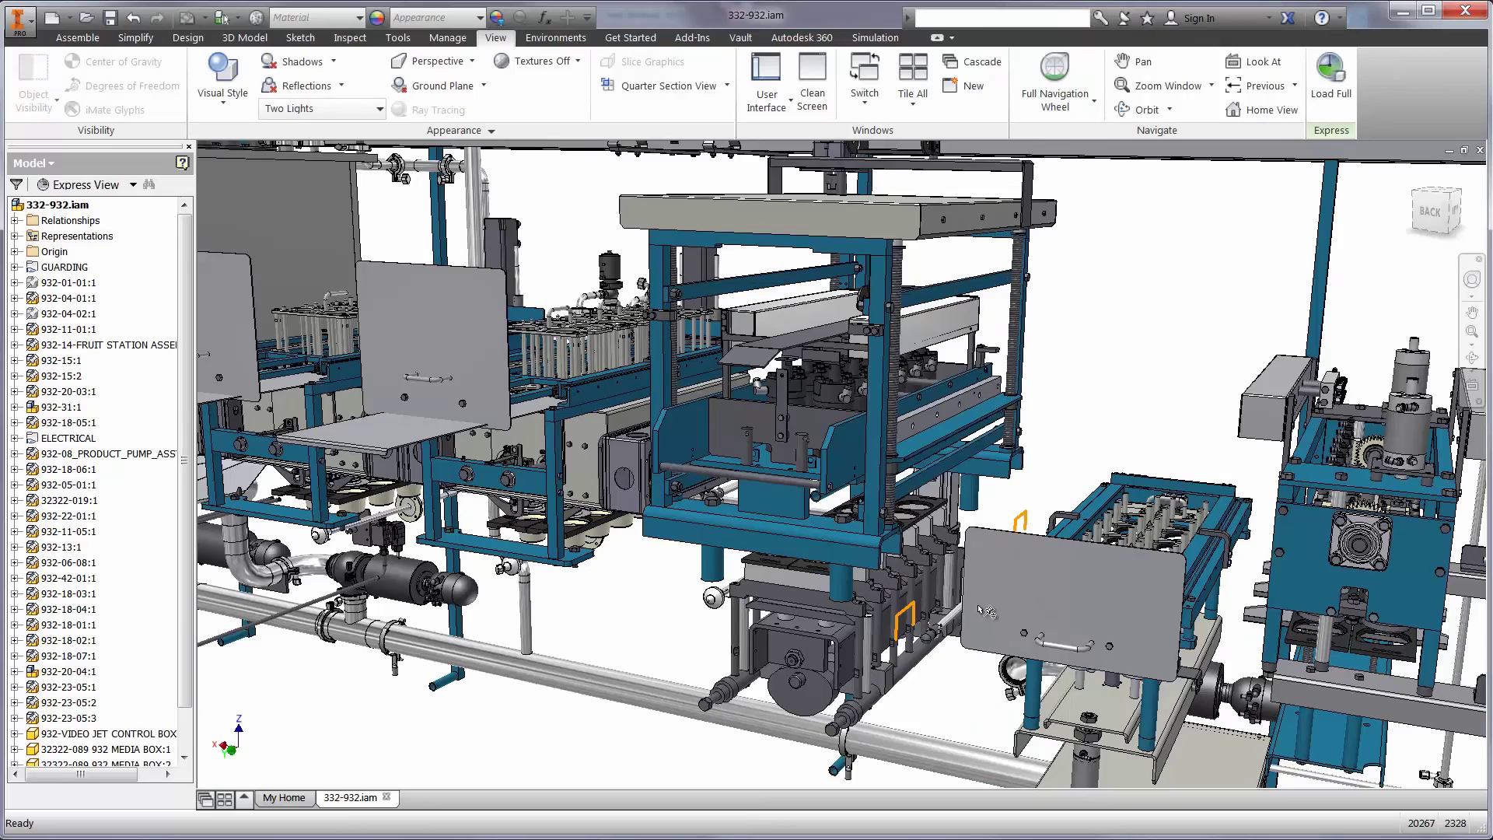
scroll(986, 611, down, 5)
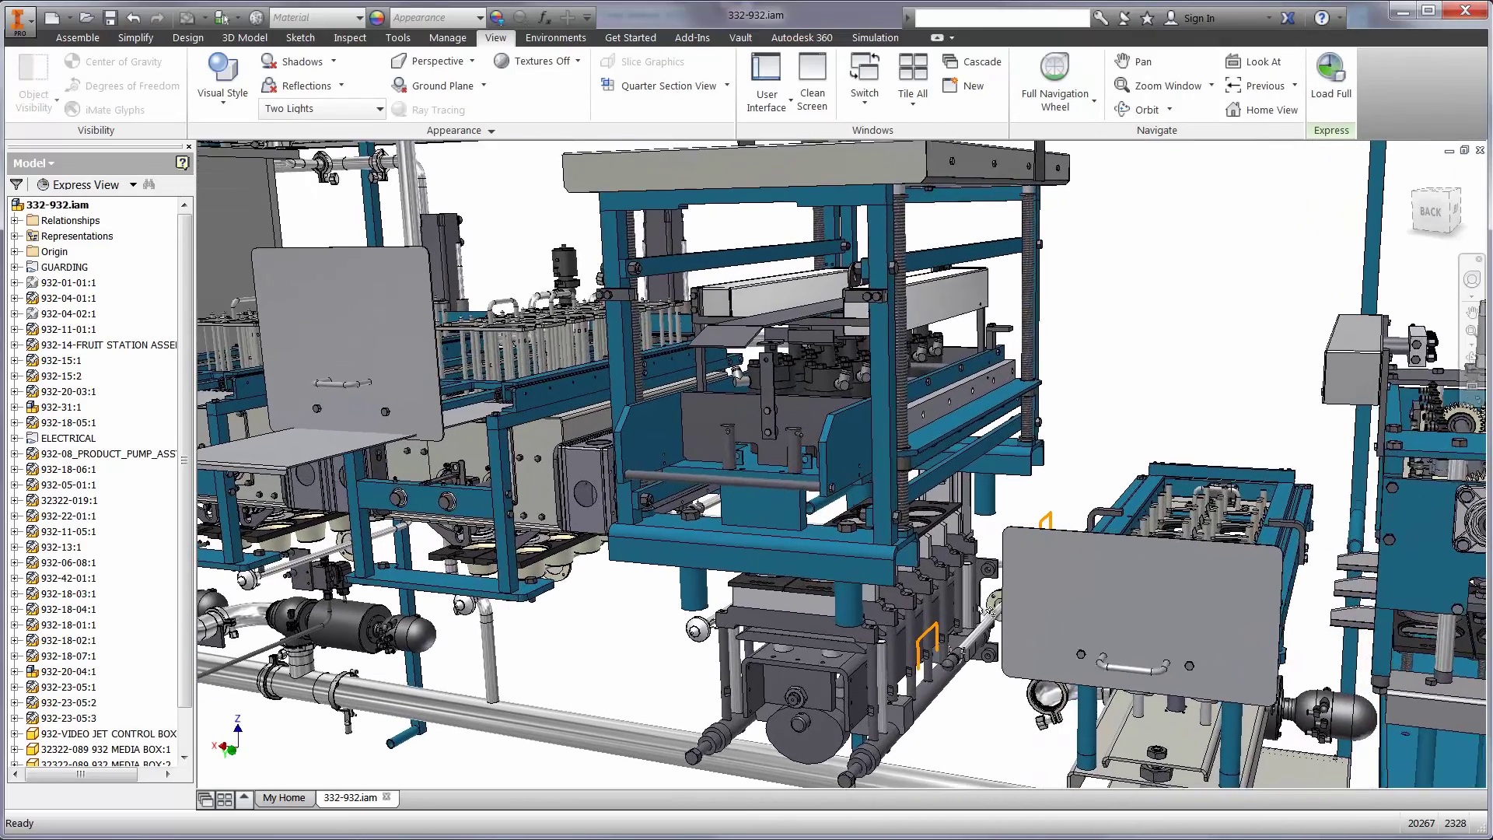
scroll(980, 612, down, 4)
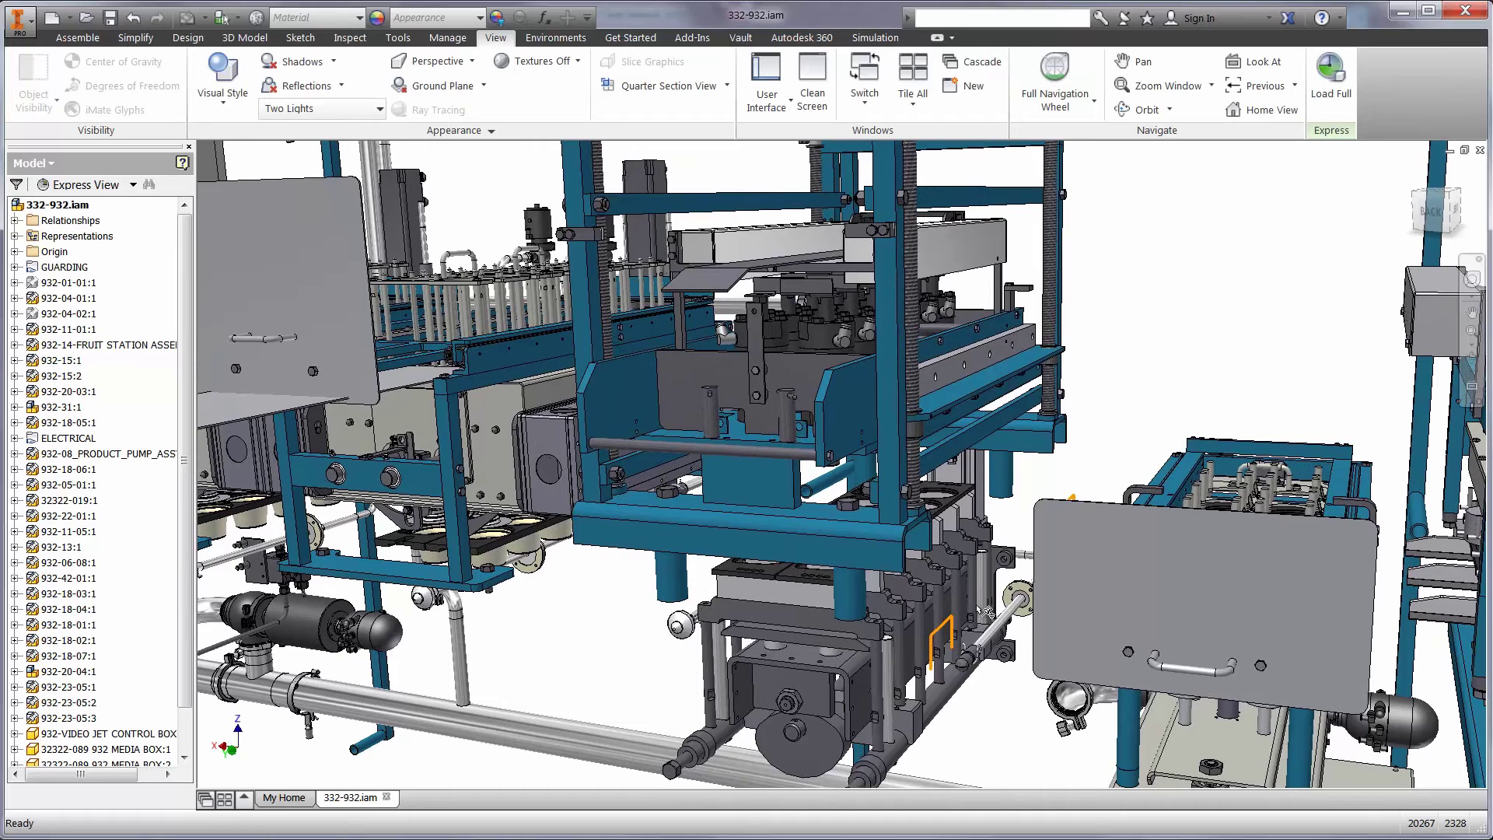
click(943, 623)
Open the 932-11-05 subassembly in its own document and fit it in view
right_click(935, 623)
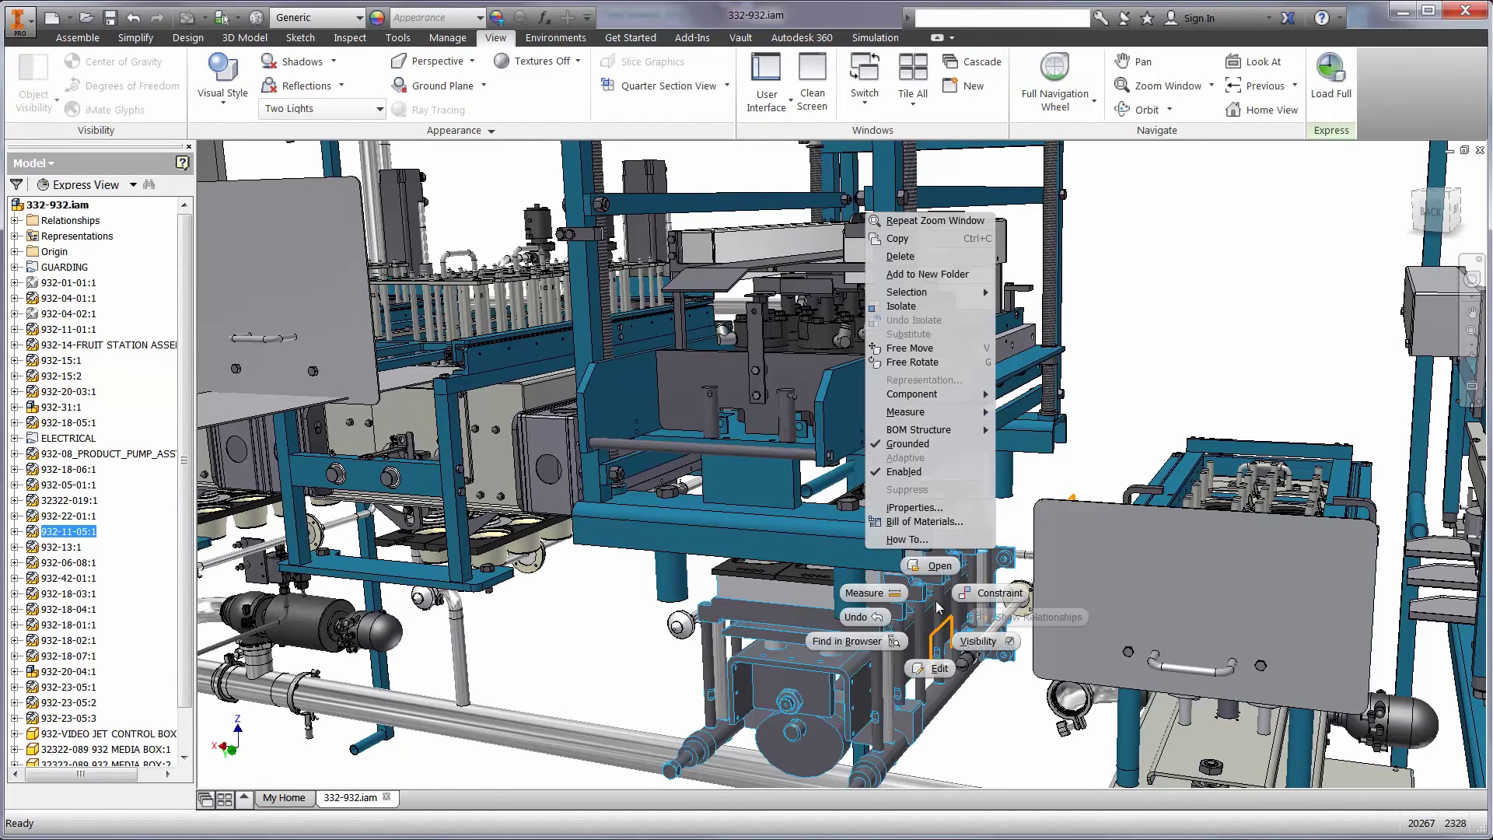
click(941, 571)
key(Home)
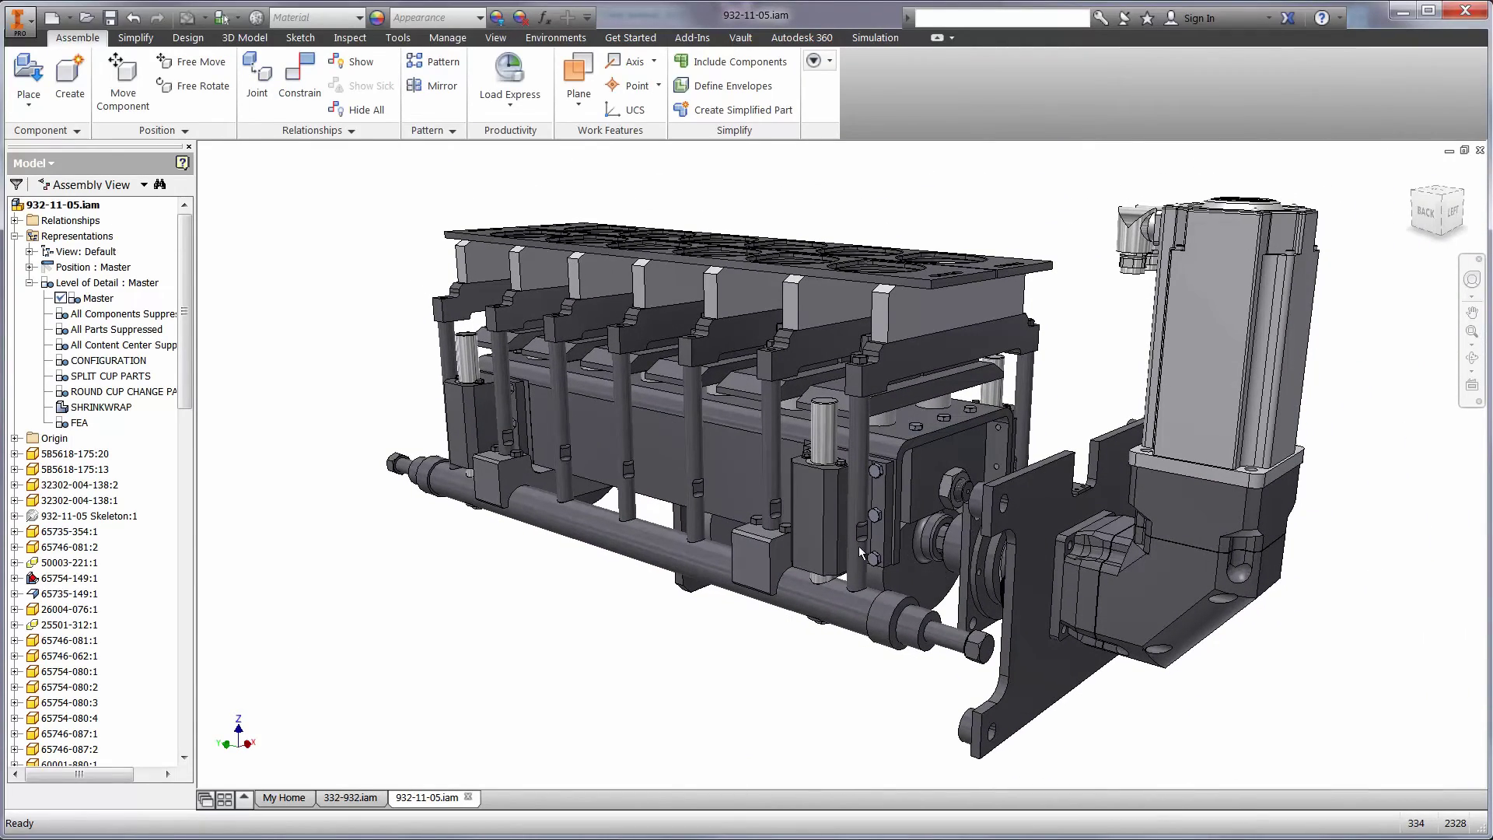
Activate the FEA level of detail and launch the model in Simulation Mechanical
double_click(78, 423)
key(Home)
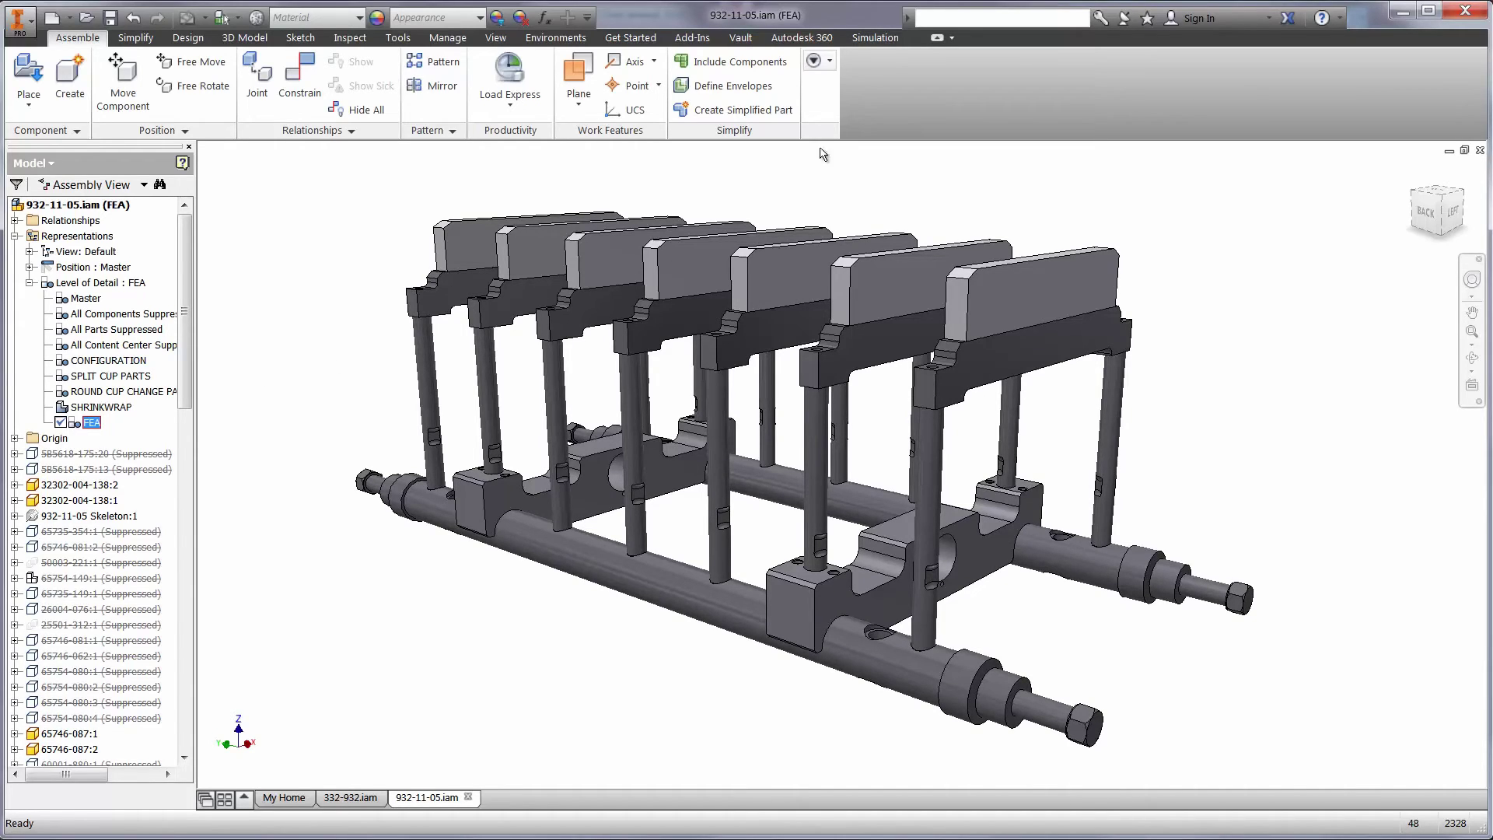
click(884, 38)
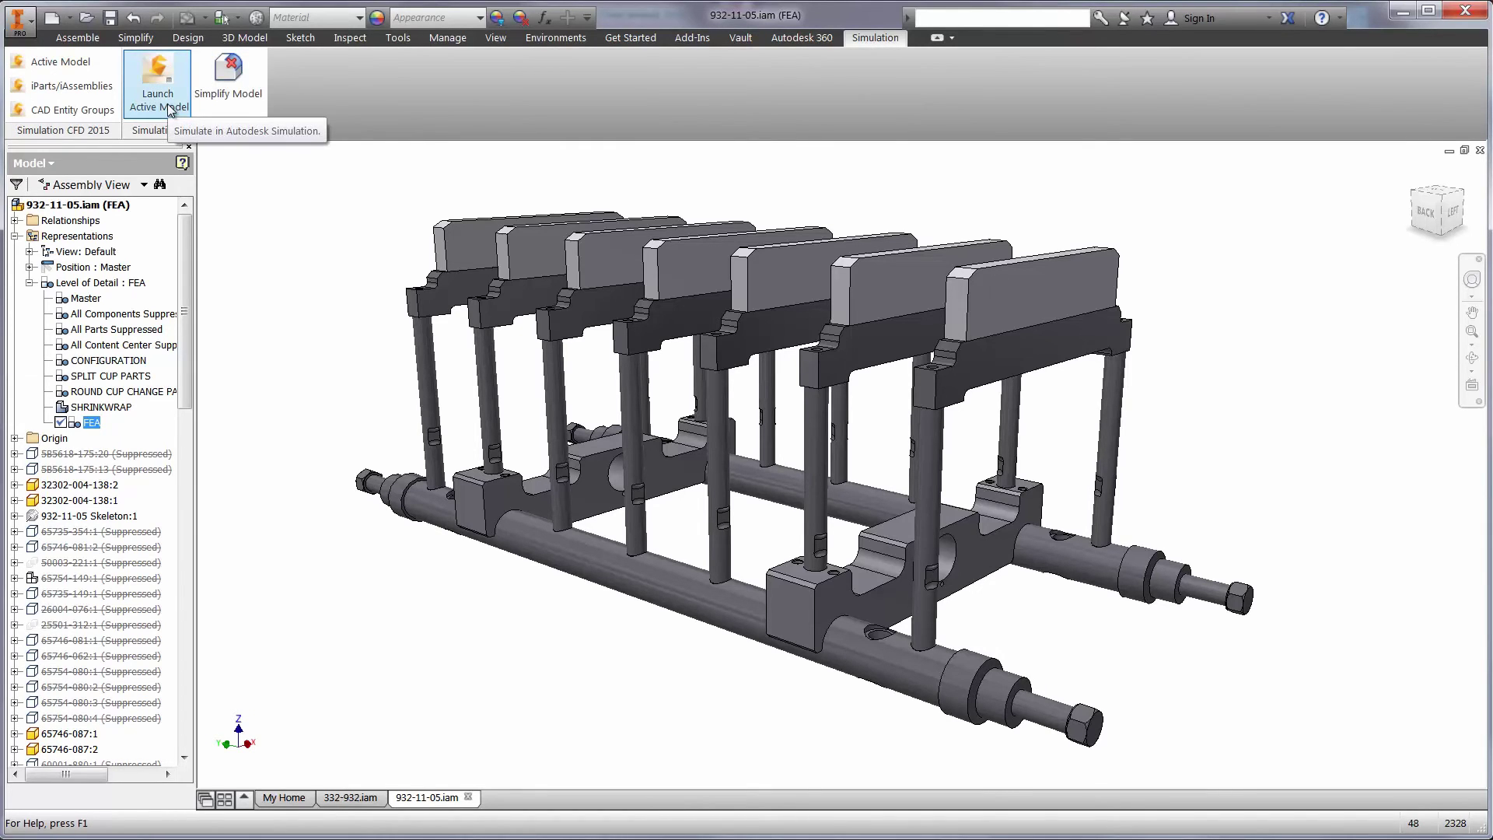
click(171, 109)
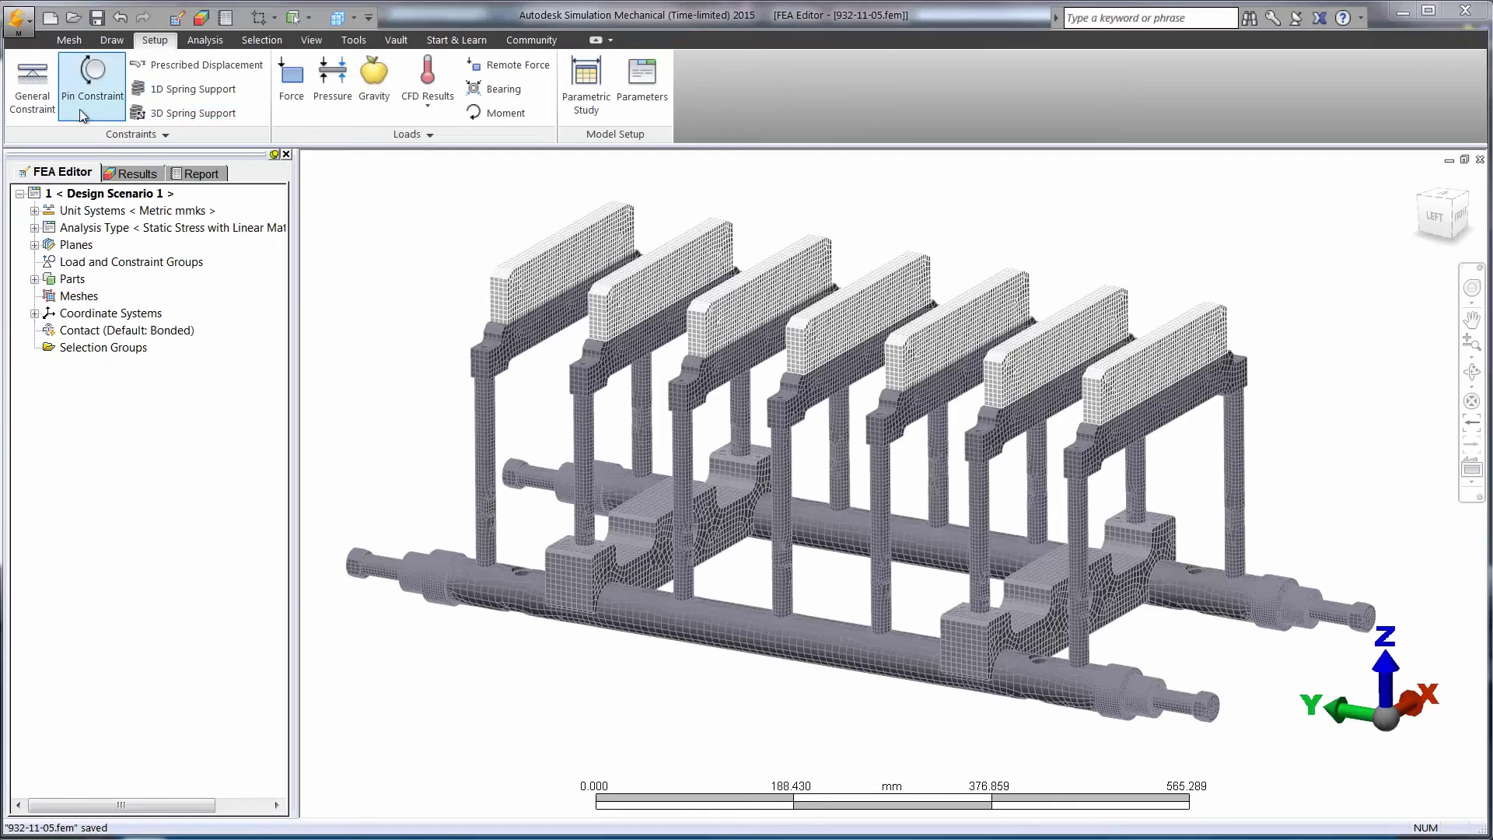
Apply a fixed constraint to the four shaft end faces
click(31, 86)
click(381, 567)
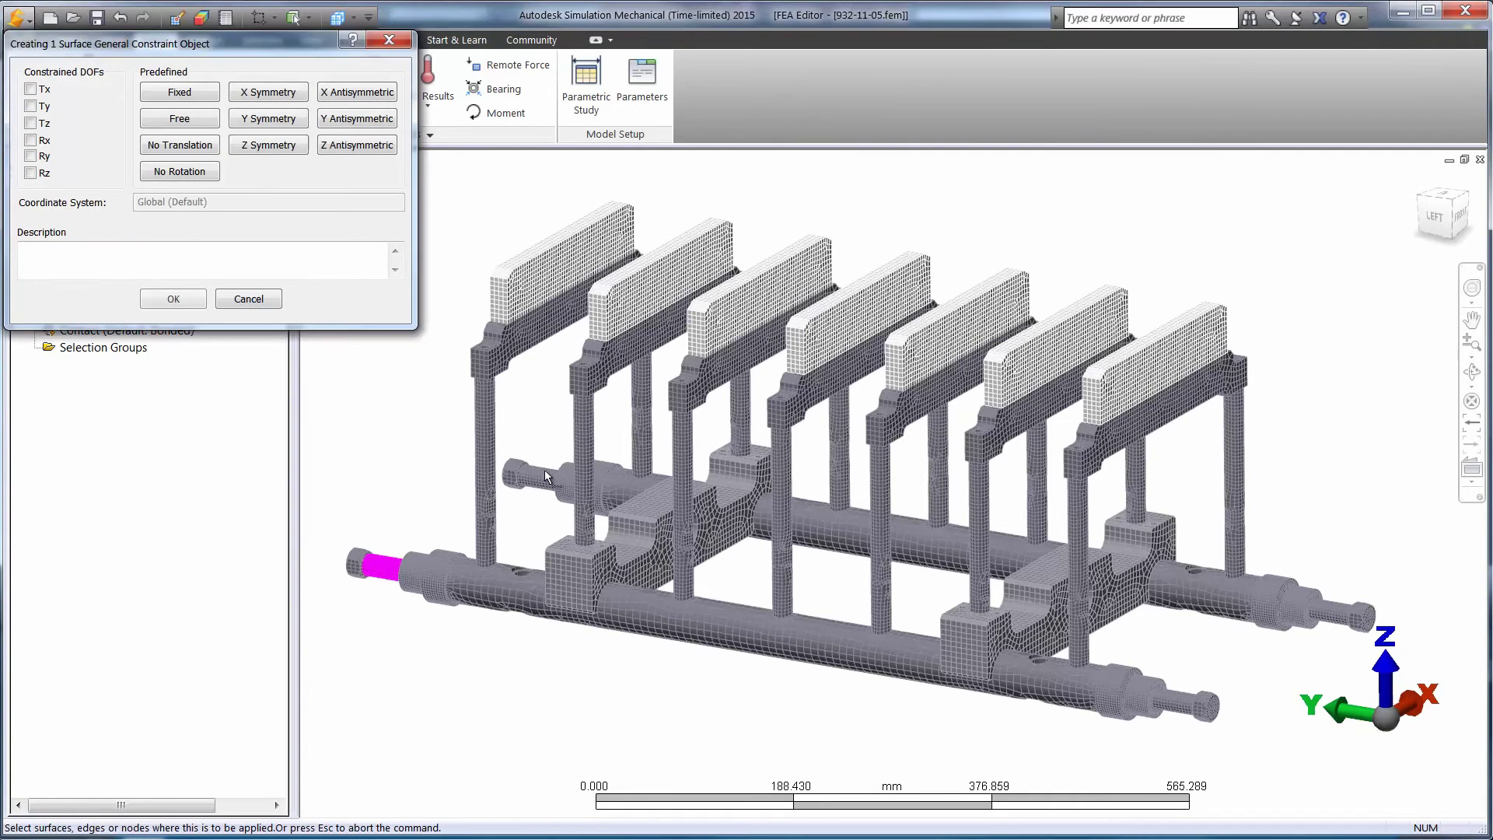
ctrl+click(536, 475)
ctrl+click(1333, 611)
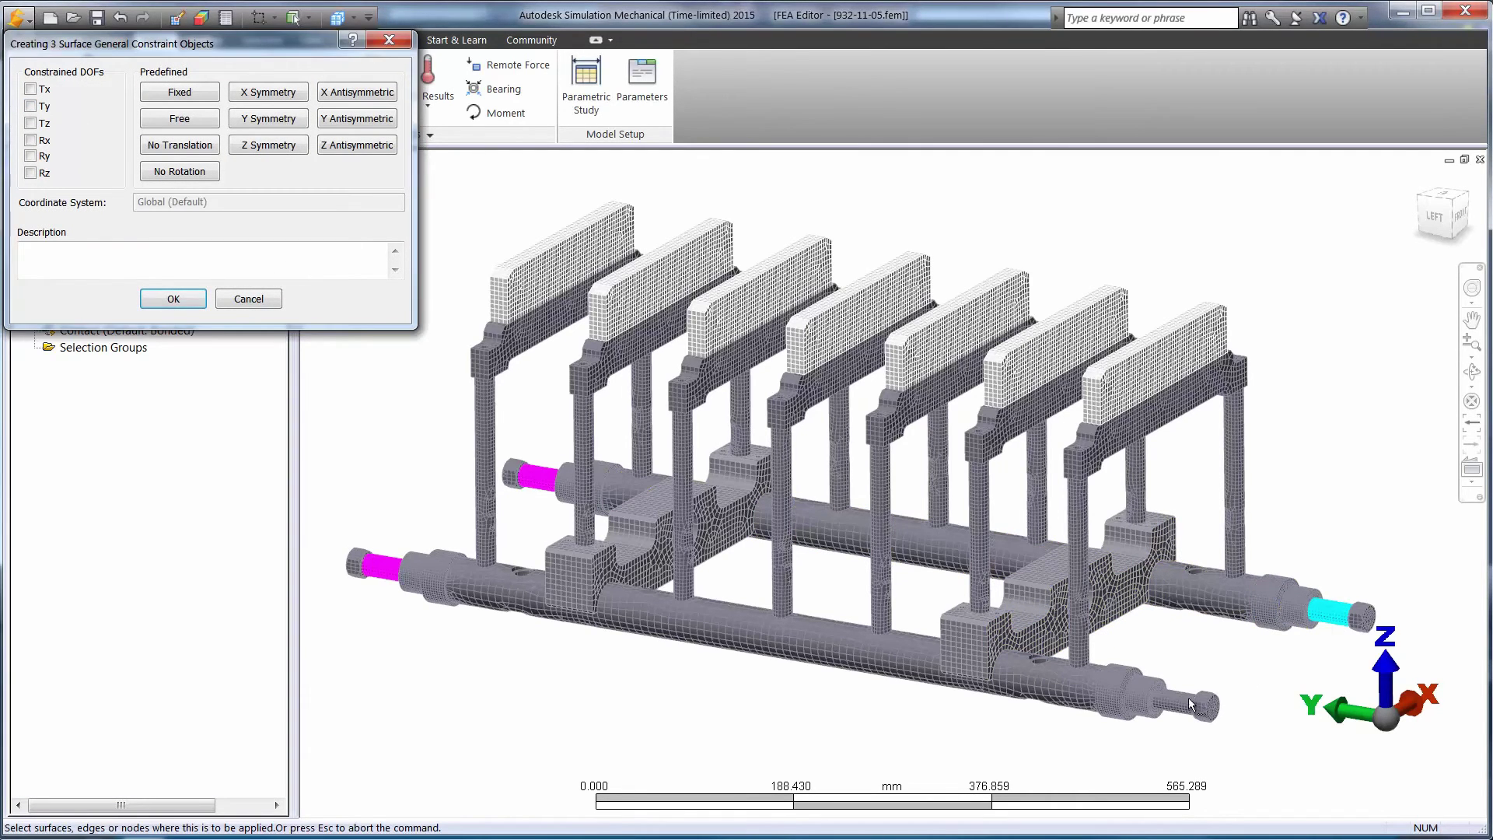
ctrl+click(1178, 700)
click(201, 96)
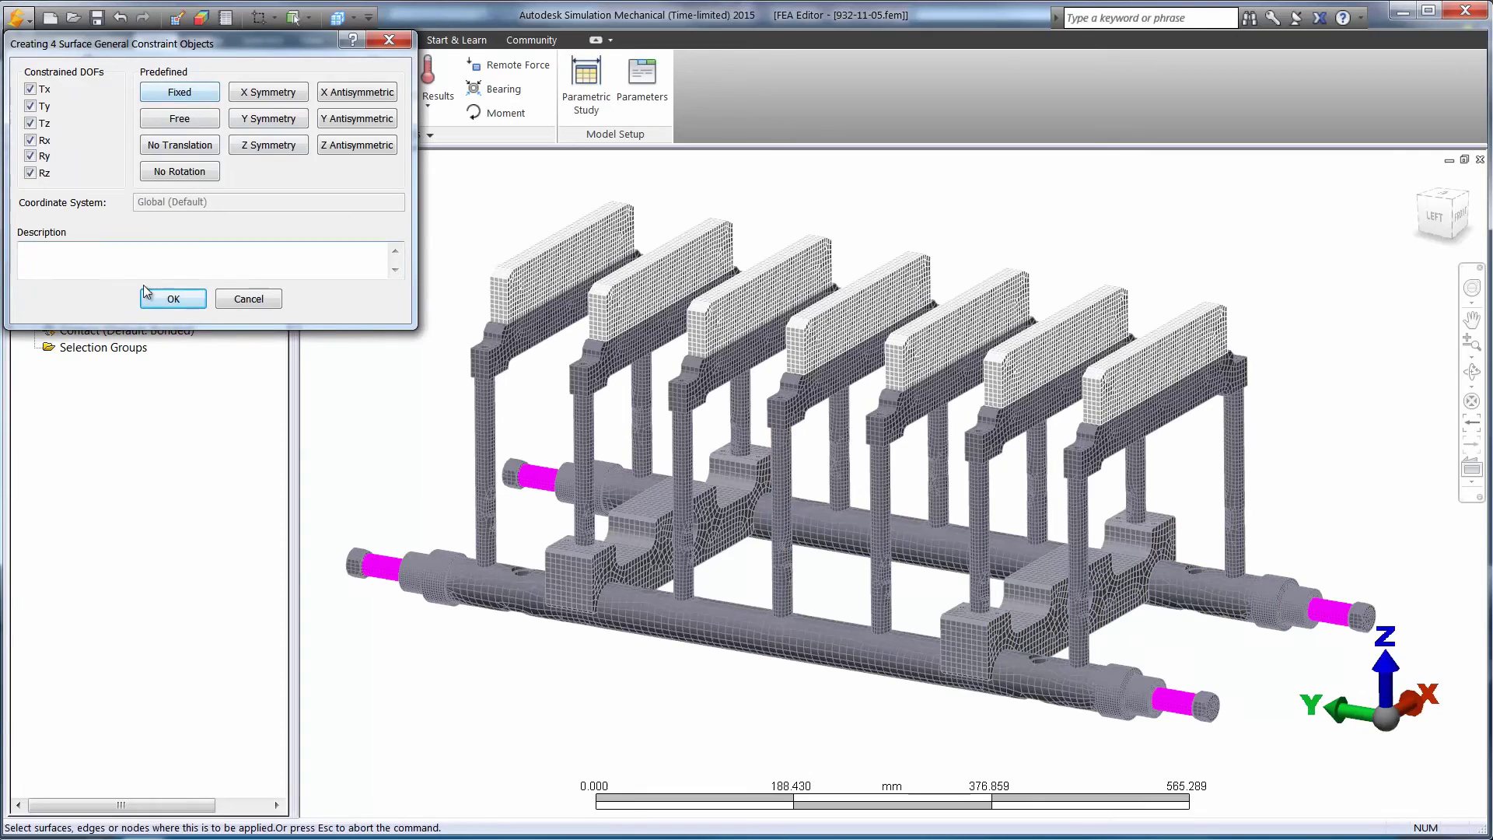
click(159, 301)
Apply a 450 N surface force to the seven top faces and run the stress simulation
click(291, 73)
click(554, 238)
ctrl+click(685, 246)
ctrl+click(769, 260)
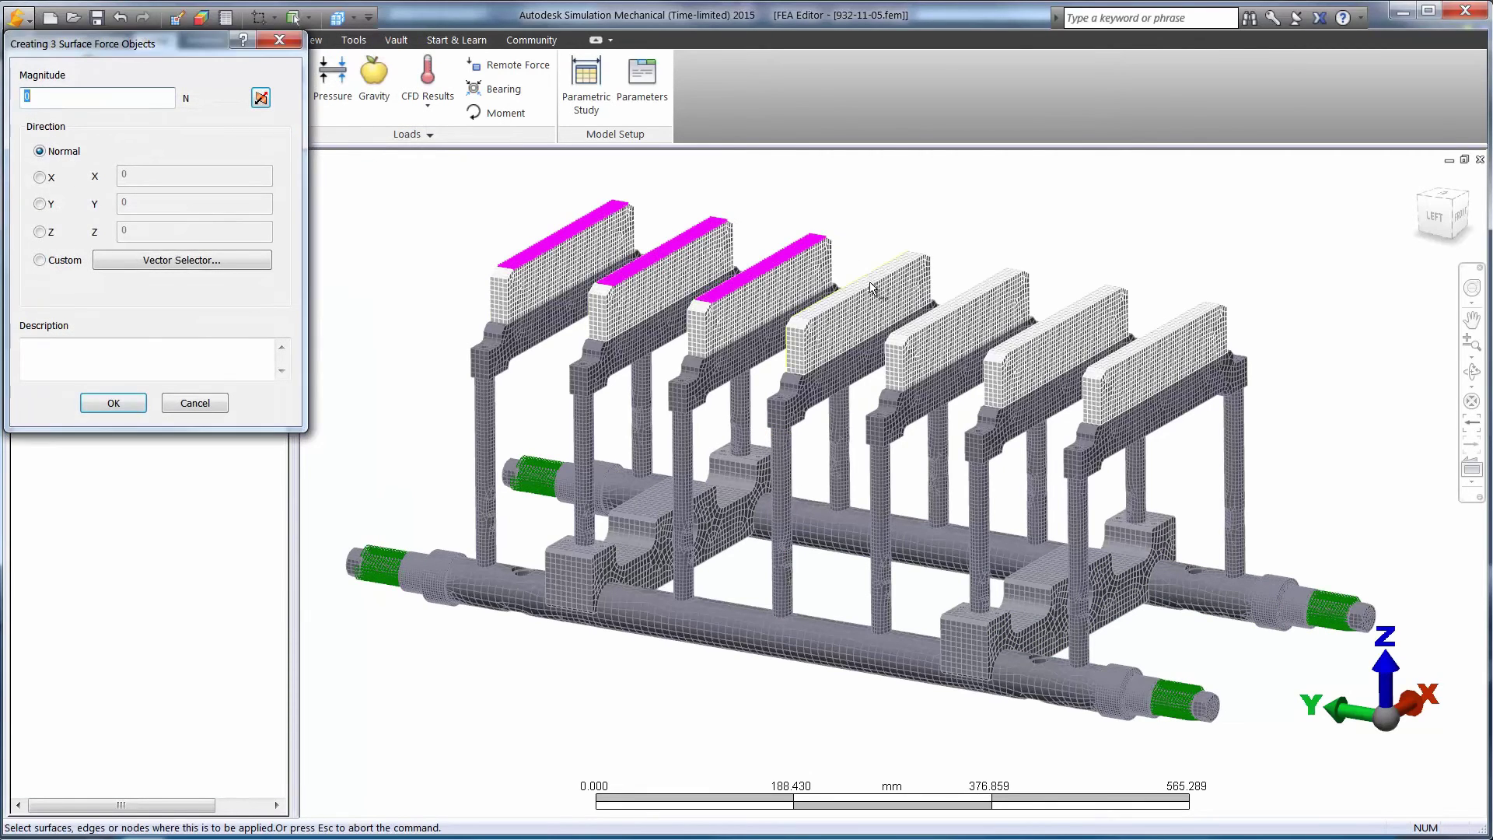
ctrl+click(875, 280)
ctrl+click(973, 298)
ctrl+click(1065, 318)
ctrl+click(1154, 339)
click(109, 102)
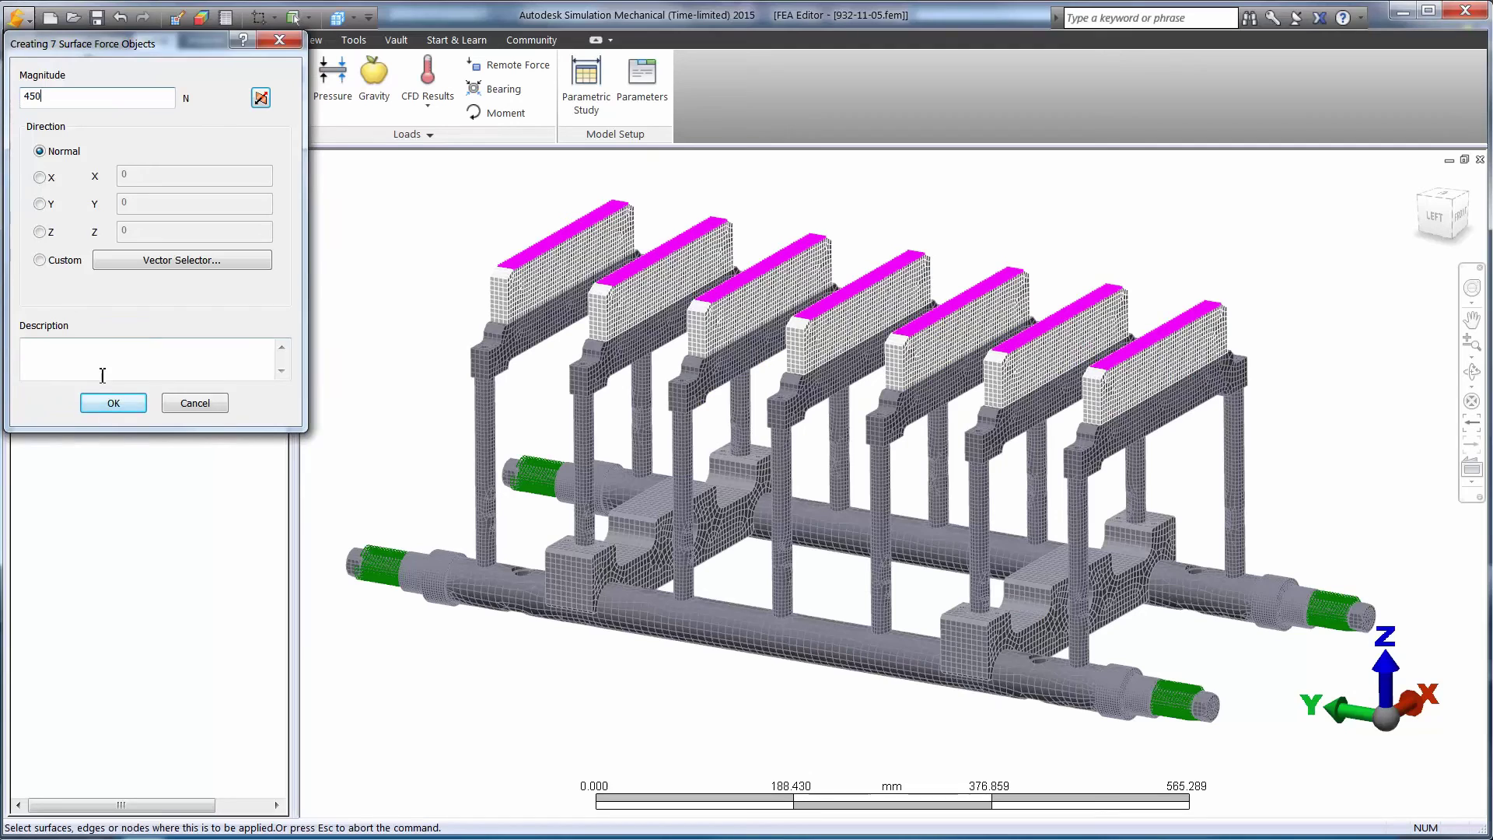
click(113, 404)
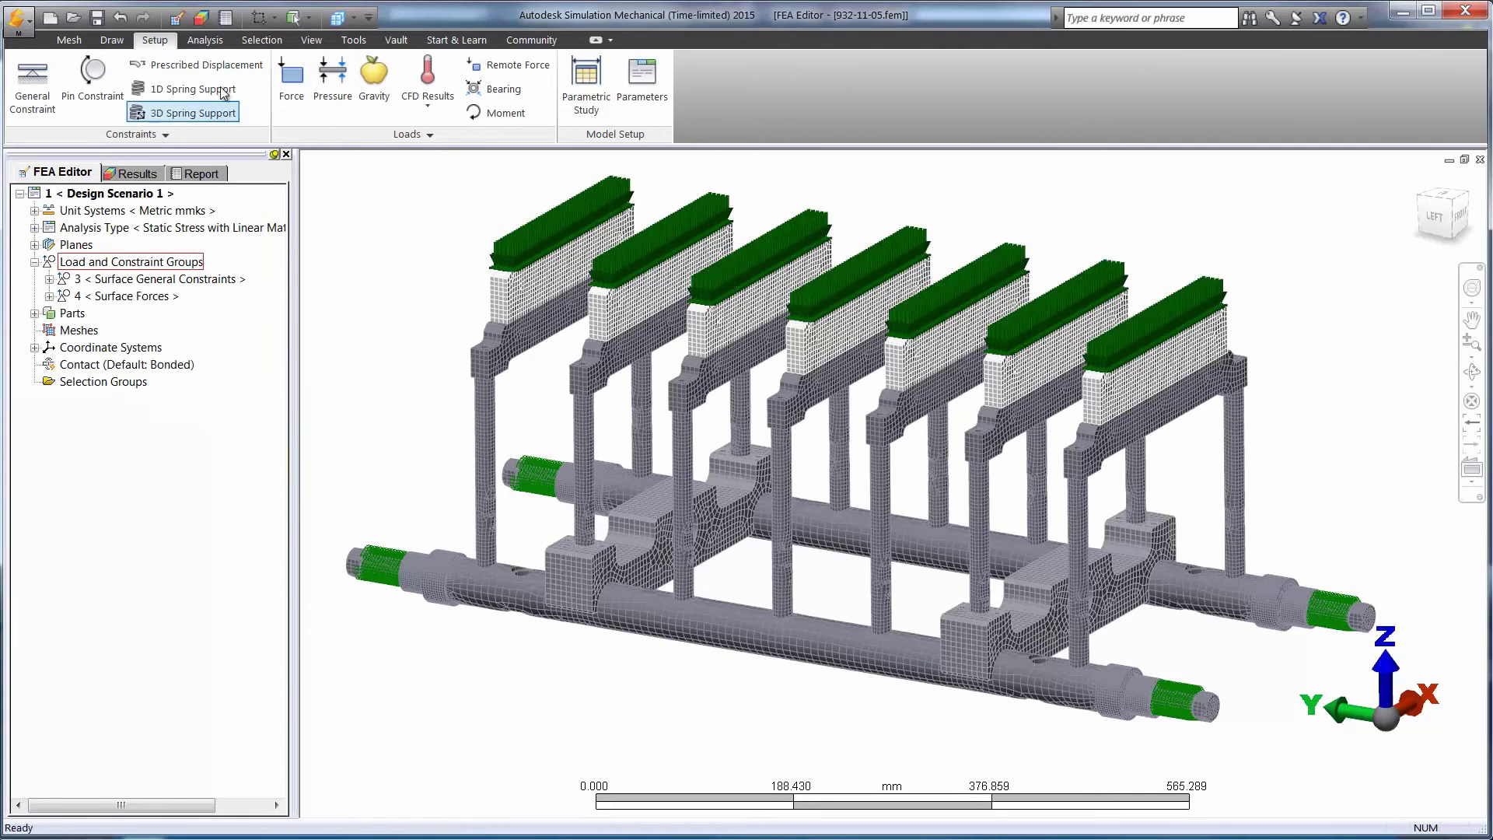
click(204, 41)
click(35, 85)
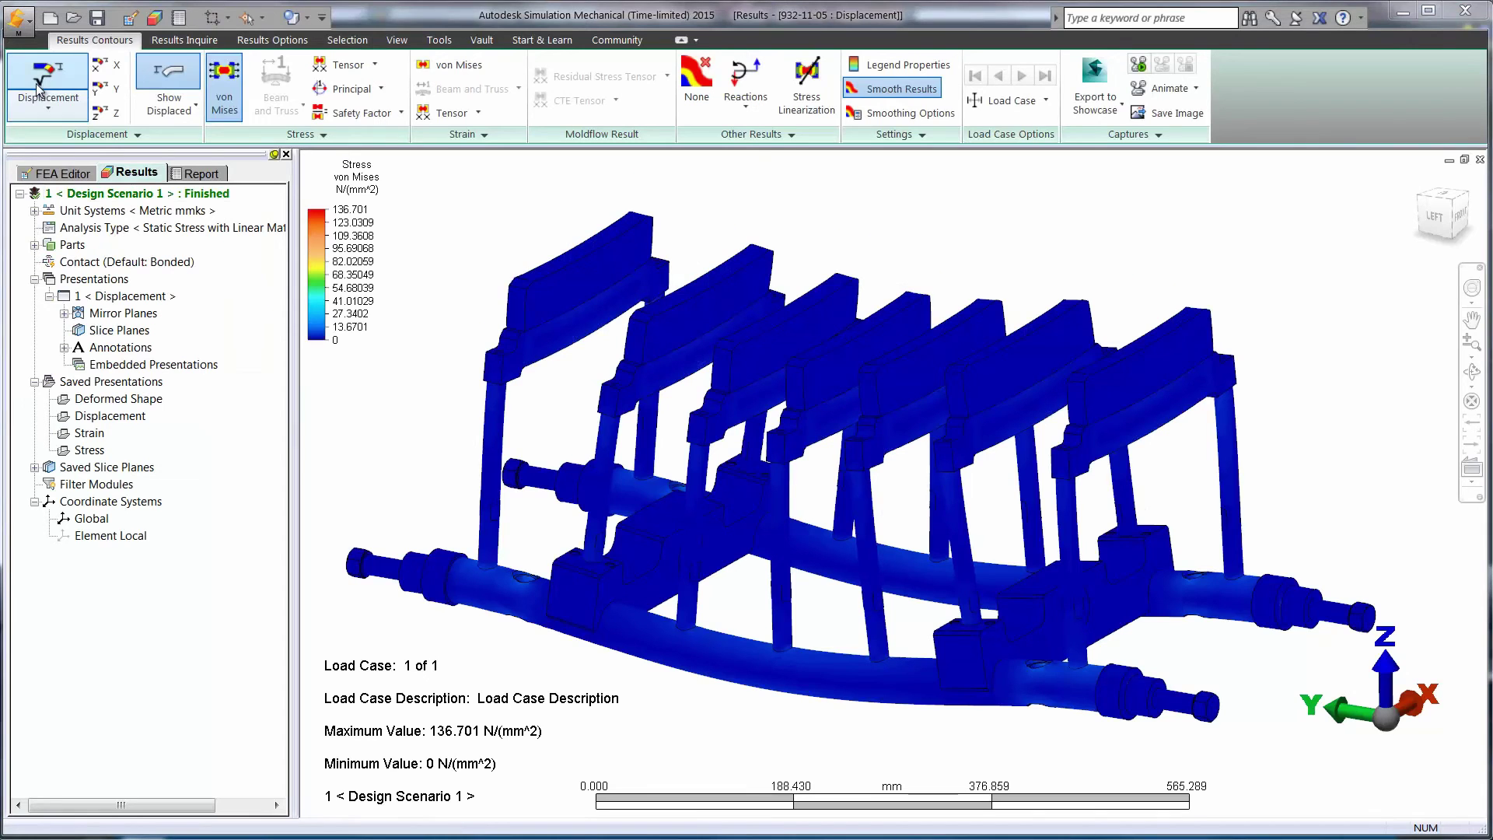
Set the stress legend's manual upper limit to 10 N/mm², then return to the FEA Editor
click(890, 65)
click(729, 264)
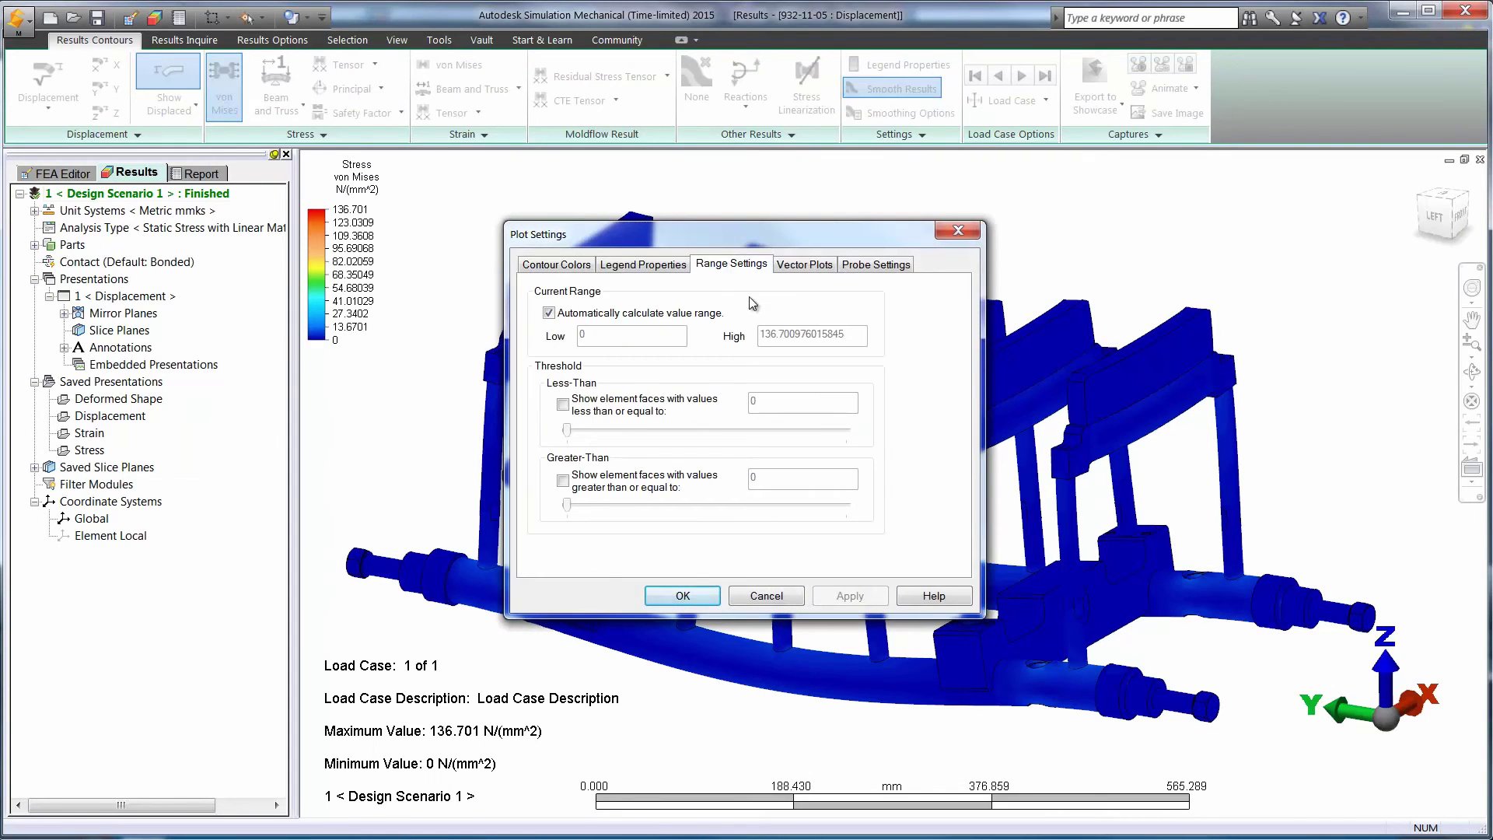
click(677, 315)
double_click(853, 333)
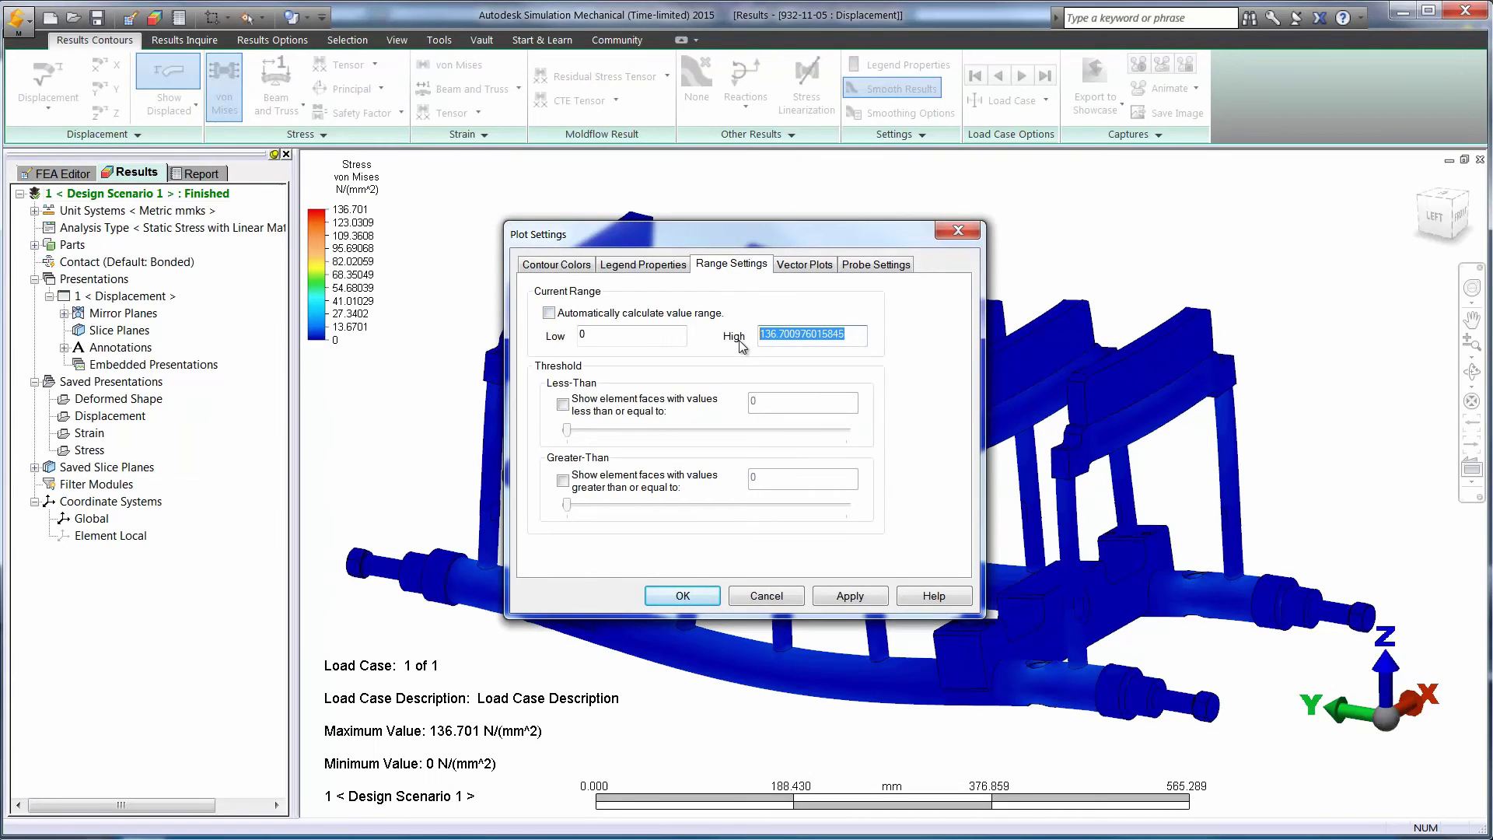
text(10)
key(Return)
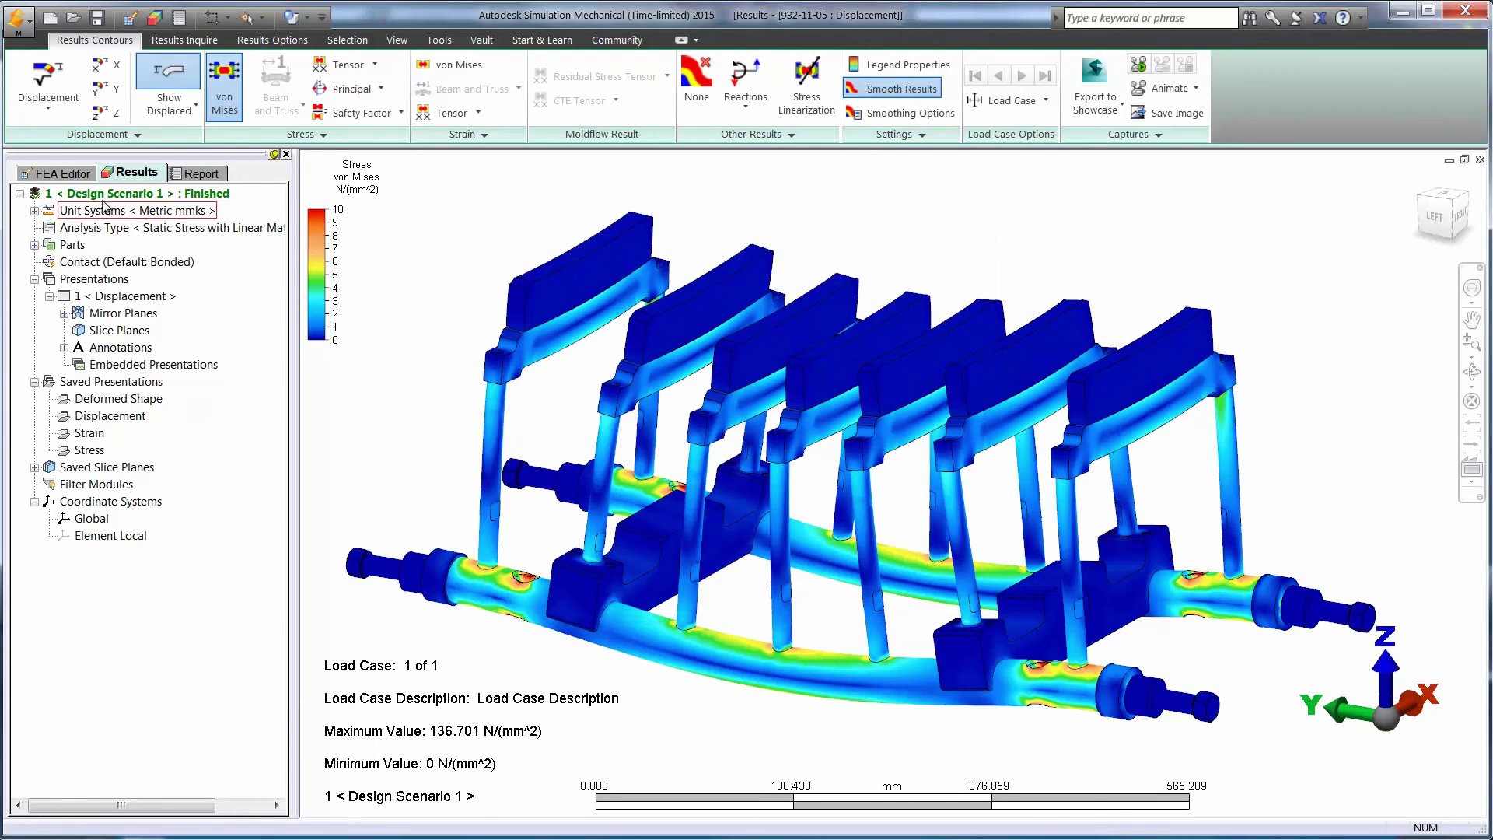
click(69, 173)
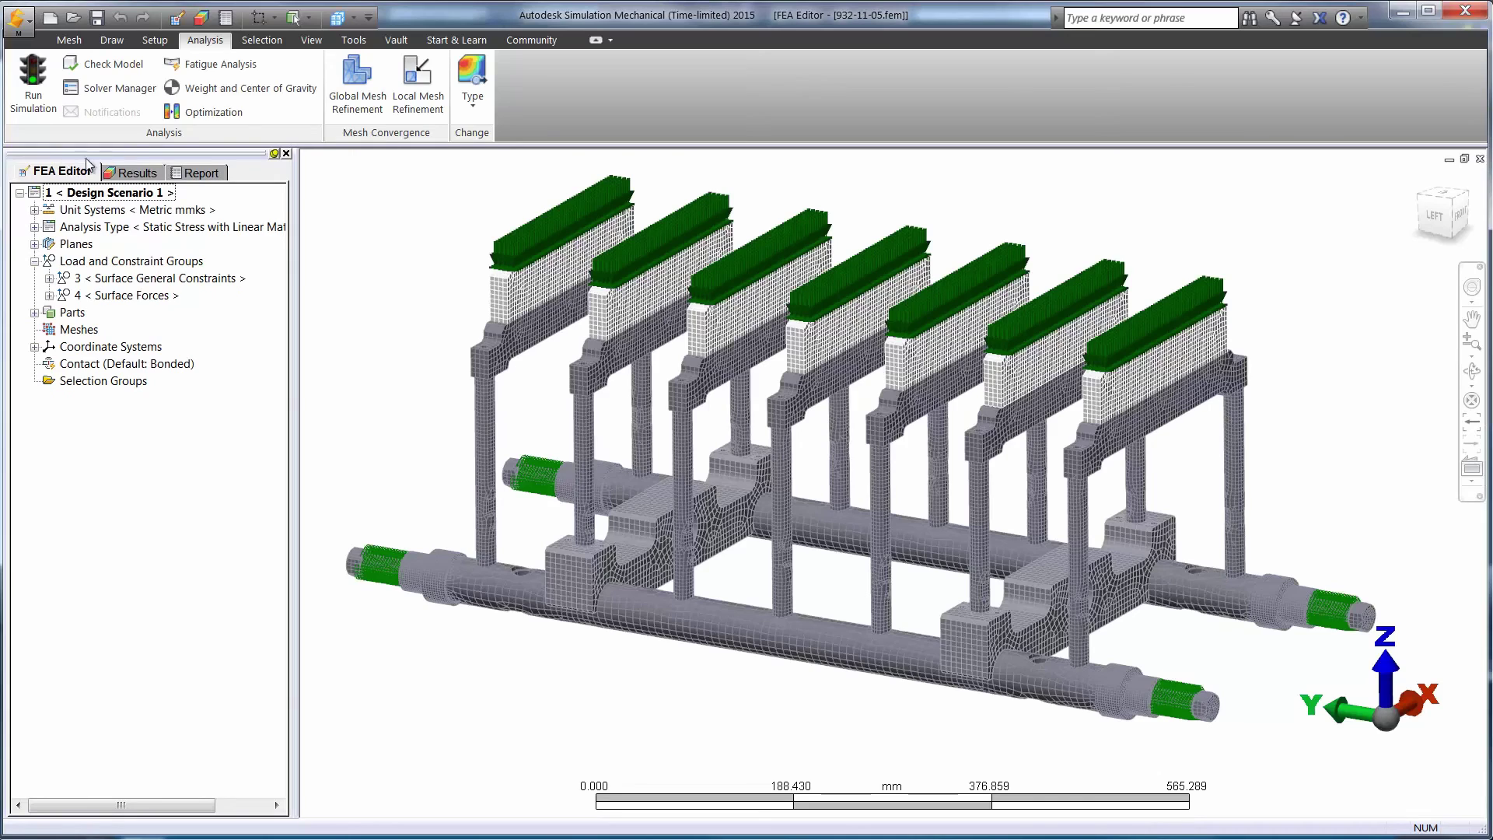
Start a stress-based (SN) fatigue analysis using SAE1020_107_HR from the Steel material database
click(208, 68)
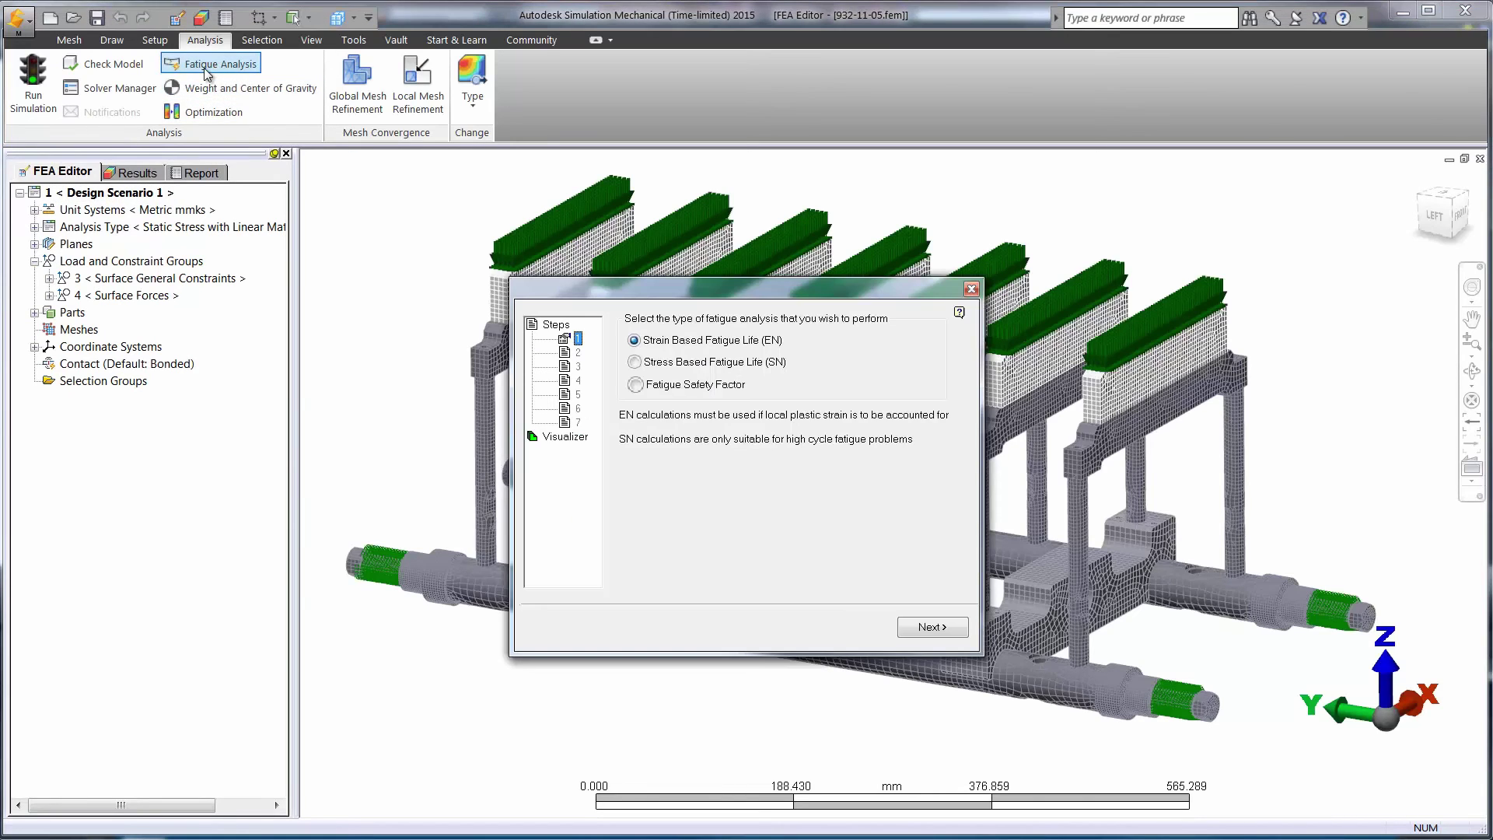
click(634, 362)
click(921, 630)
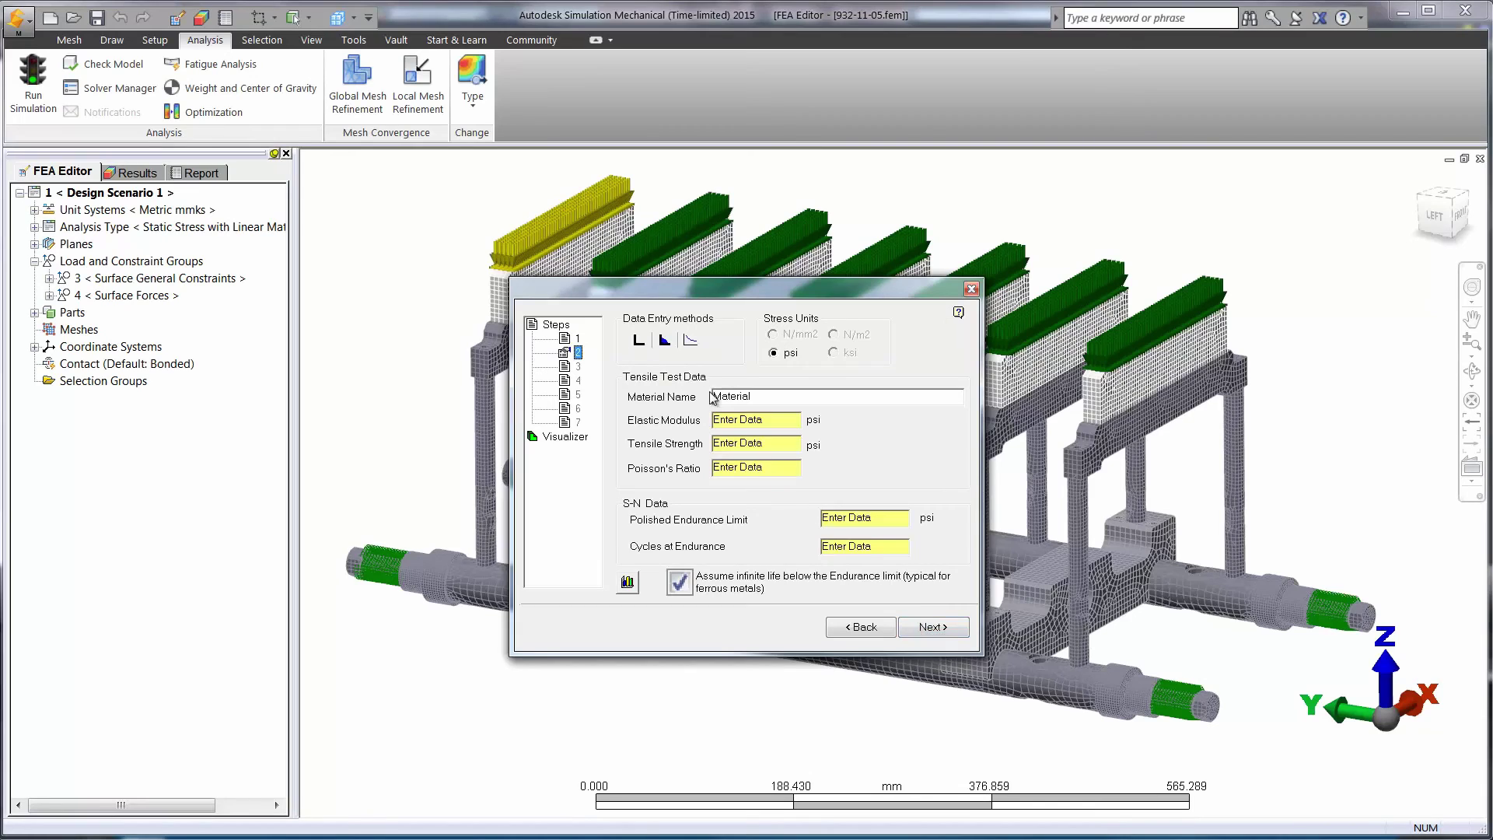
click(639, 340)
click(605, 356)
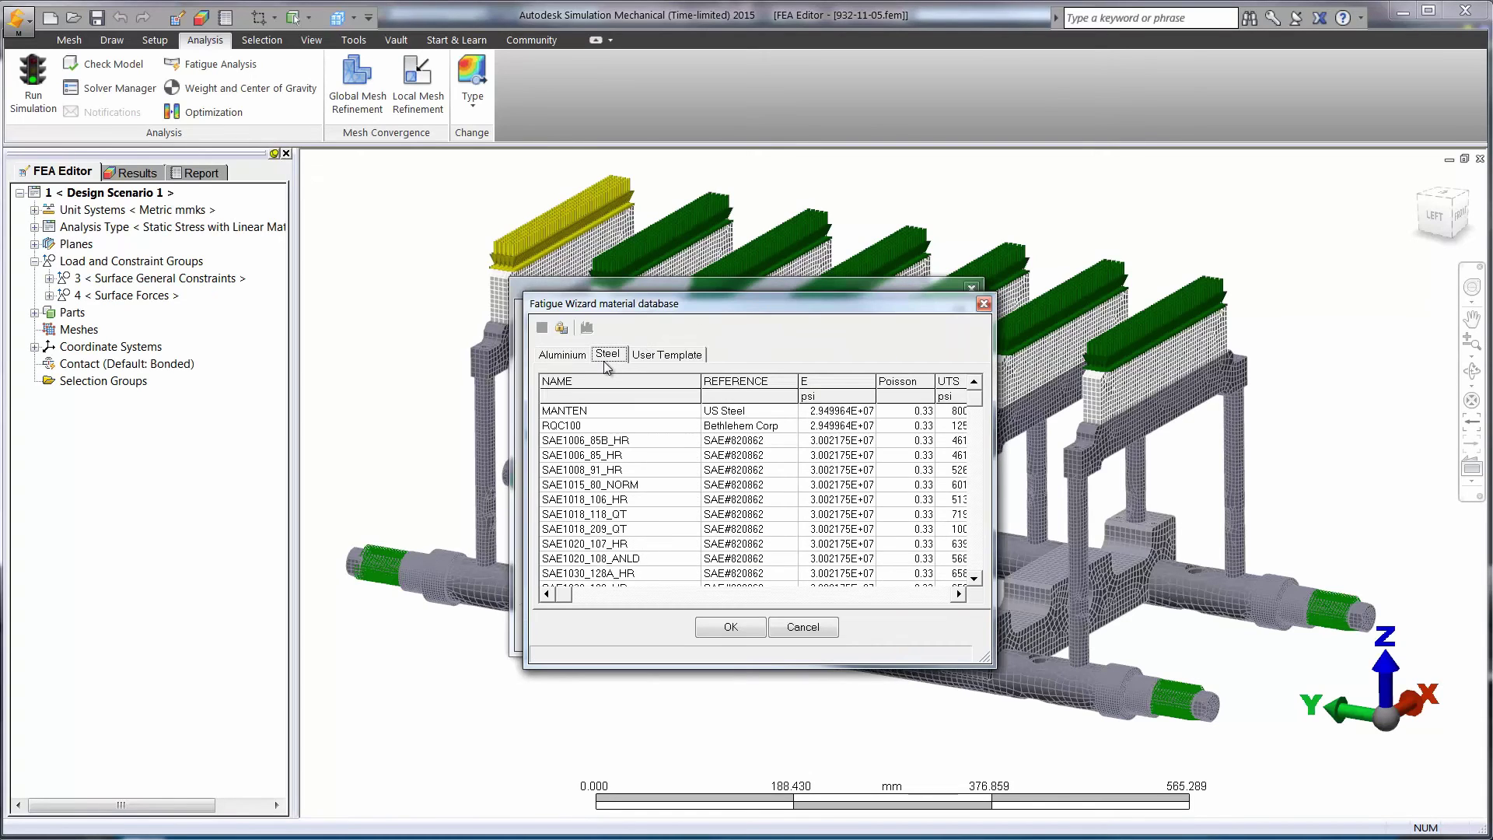
click(603, 544)
click(730, 627)
Toggle infinite life below endurance and apply a Machined surface finish modifier
click(688, 592)
click(930, 628)
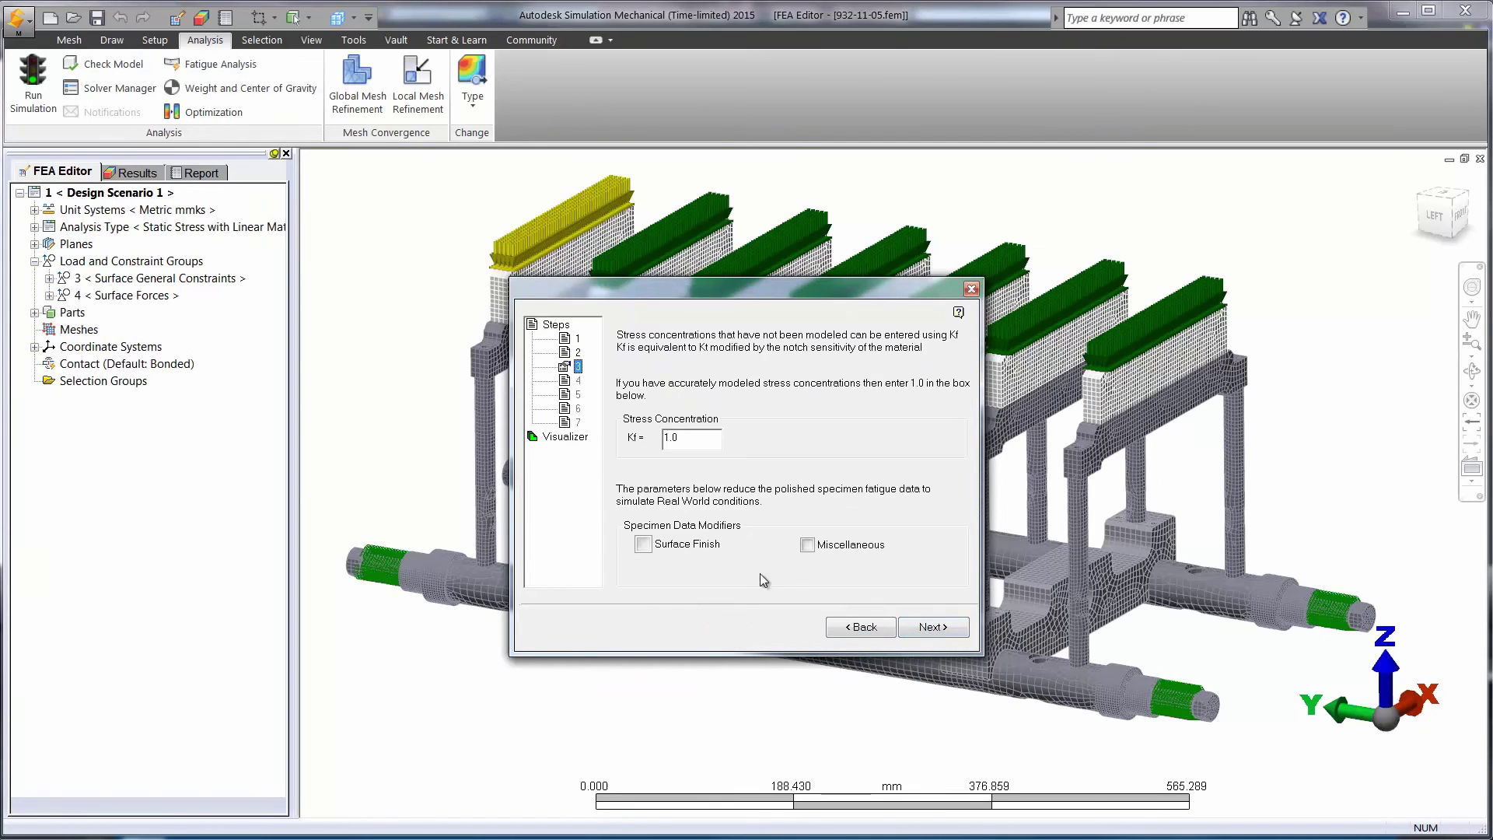
click(643, 544)
click(766, 363)
click(709, 405)
click(664, 486)
click(916, 628)
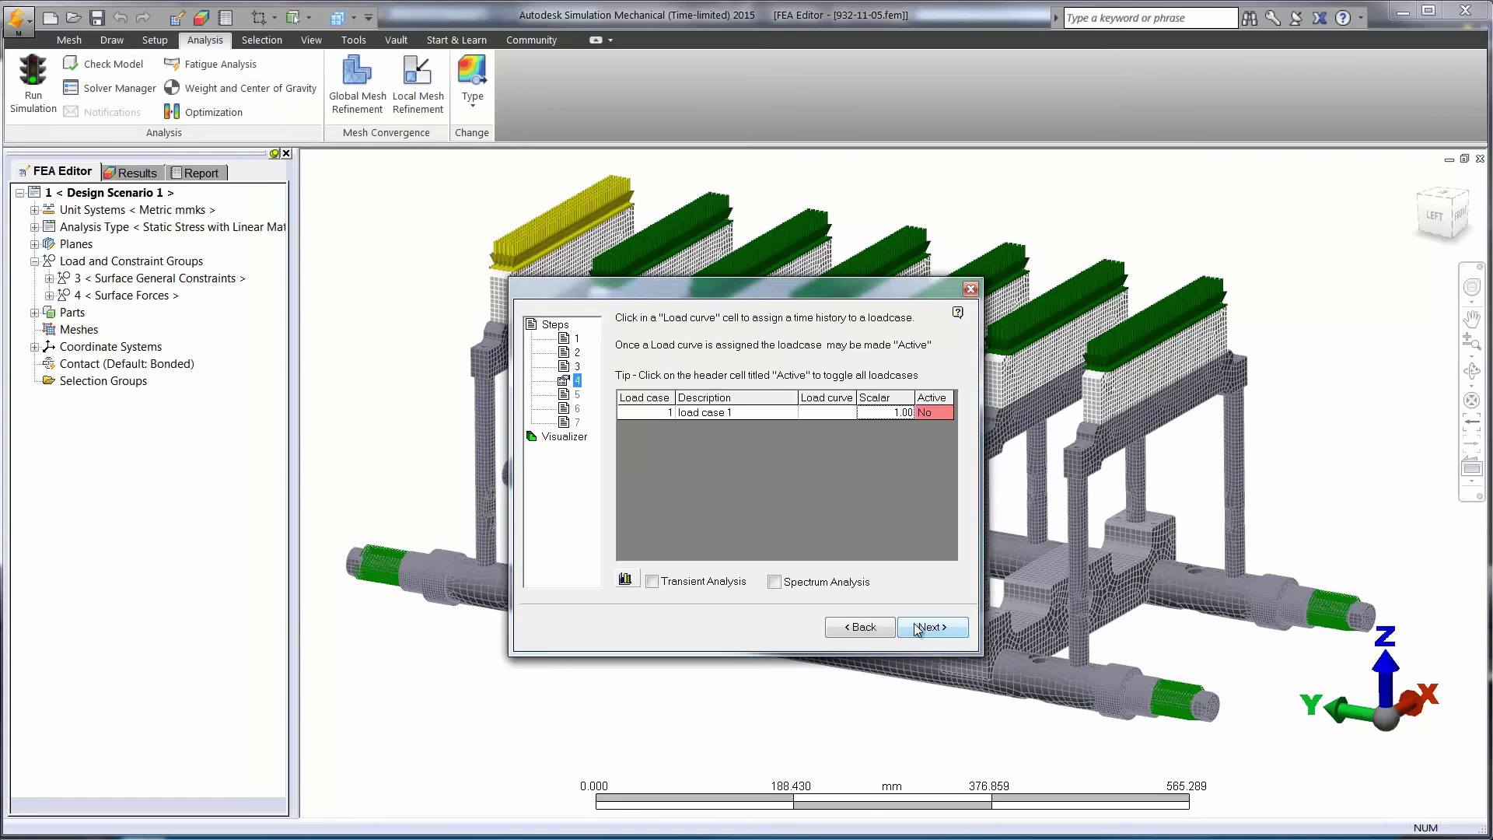
Open load case 1's time history and insert two blank rows in the table
click(819, 412)
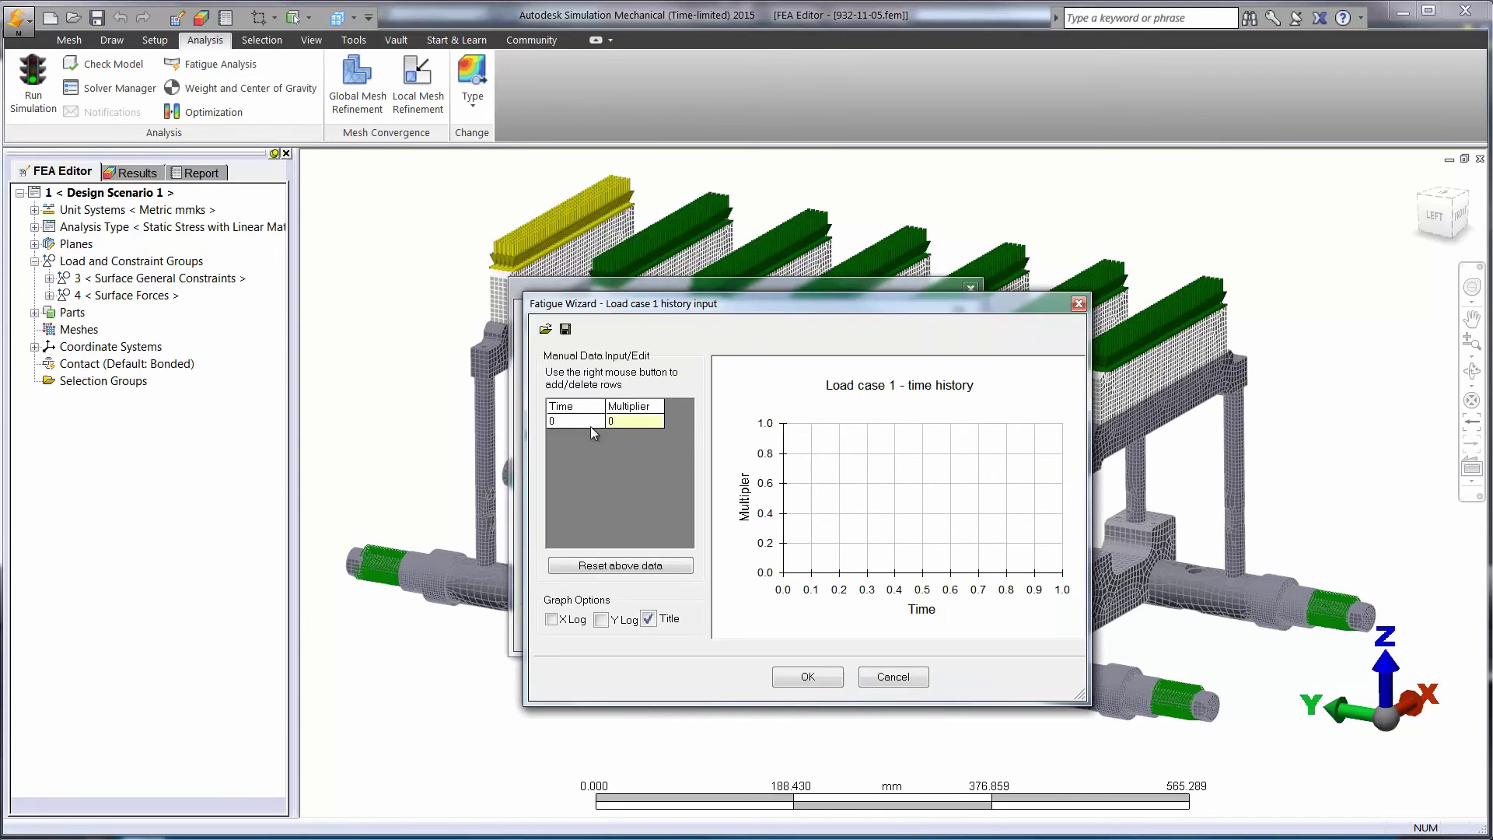
right_click(554, 449)
click(579, 458)
right_click(564, 455)
click(589, 466)
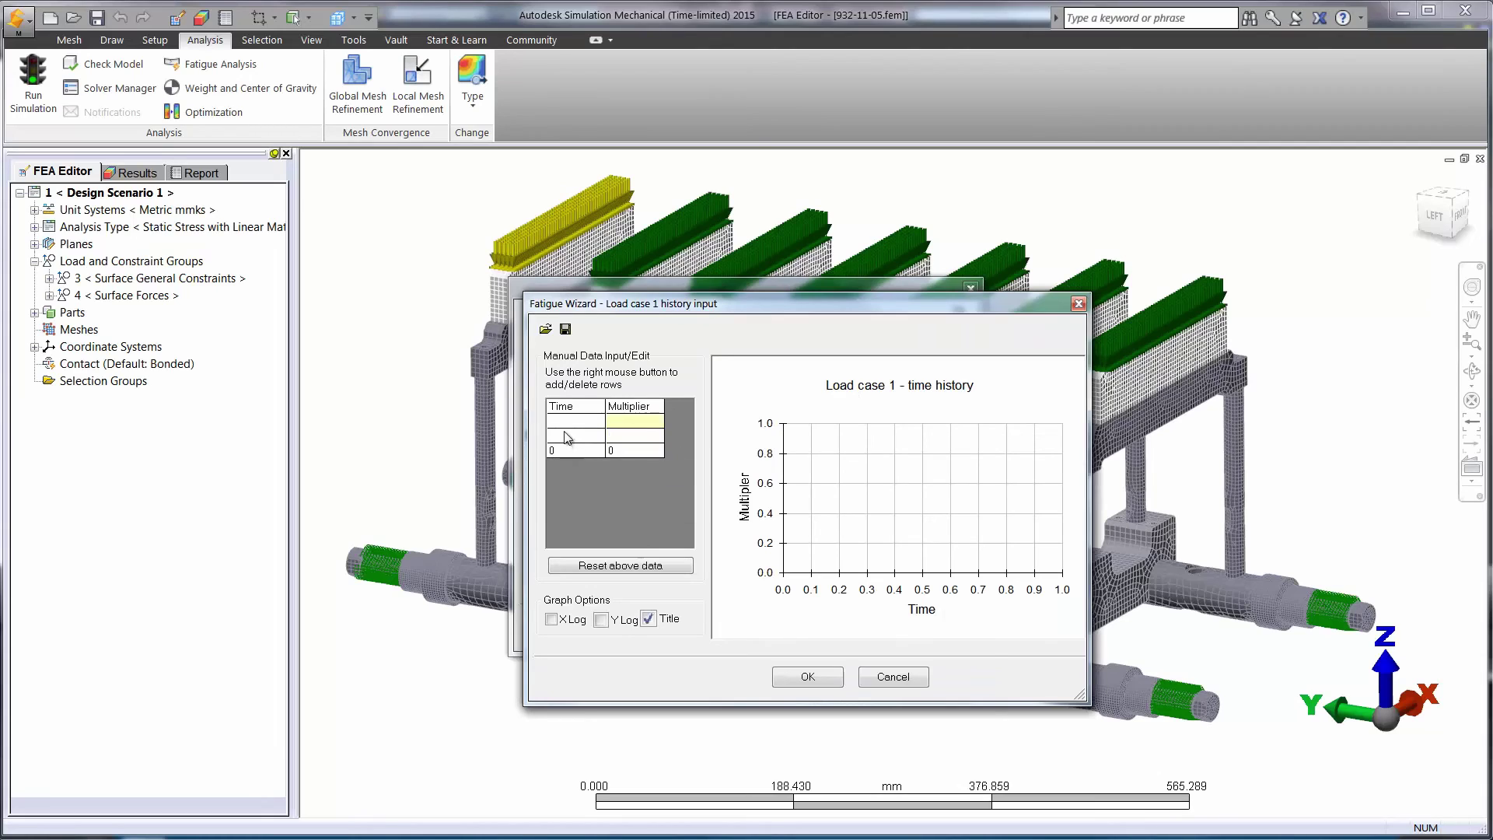
Enter the triangular load history with times 0, 1, 2 and multipliers 0, 1, then accept it
text(0)
key(Return)
text(1)
key(Return)
text(2)
click(620, 421)
text(0)
key(Return)
text(1)
key(Return)
click(790, 674)
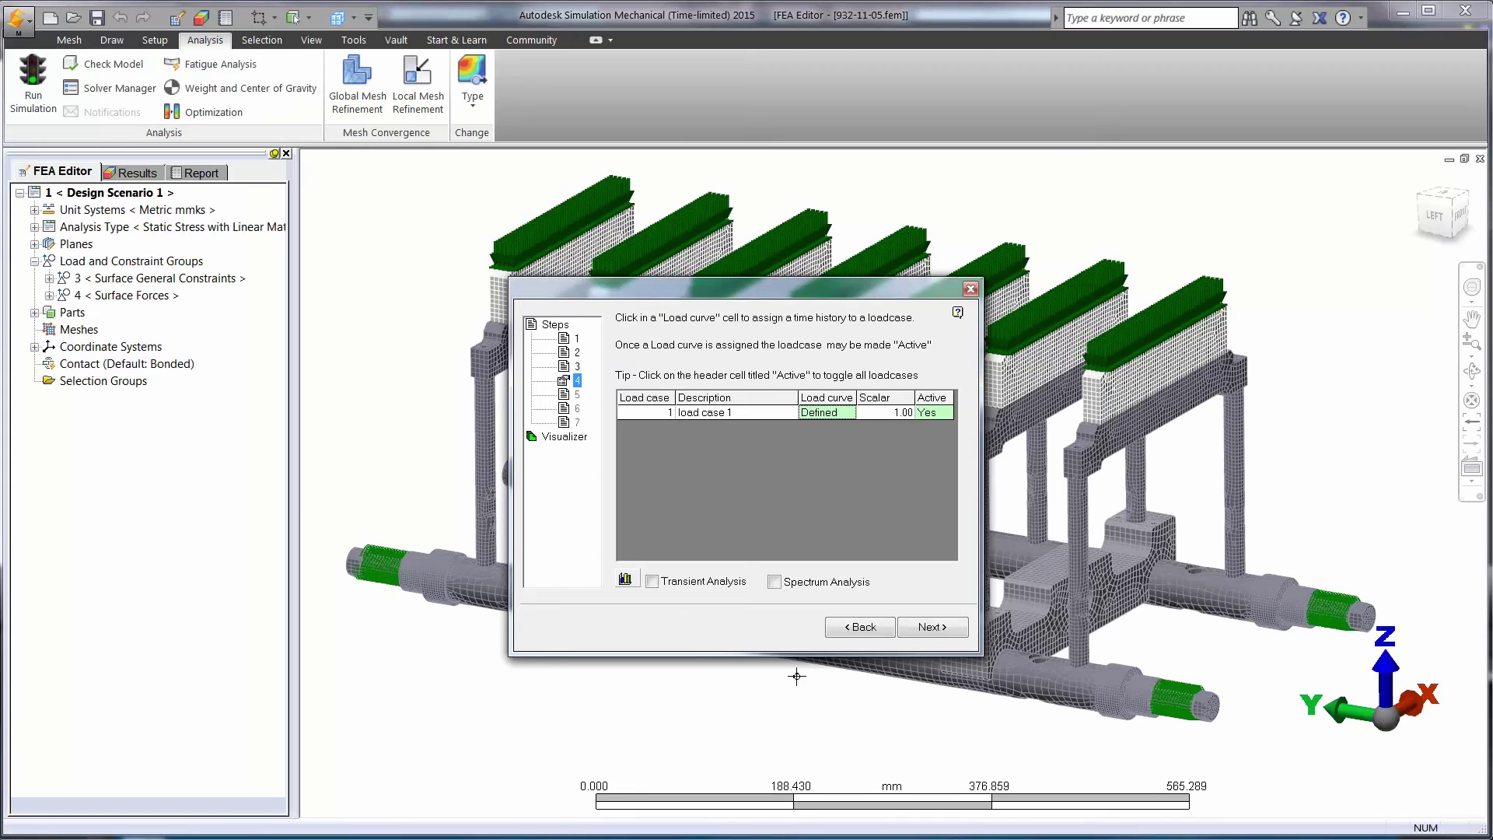
Set the desired life to 1000000 cycles, run the fatigue calculation and finish the wizard
click(913, 627)
click(856, 513)
click(810, 558)
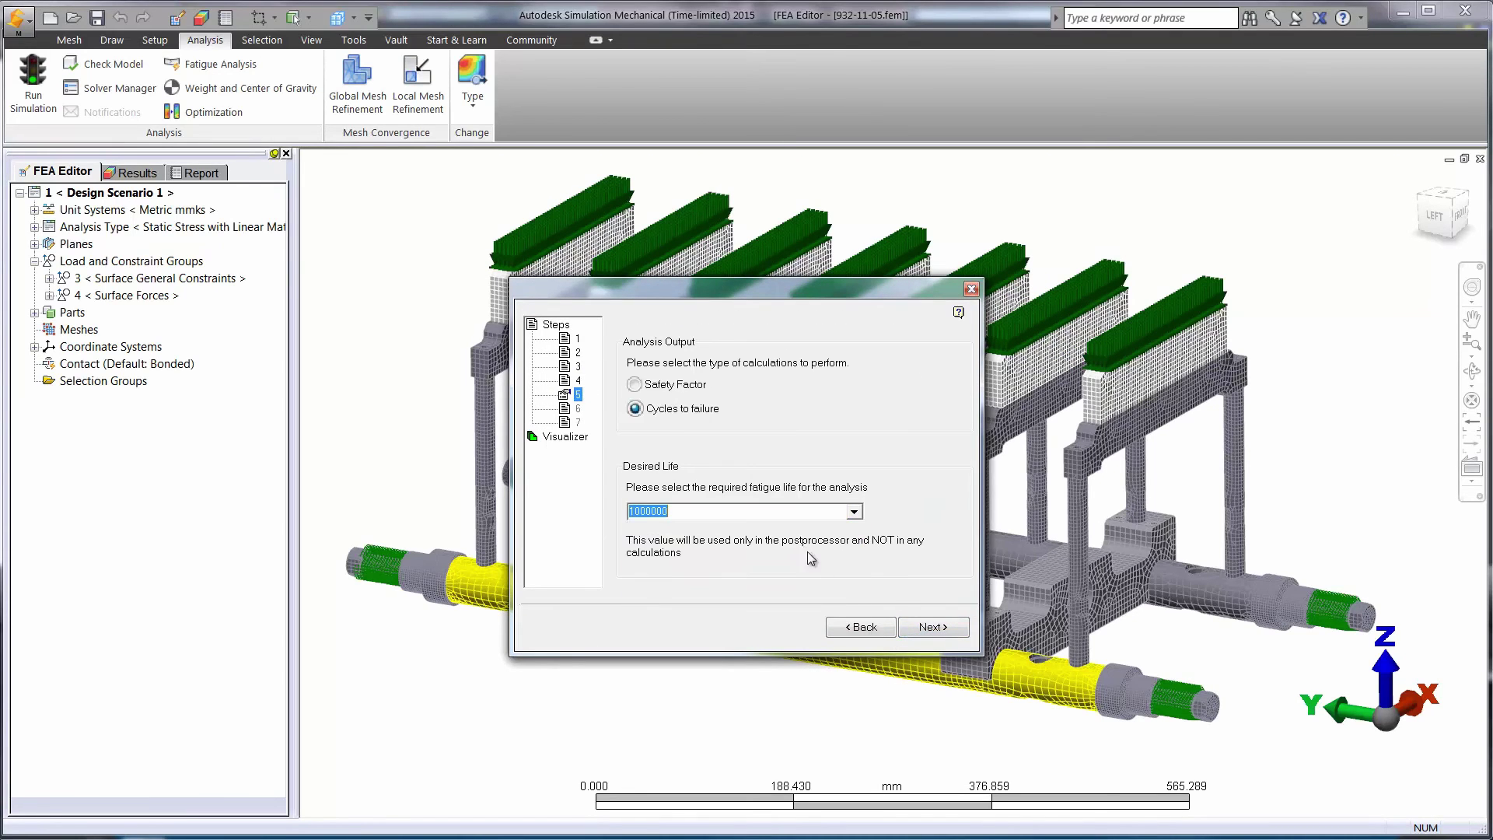
click(918, 628)
click(934, 557)
click(927, 627)
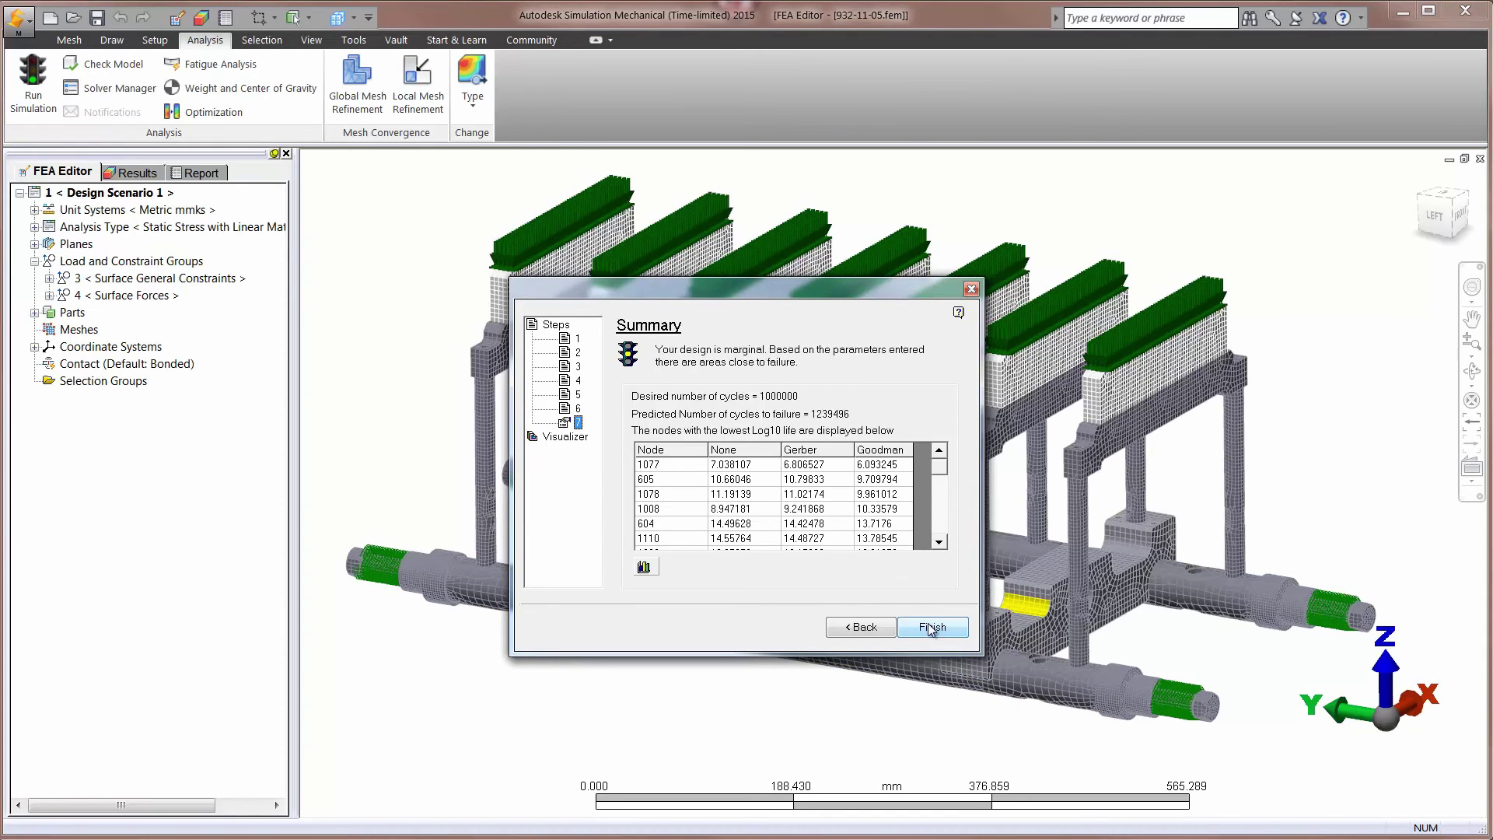
click(930, 627)
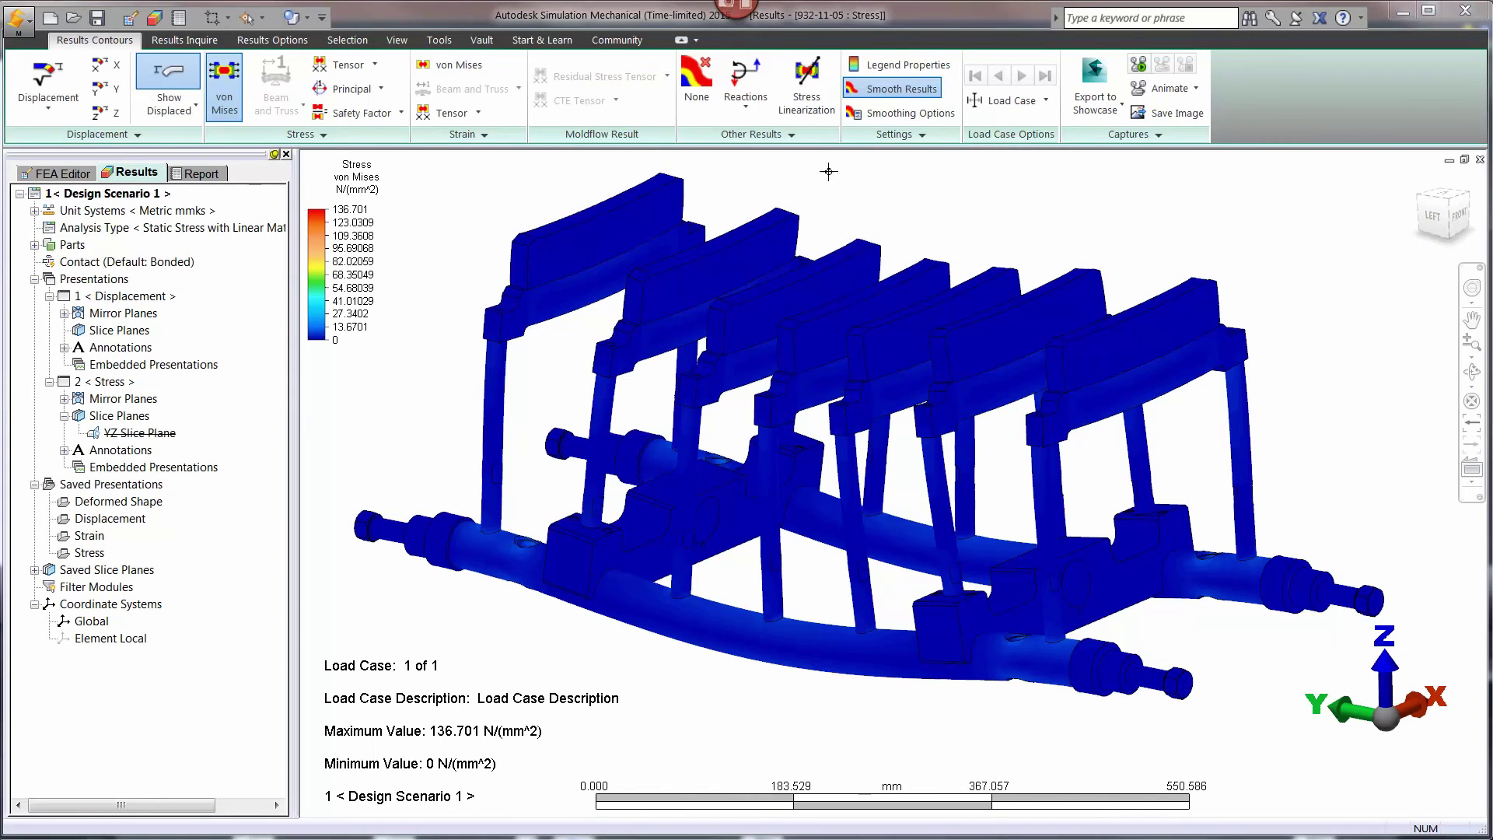
Display the Goodman mean-stress-corrected fatigue life (cycles) contour, then select the shaft pipe
click(828, 138)
click(878, 158)
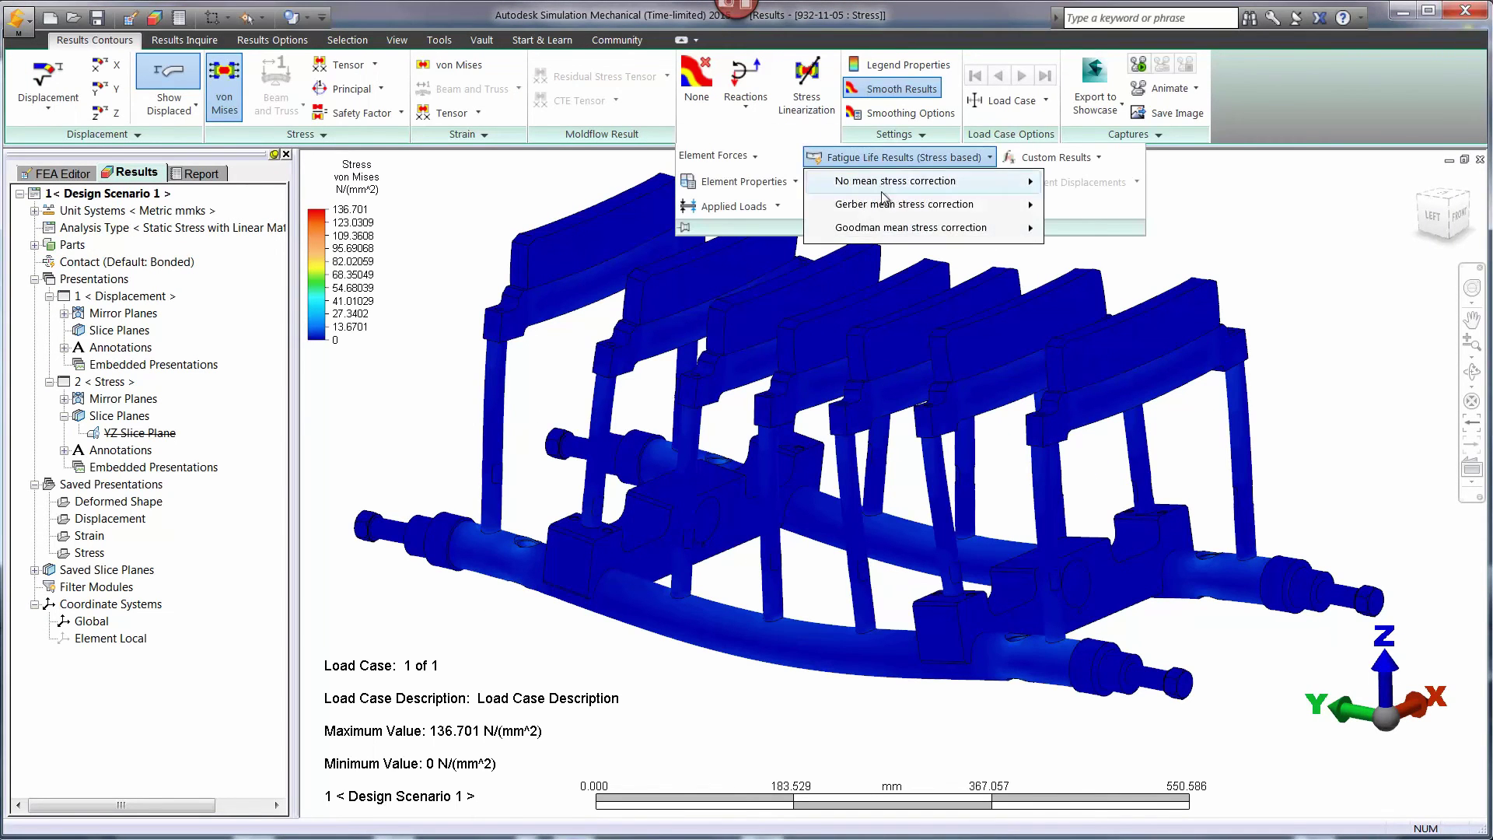
mouse_move(890, 231)
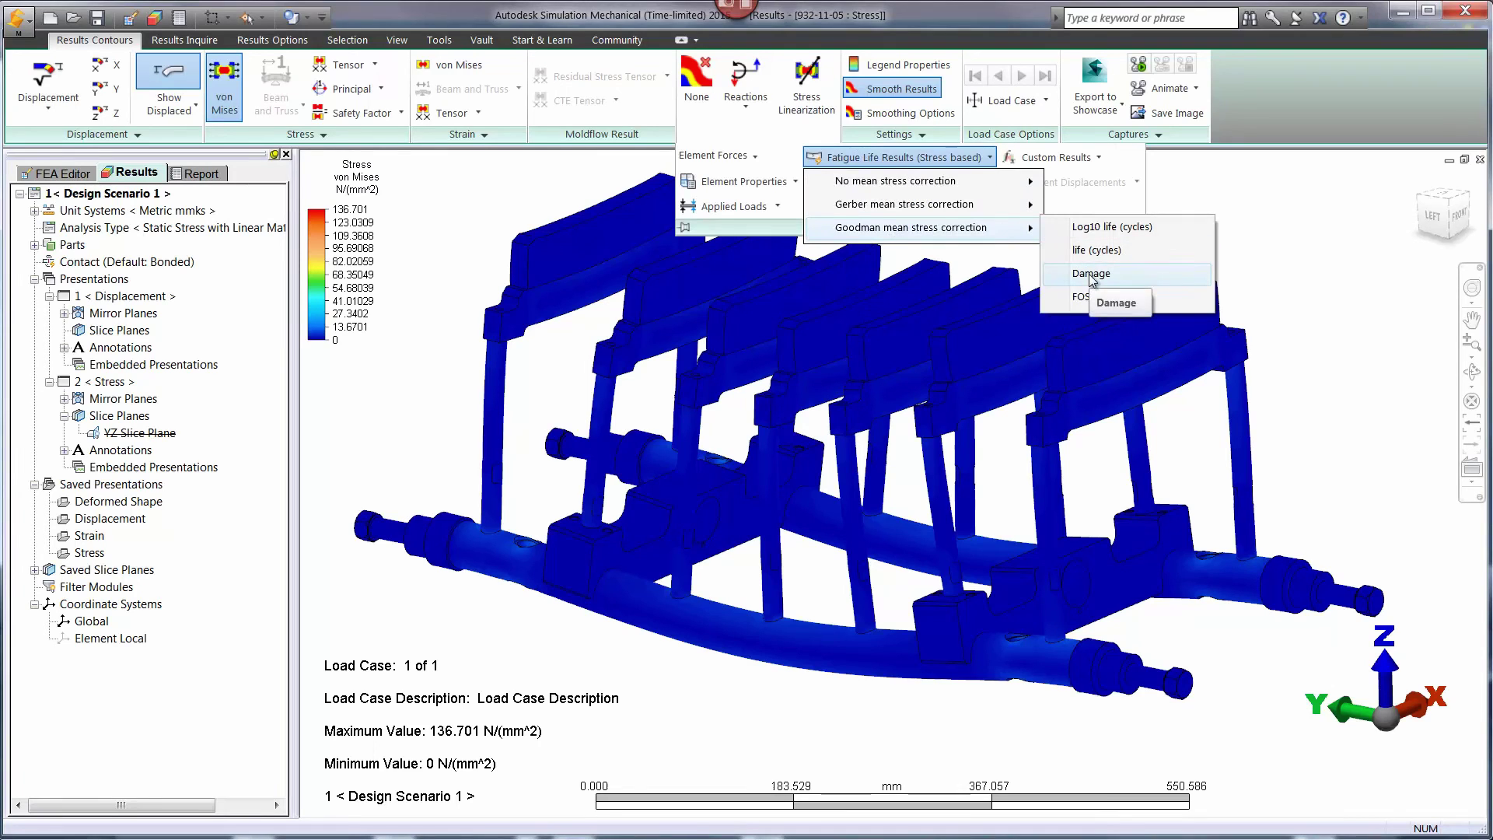
click(1091, 251)
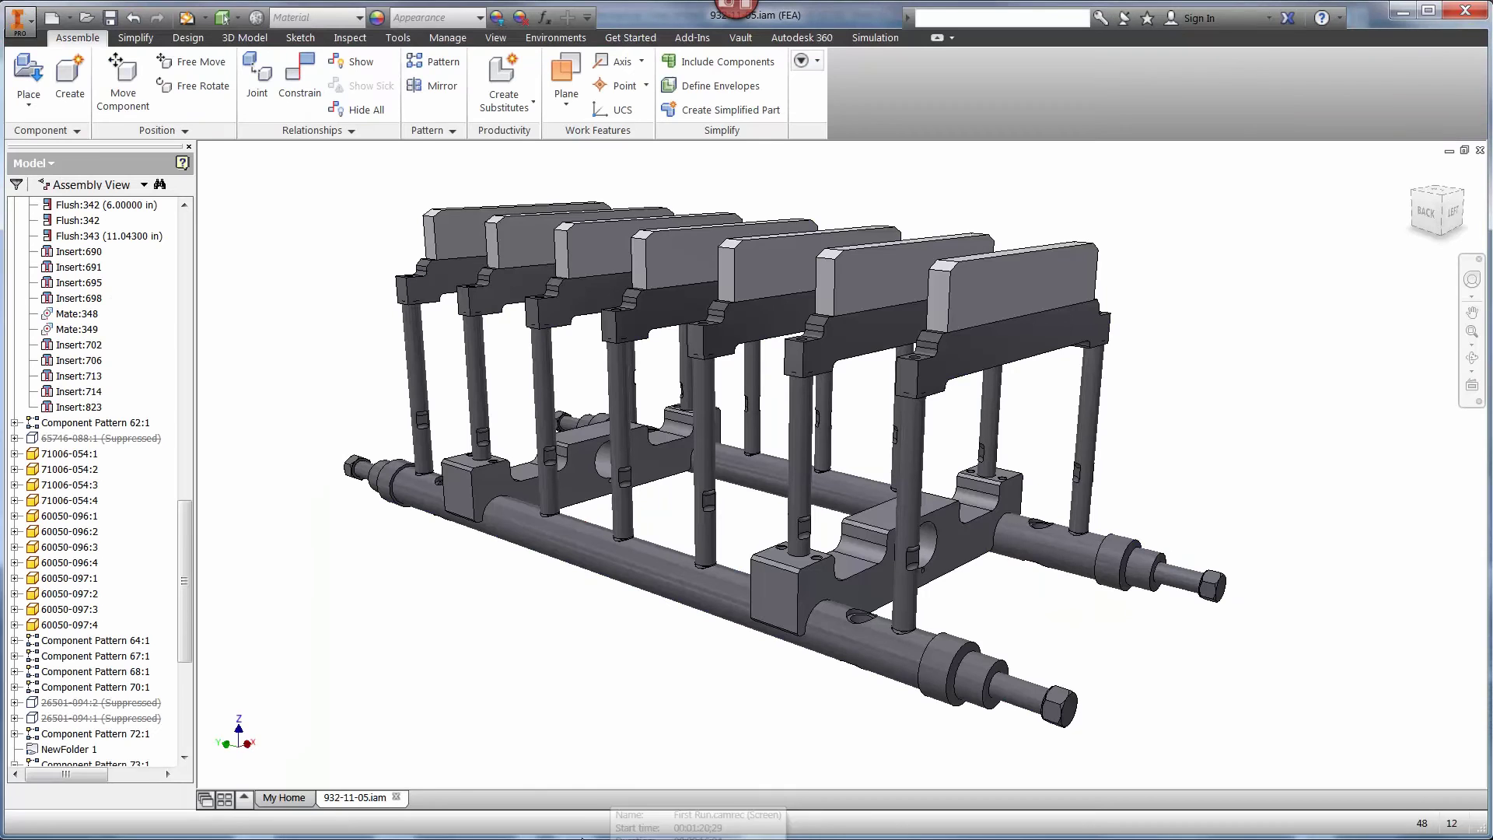
click(689, 589)
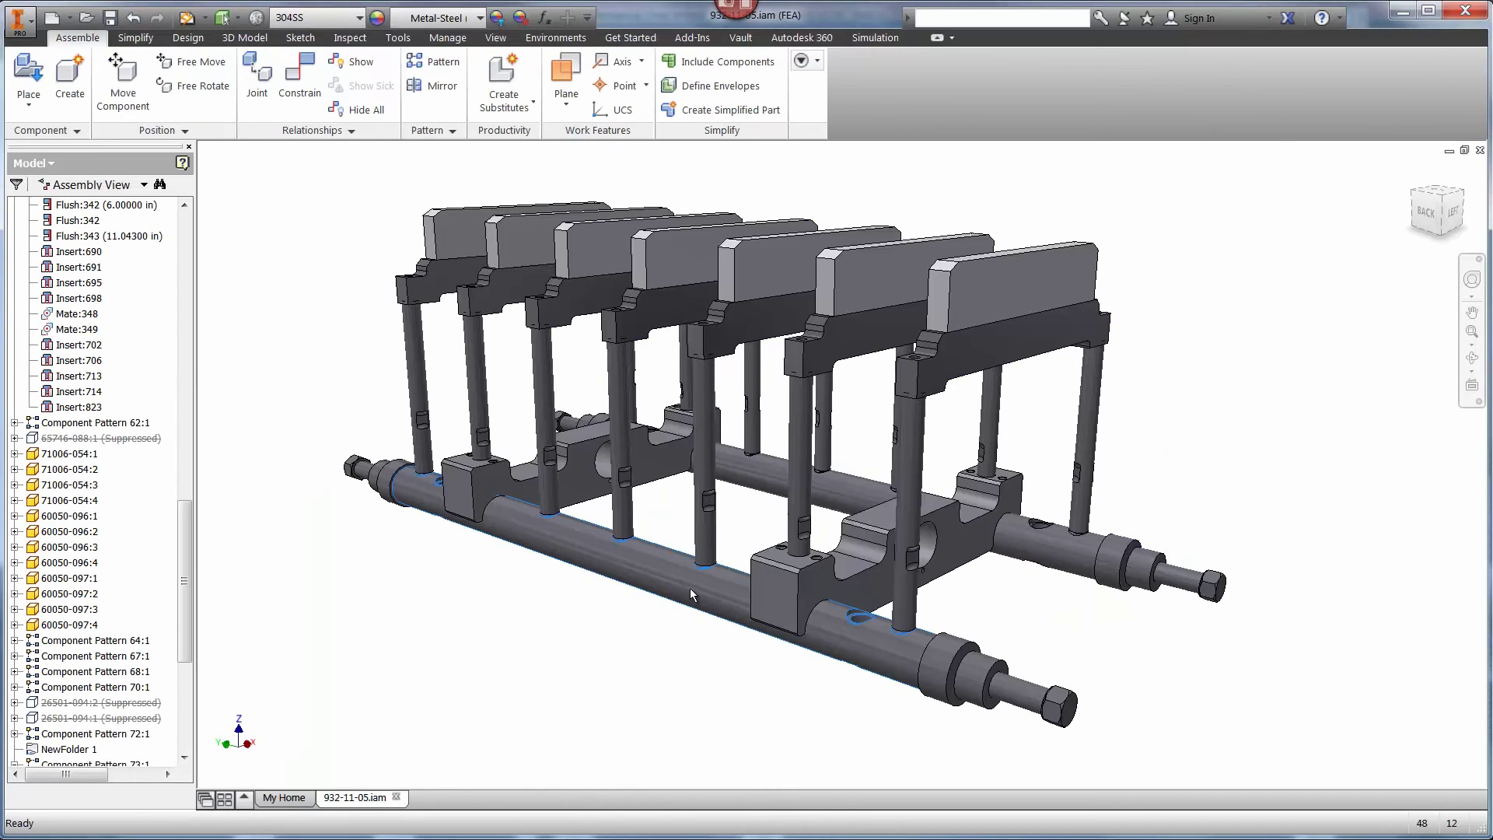
Open the shaft part 65746-084.ipt, change its sketch diameter 1.750 to 2, and return to 932-11-05
right_click(689, 590)
click(698, 541)
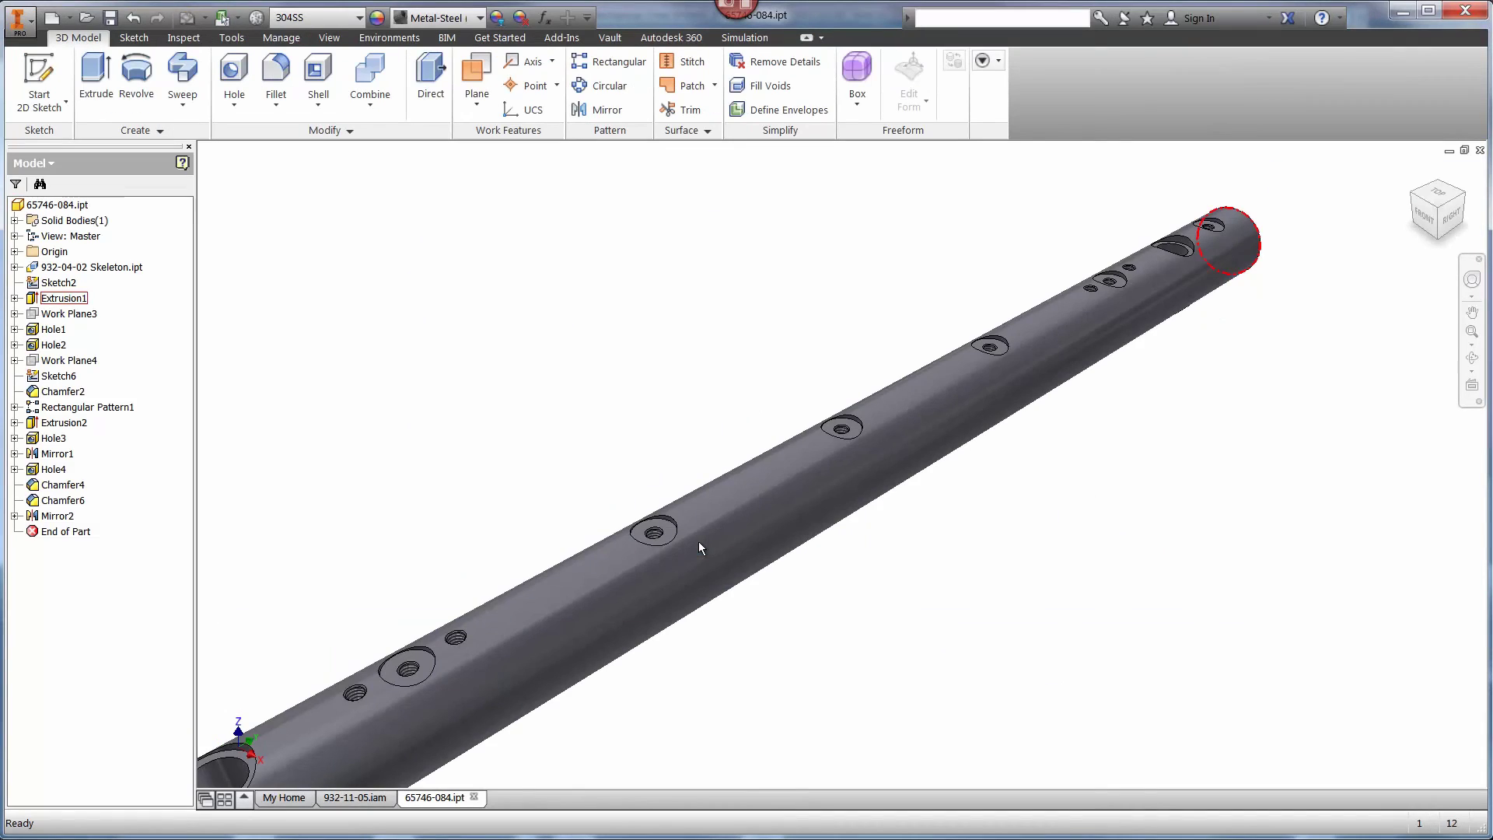
key(Home)
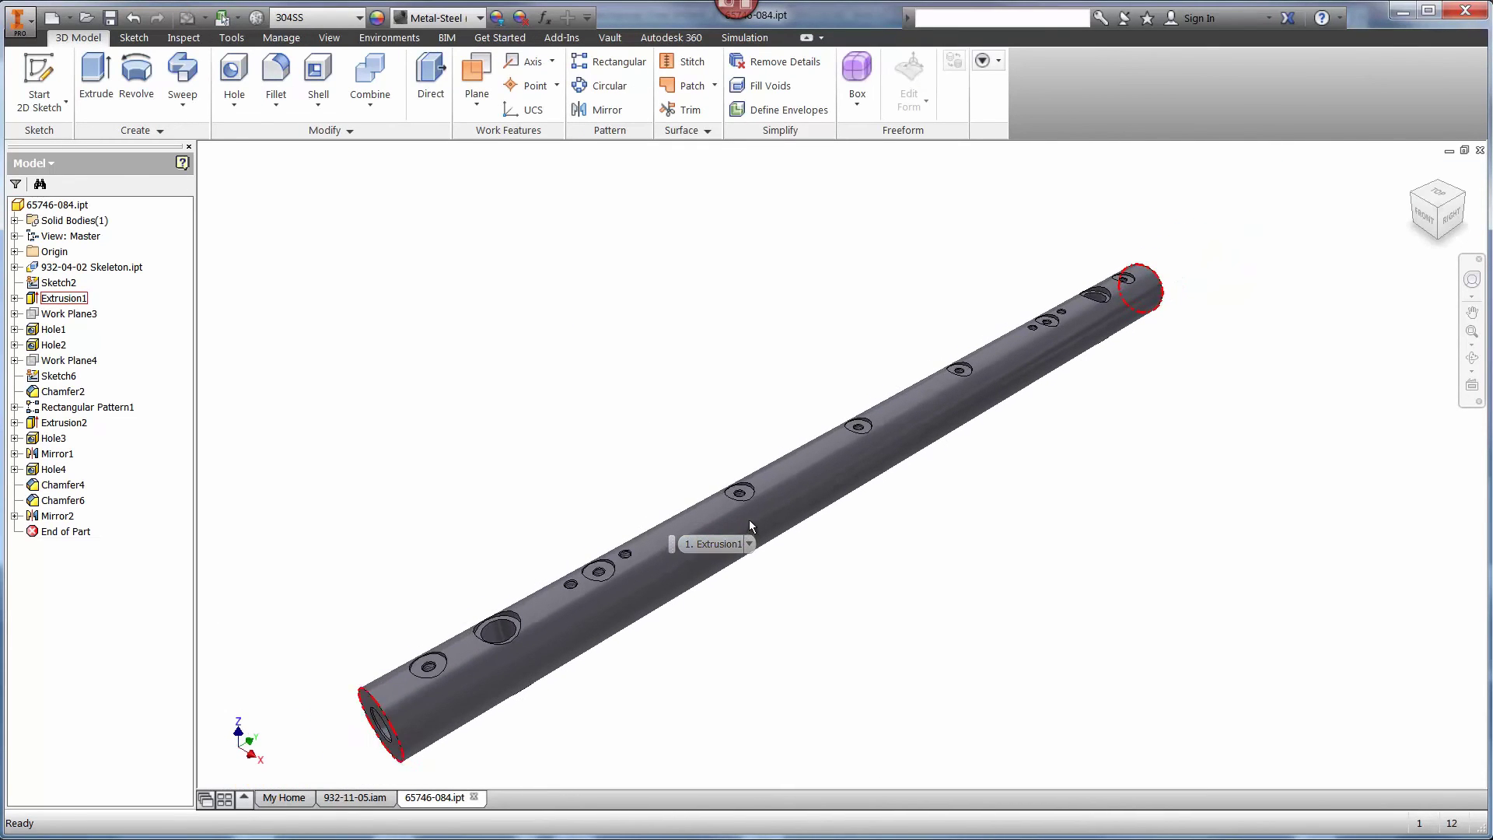
right_click(804, 493)
click(801, 544)
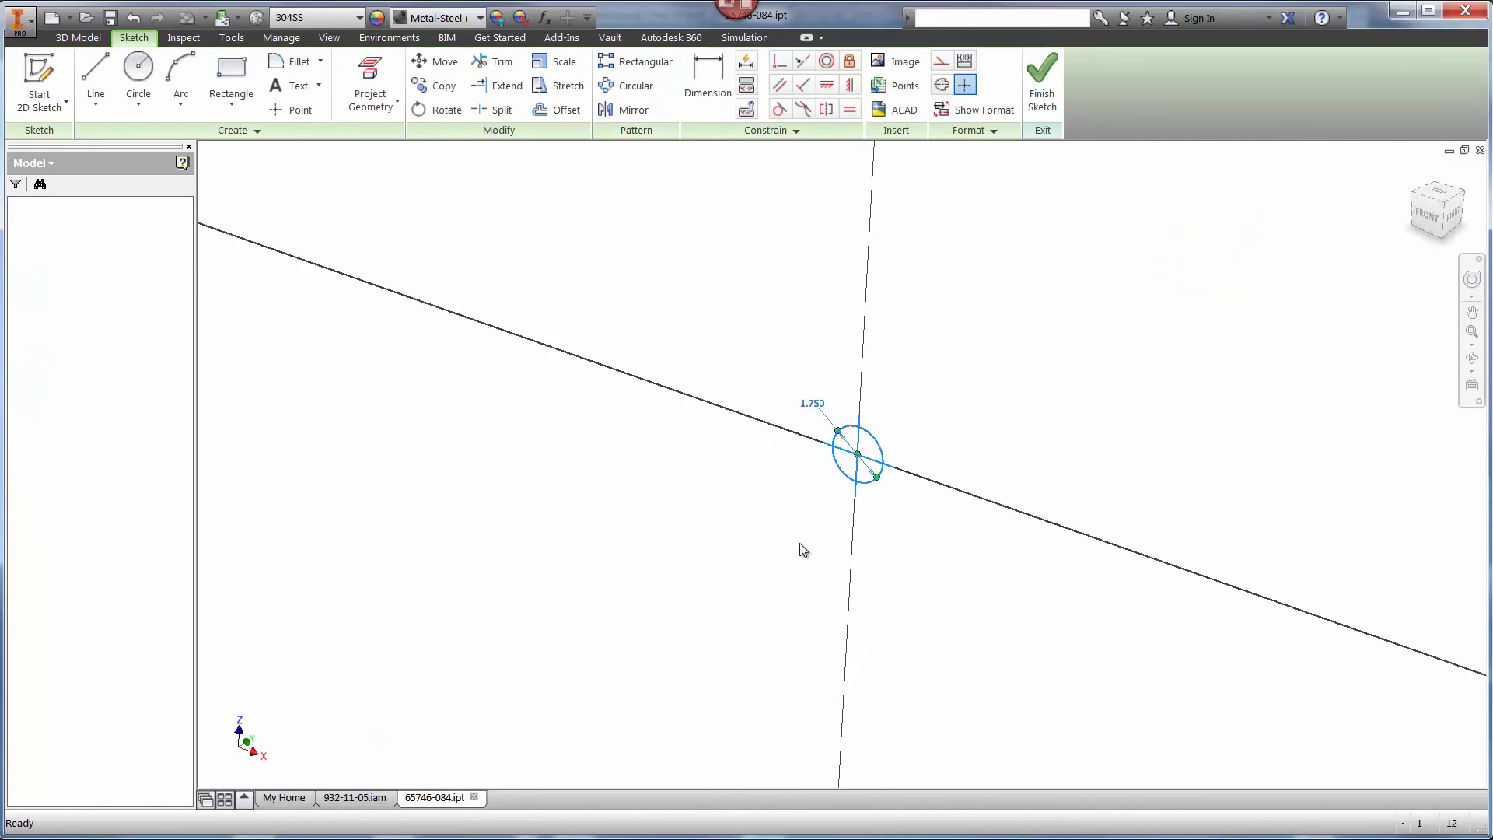
double_click(797, 424)
text(2)
key(Return)
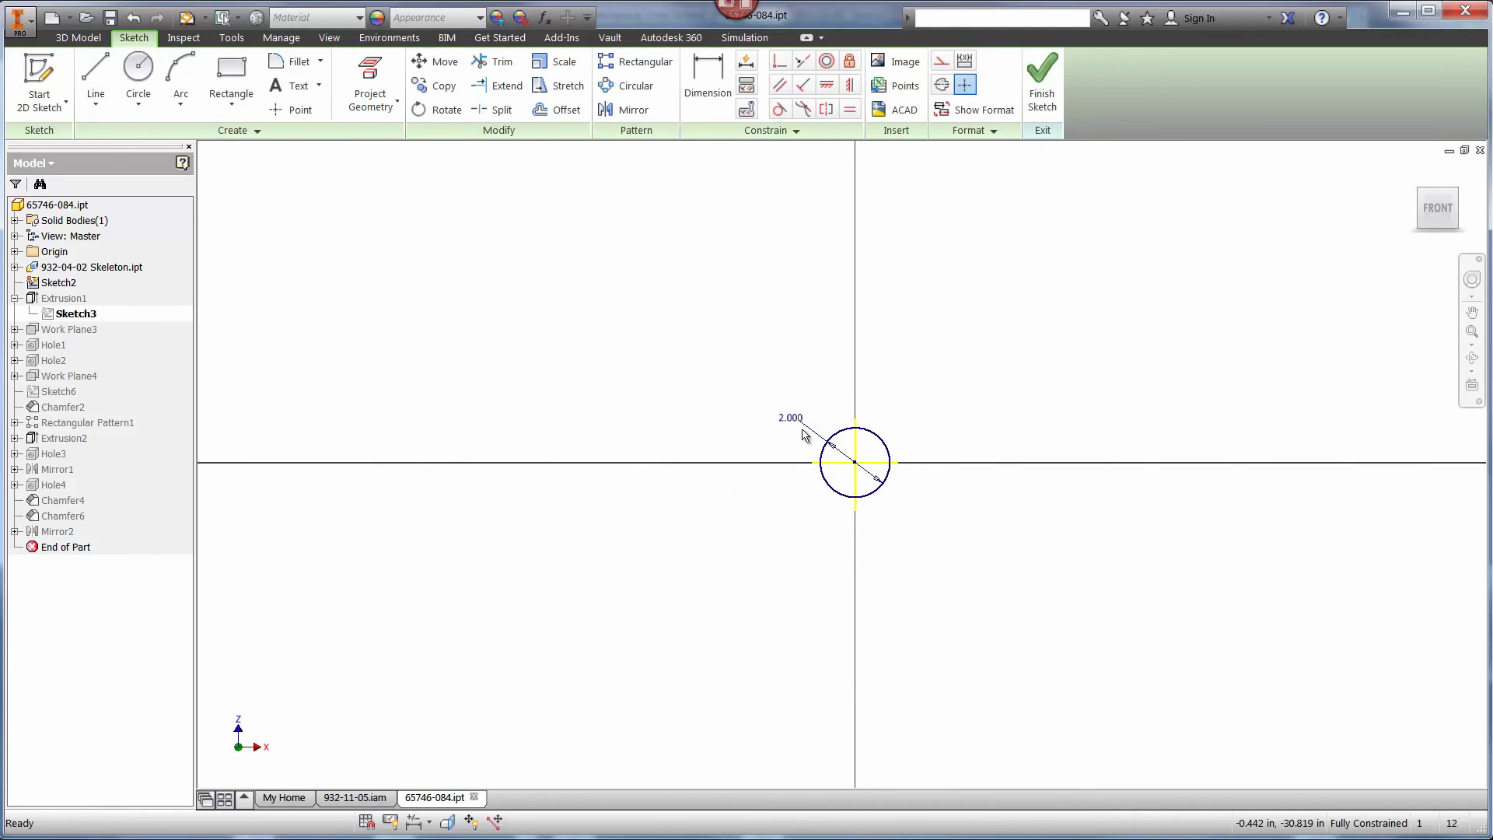
click(1045, 80)
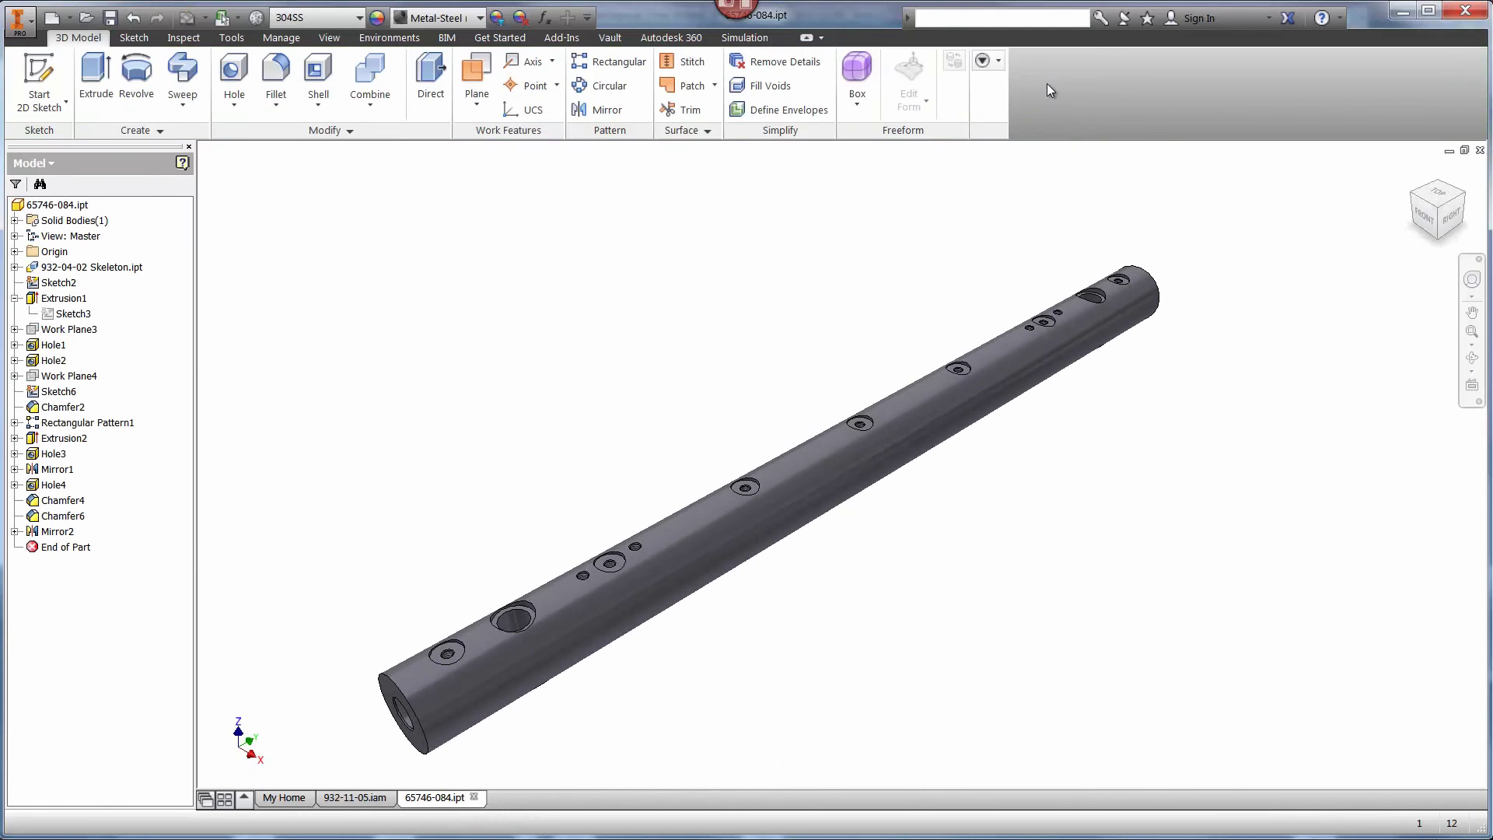
click(355, 797)
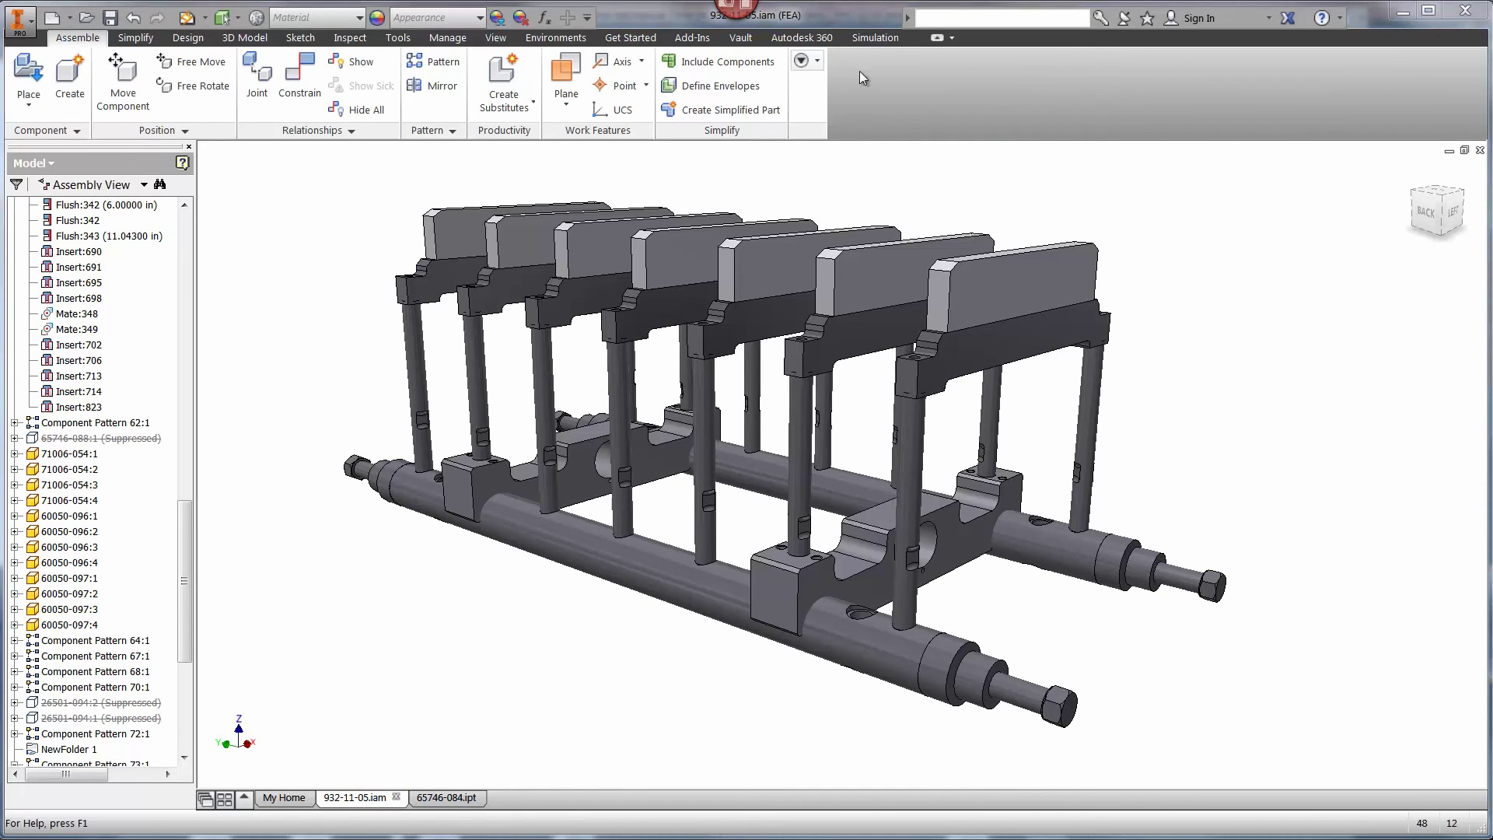
Relaunch the updated assembly in Simulation Mechanical and rerun the fatigue analysis to completion
click(875, 37)
click(157, 82)
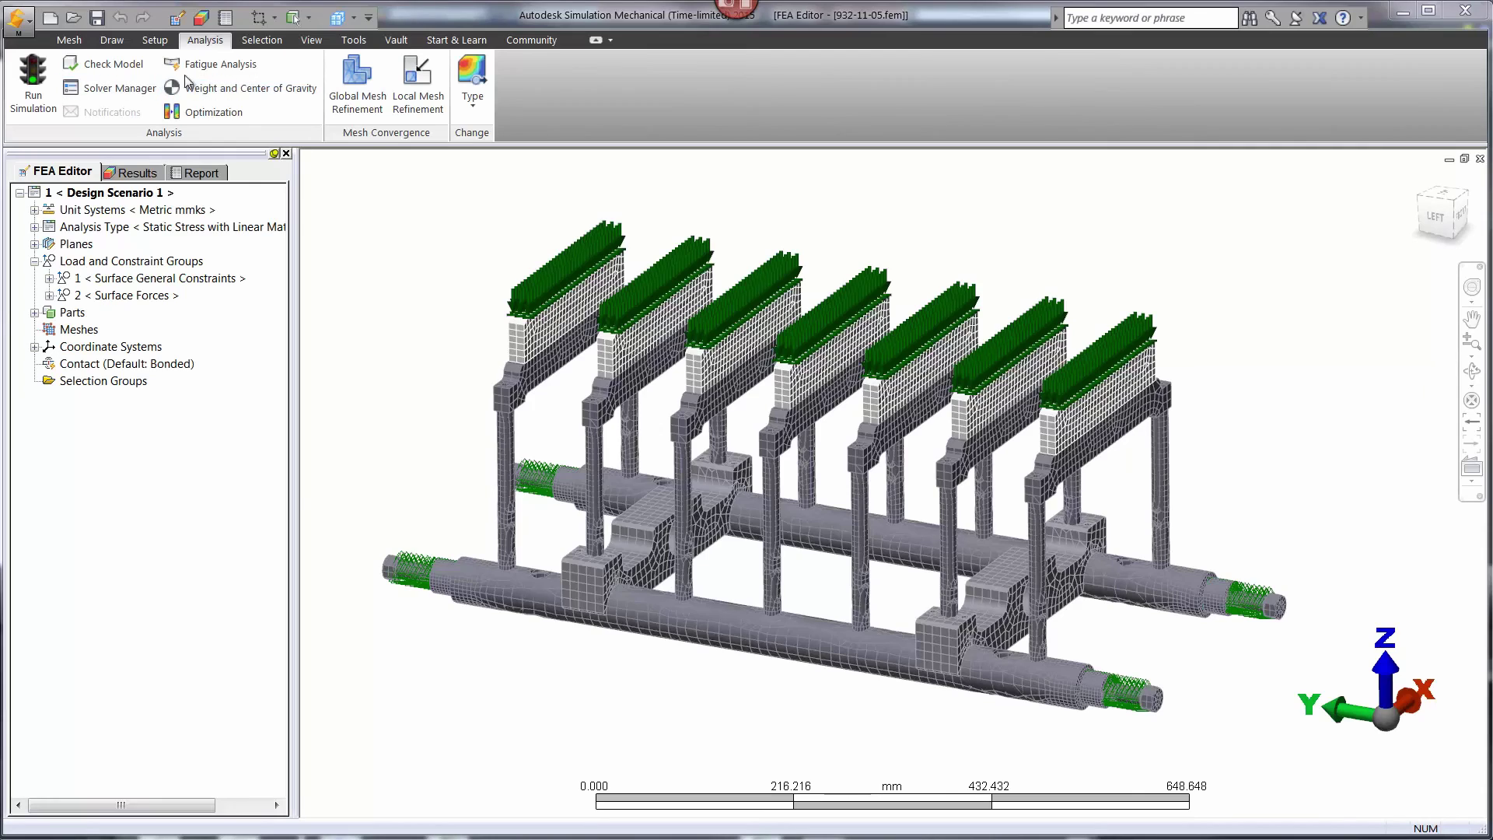
click(209, 64)
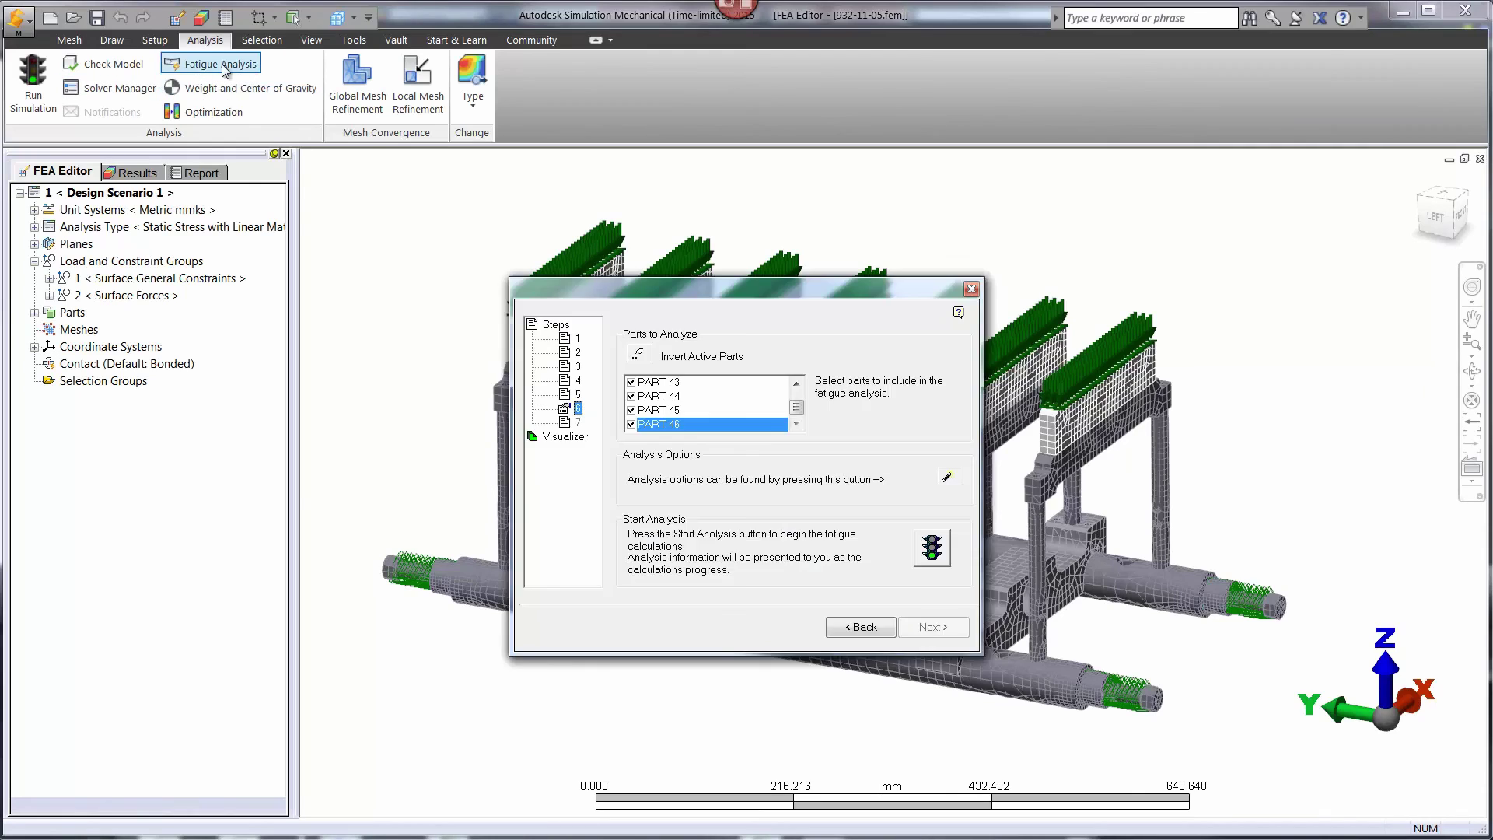
click(932, 548)
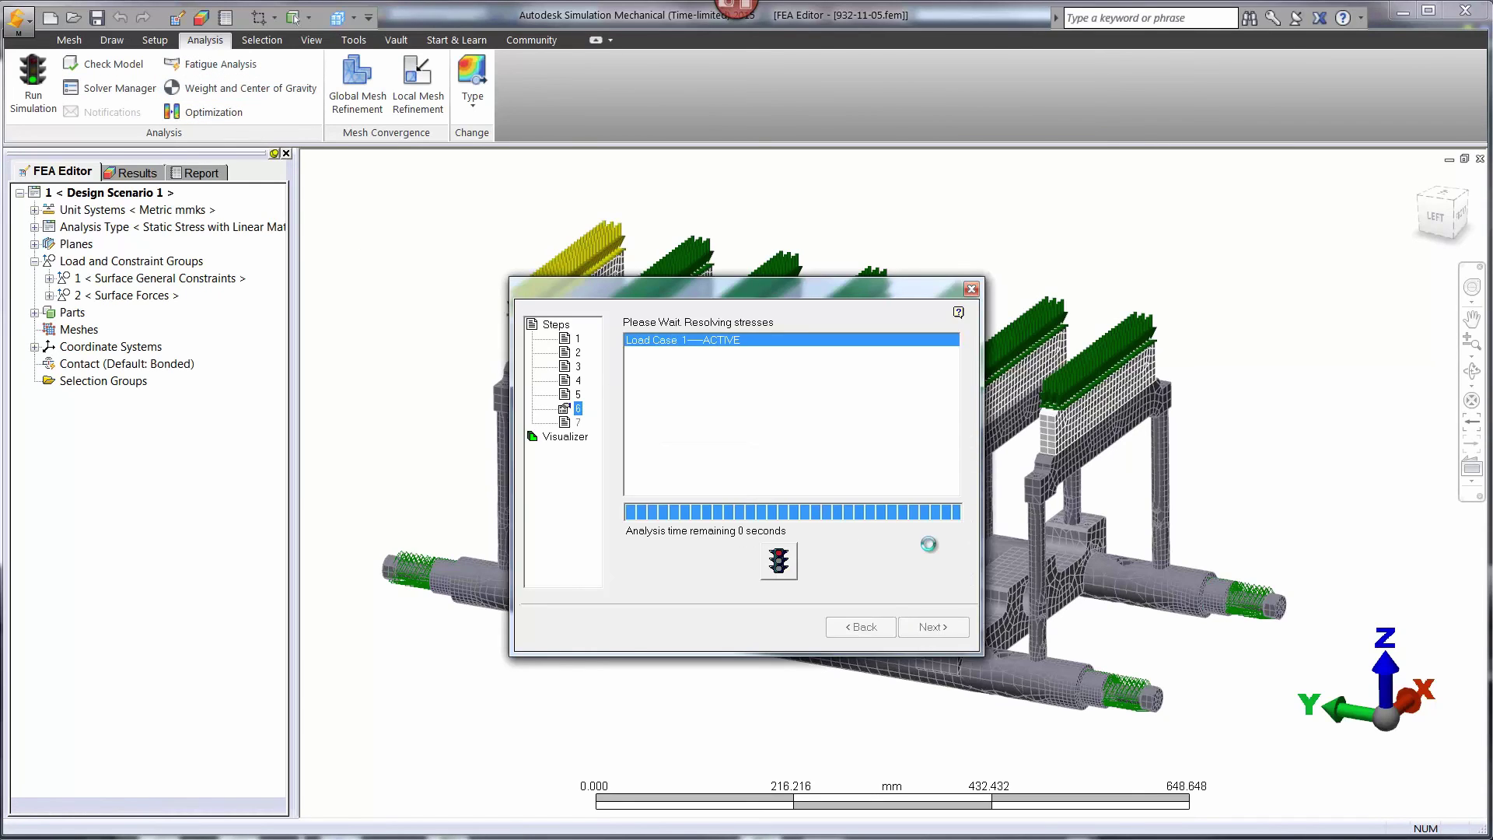
click(932, 628)
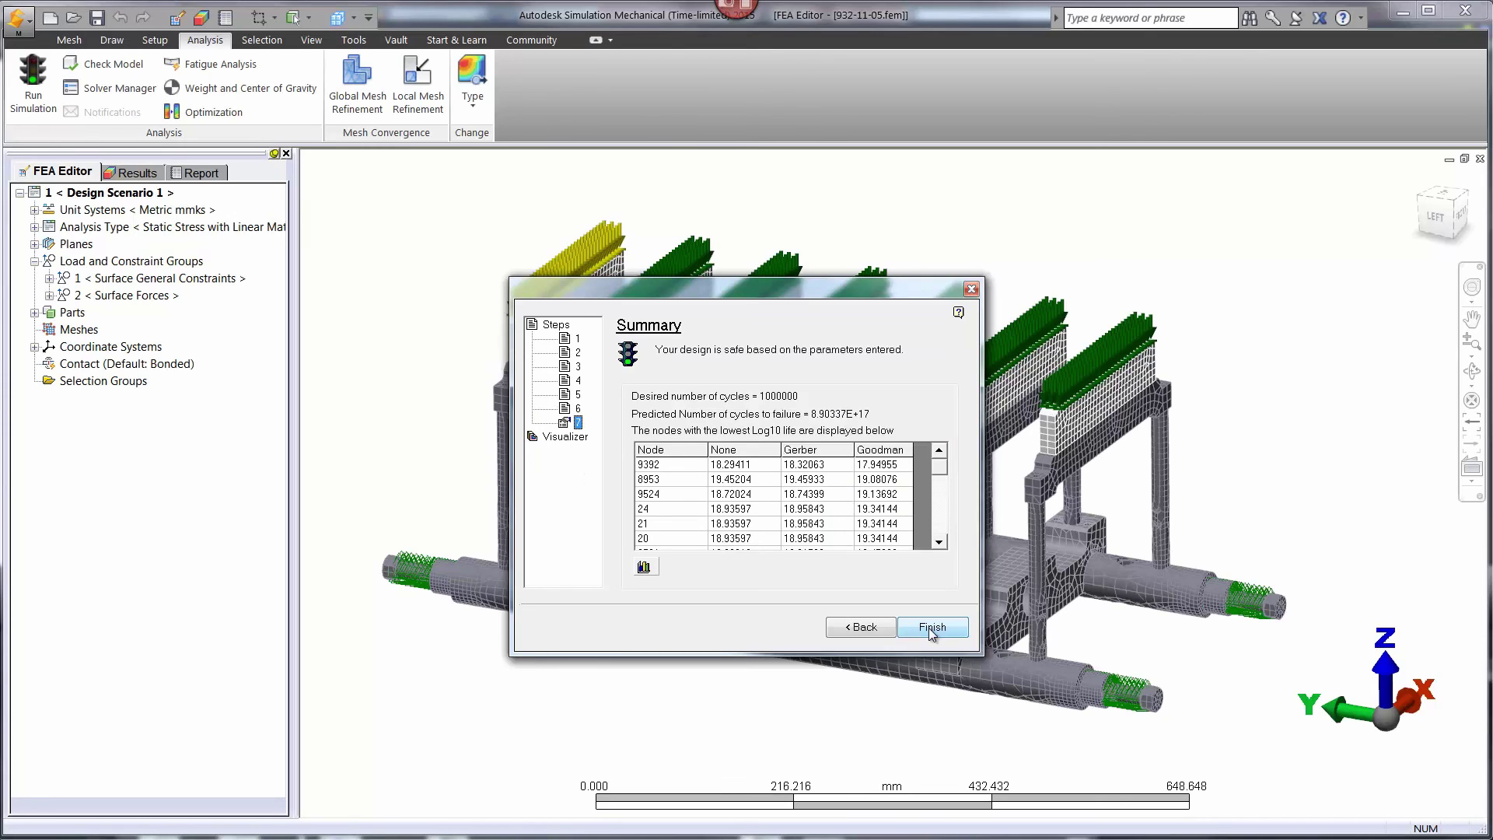
click(932, 629)
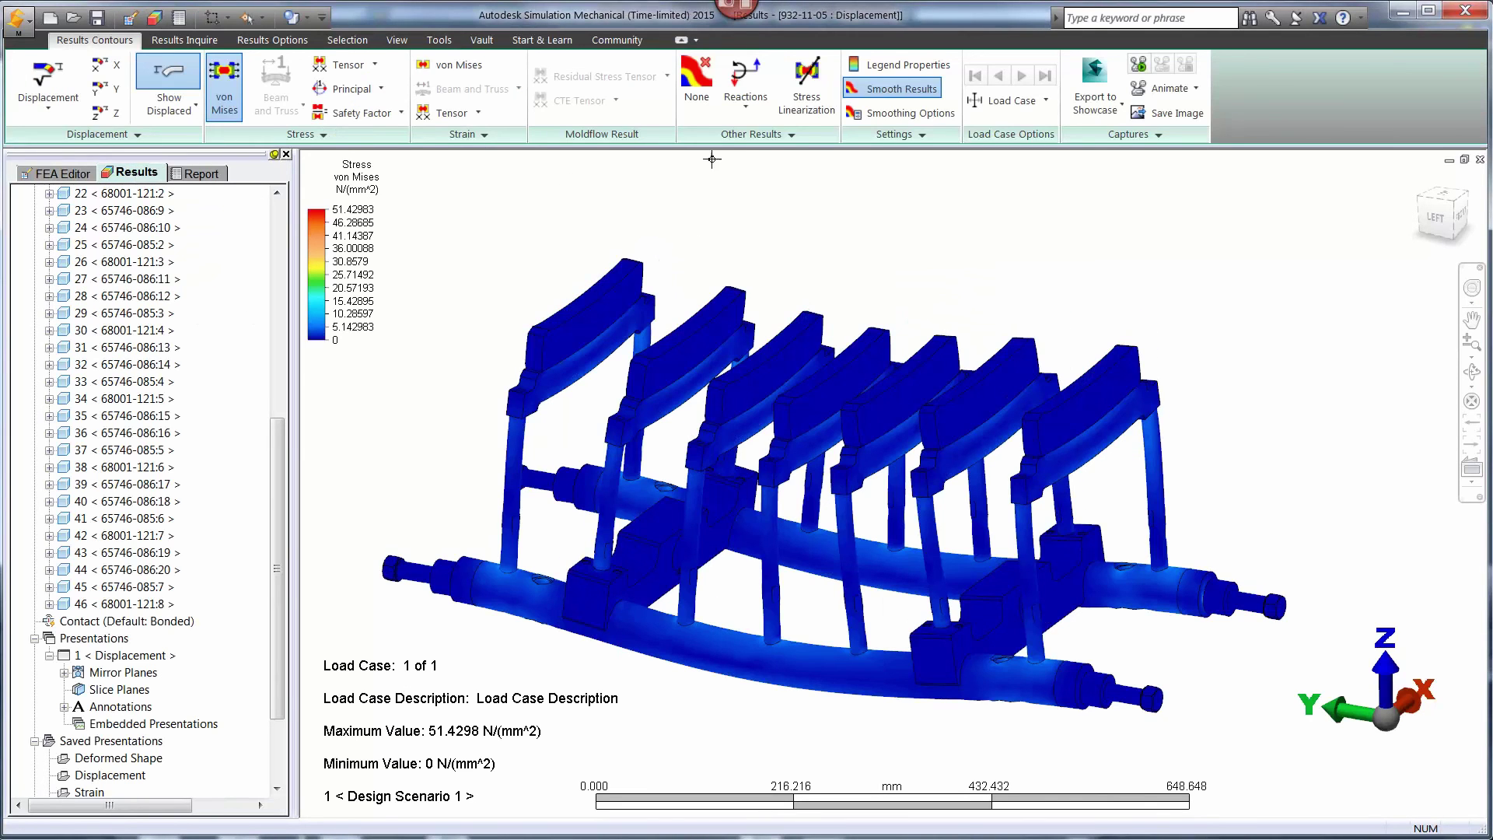
Open the stress-based Fatigue Life Results under the additional result types
click(751, 134)
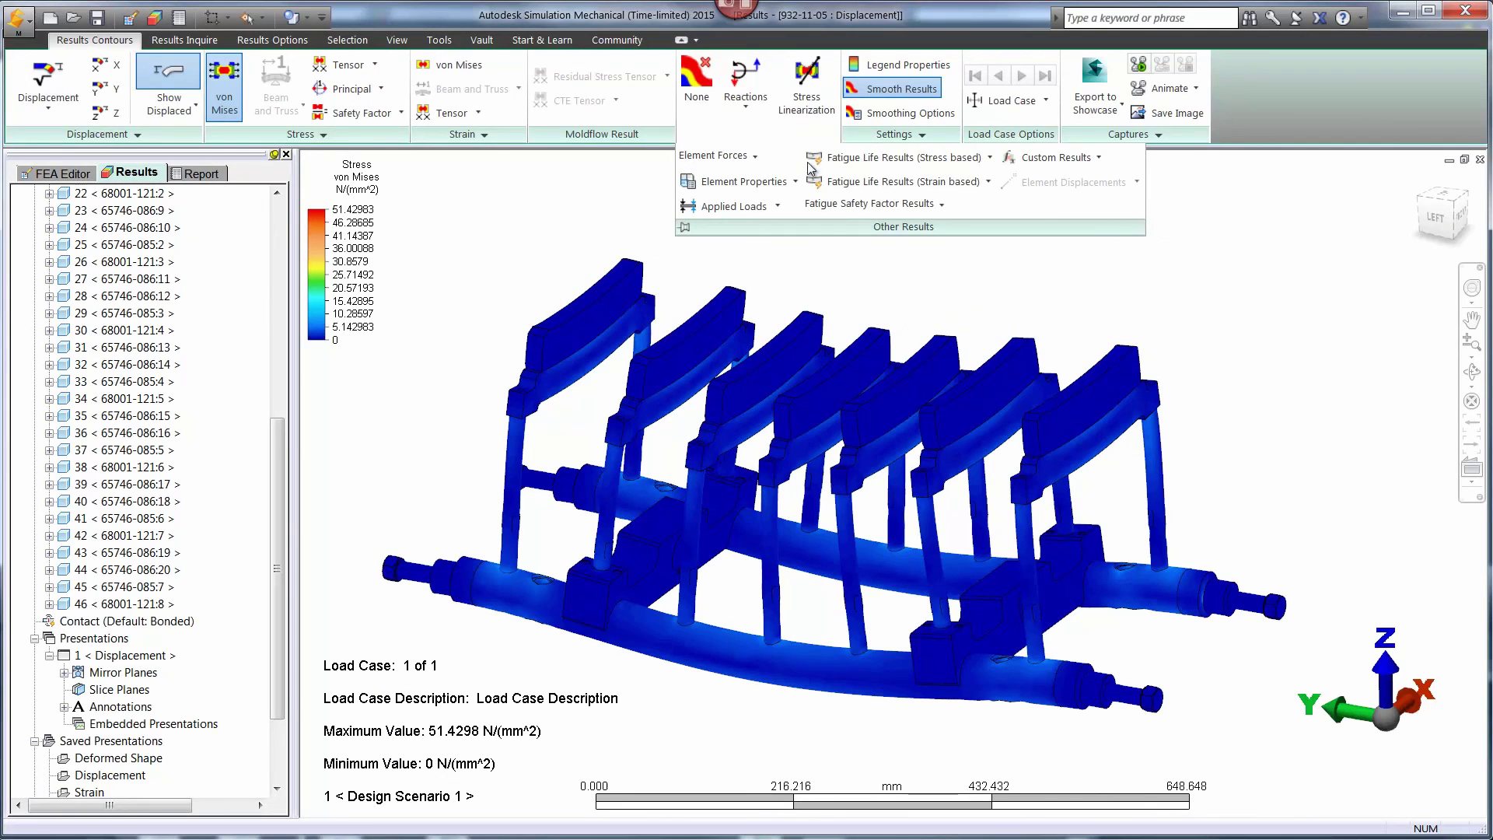
click(902, 157)
mouse_move(964, 227)
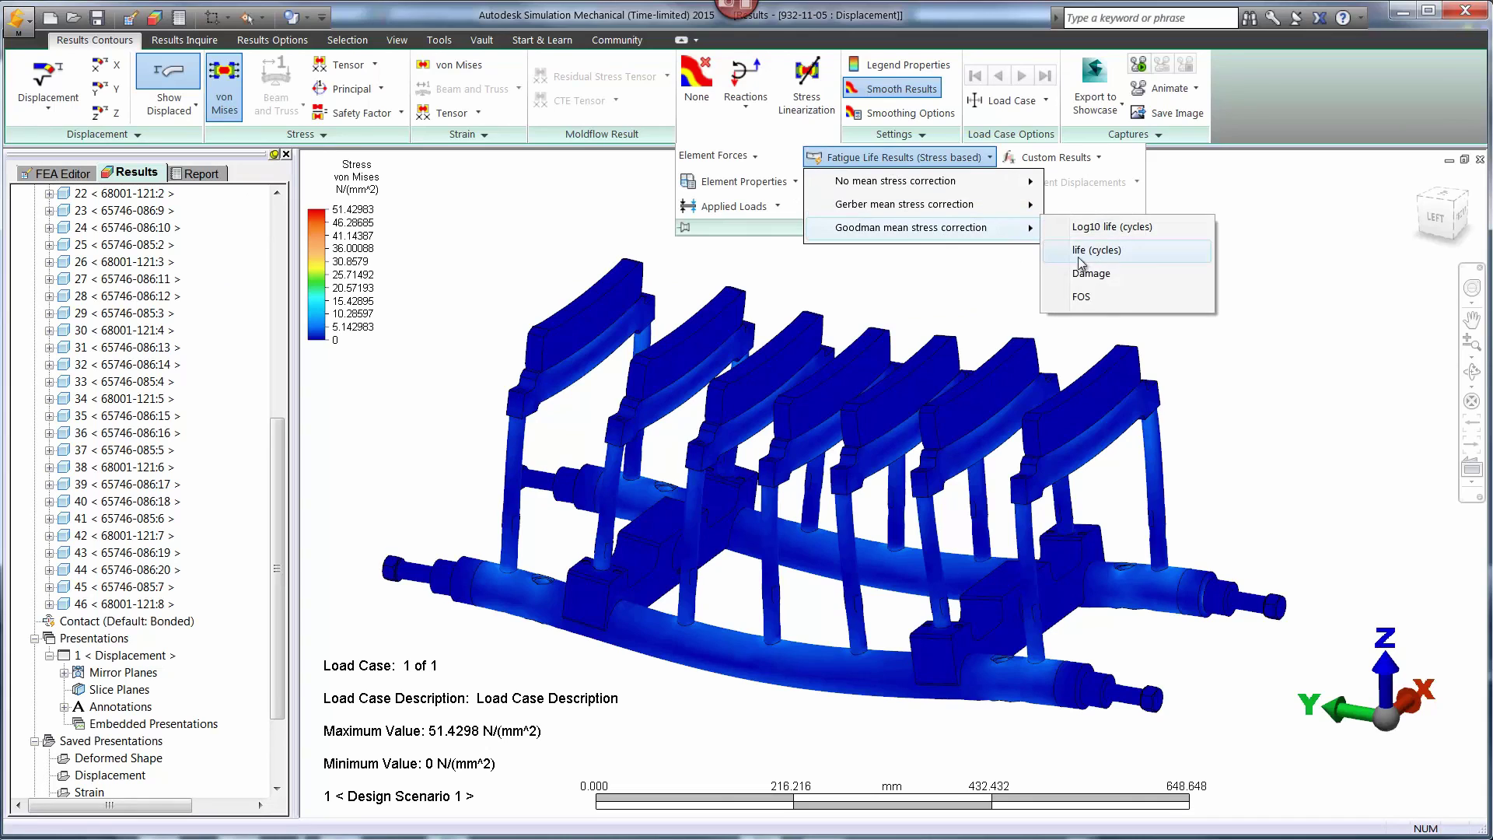